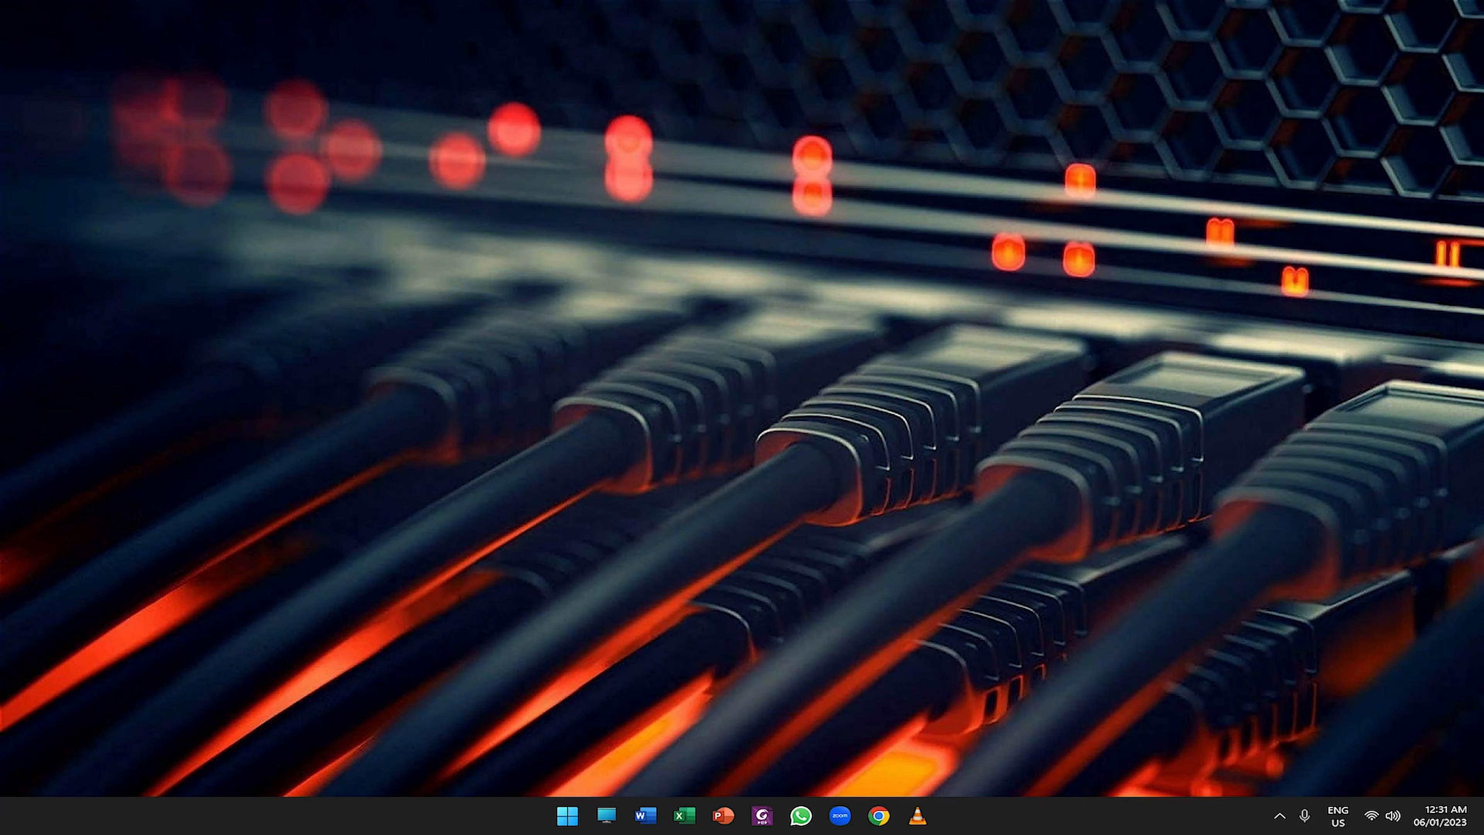
Switch to the Brave browser and search the web for "virtual box download" in a new tab.
drag(1483, 175, 1168, 2)
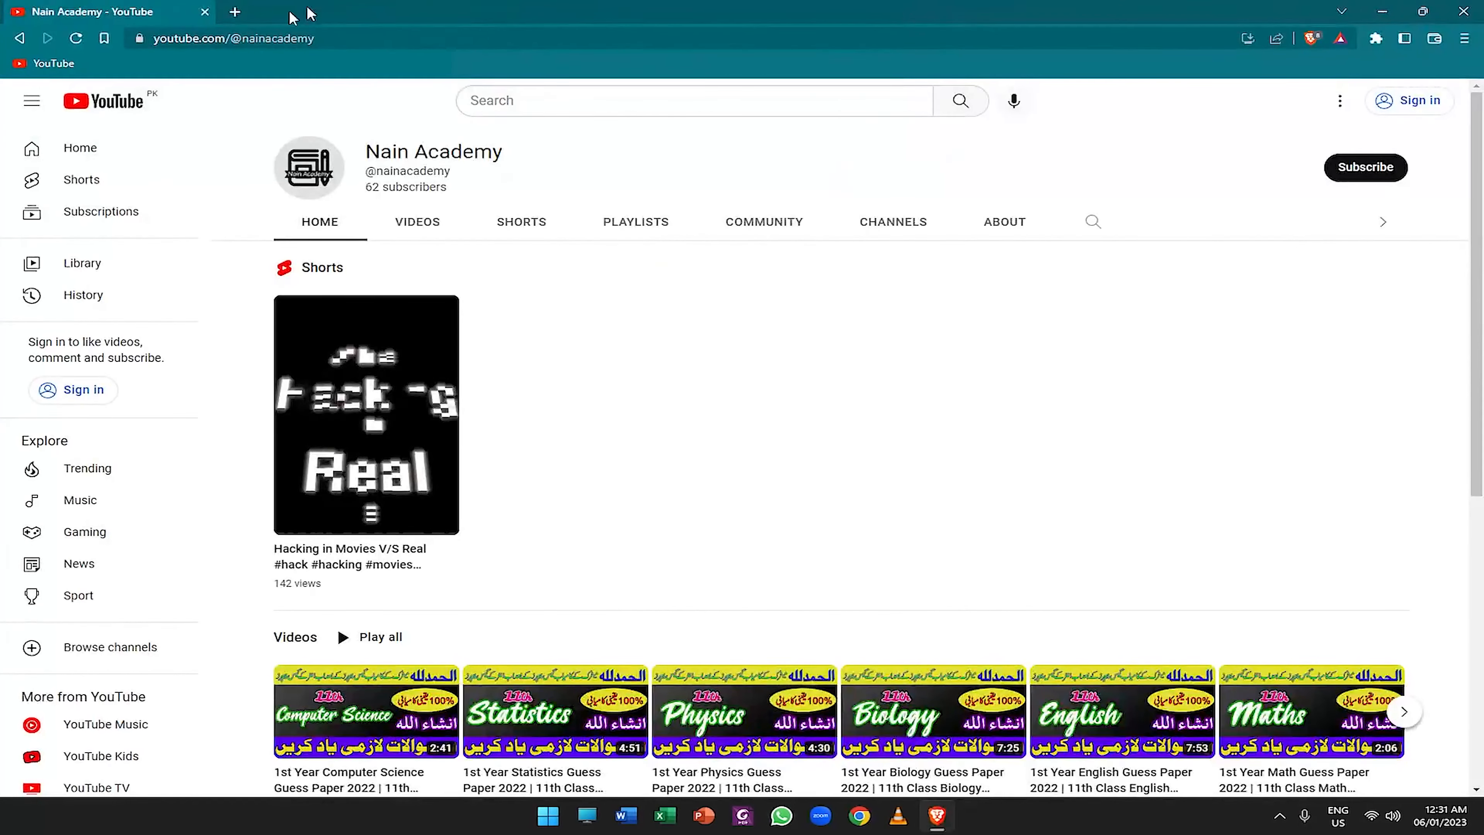
click(234, 11)
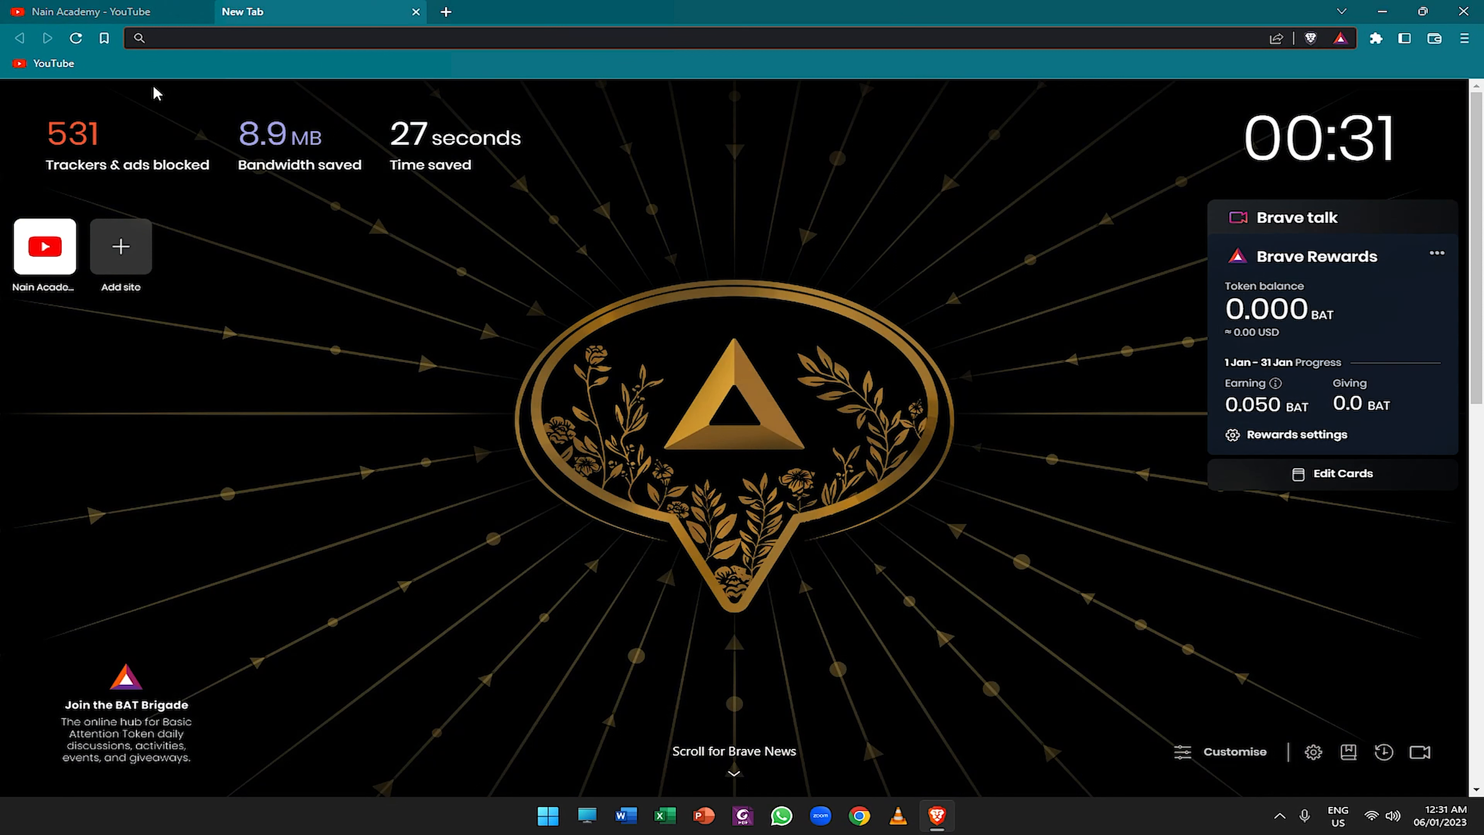
text(virtual)
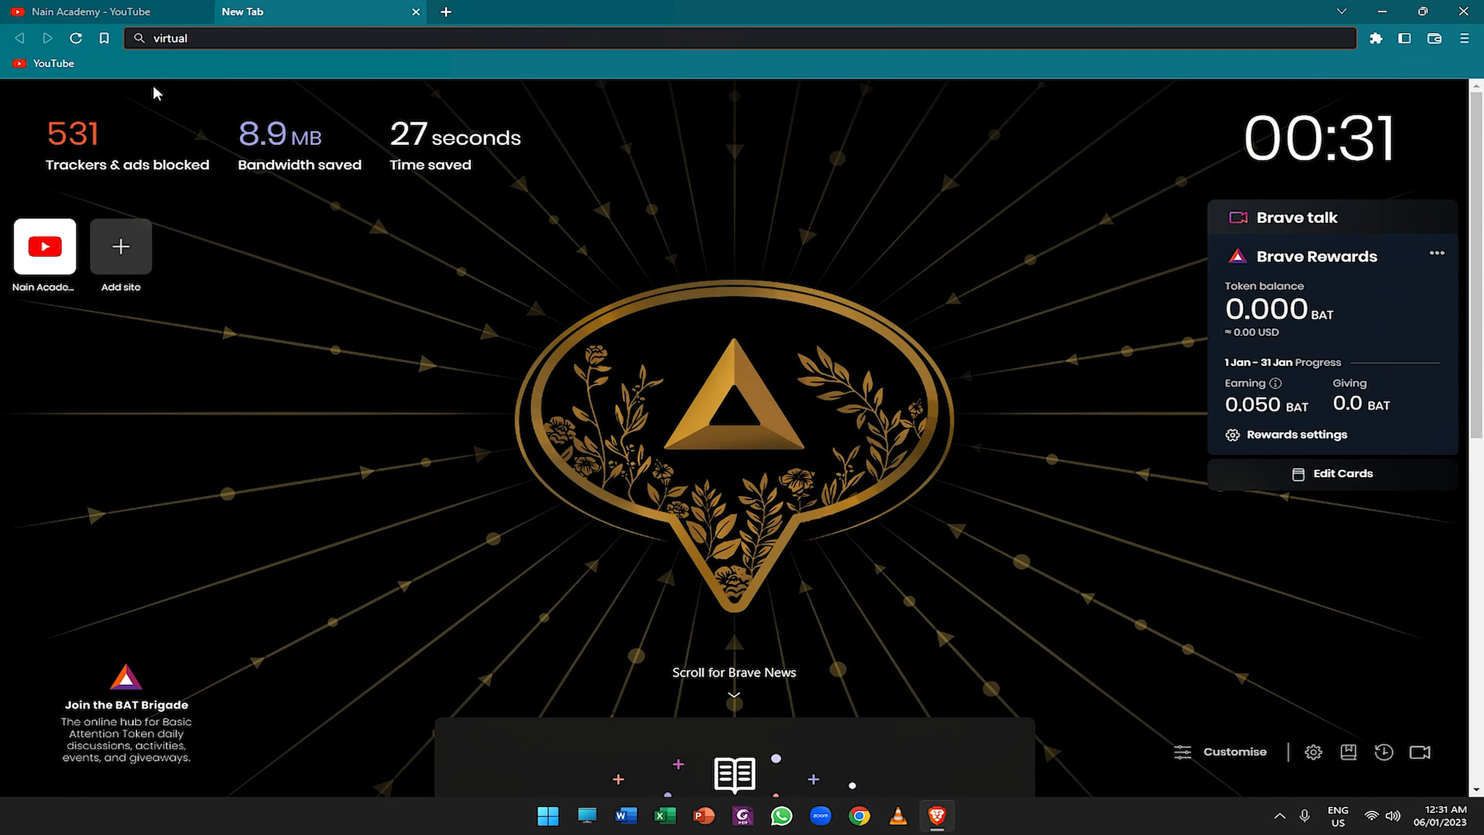
text( box download)
key(Return)
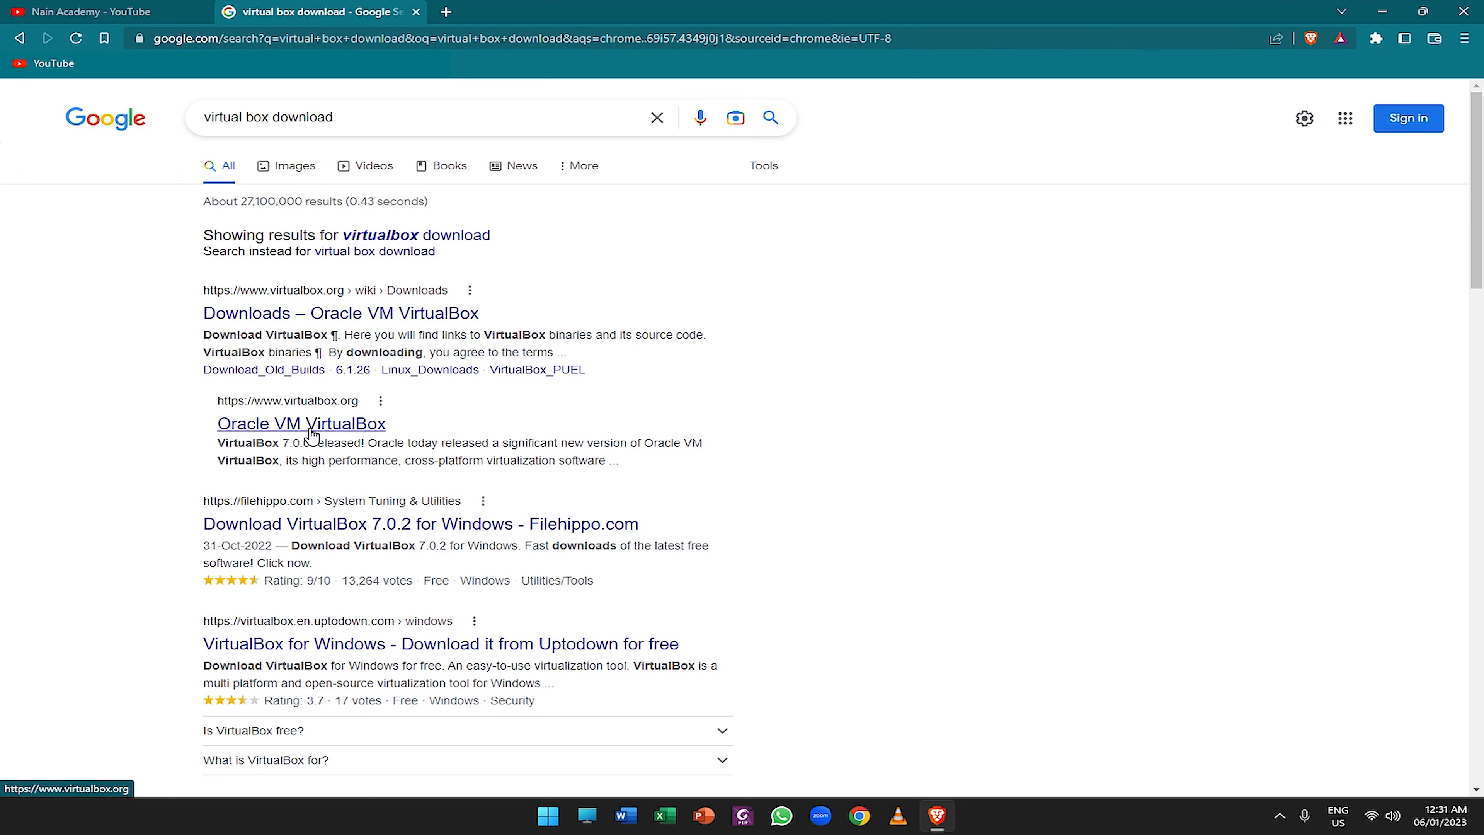
View the FileHippo download page for VirtualBox 7.0.2 from the search results and close that page.
click(340, 315)
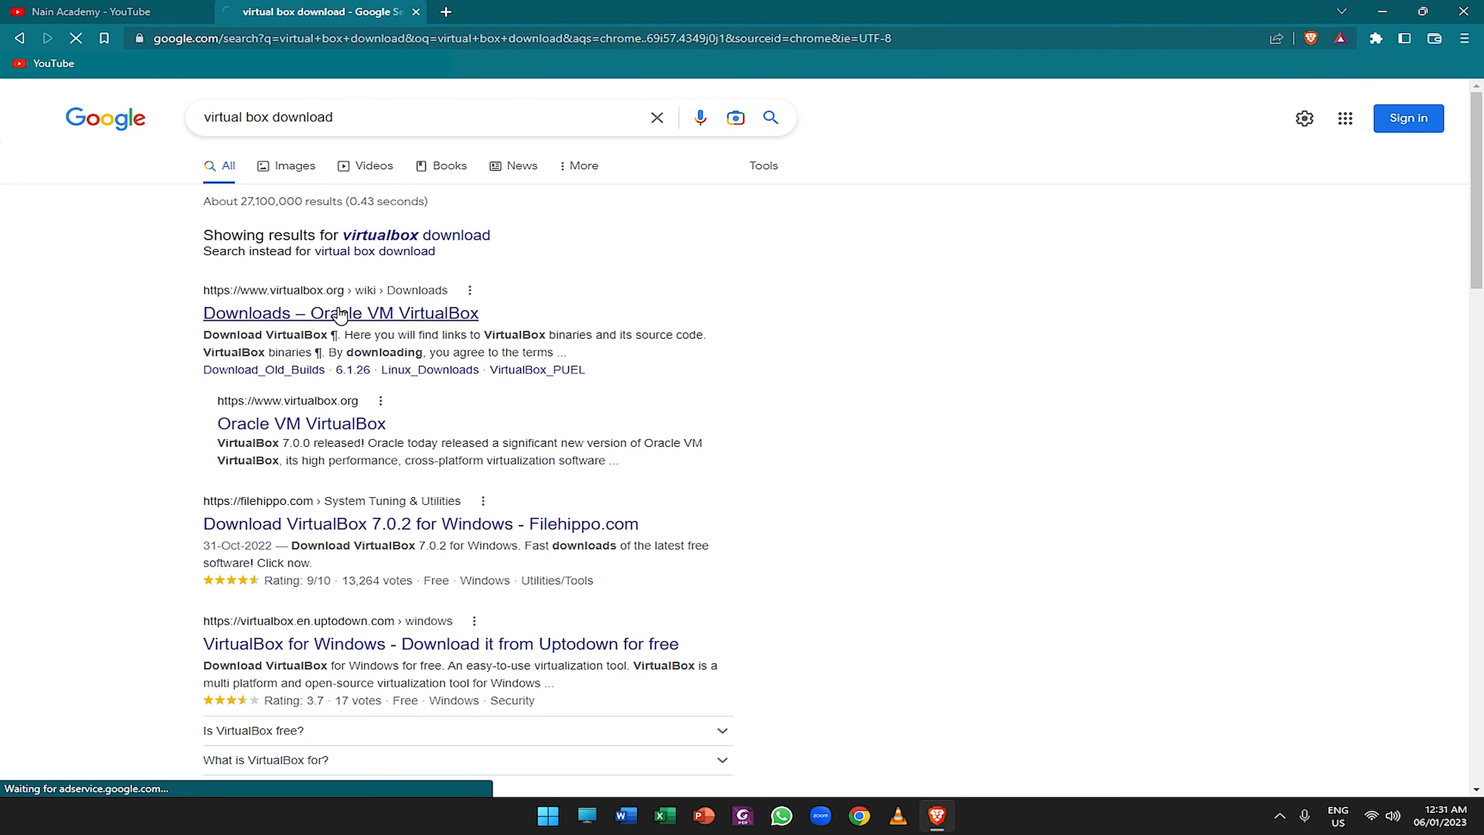
click(405, 520)
scroll(842, 232, down, 2)
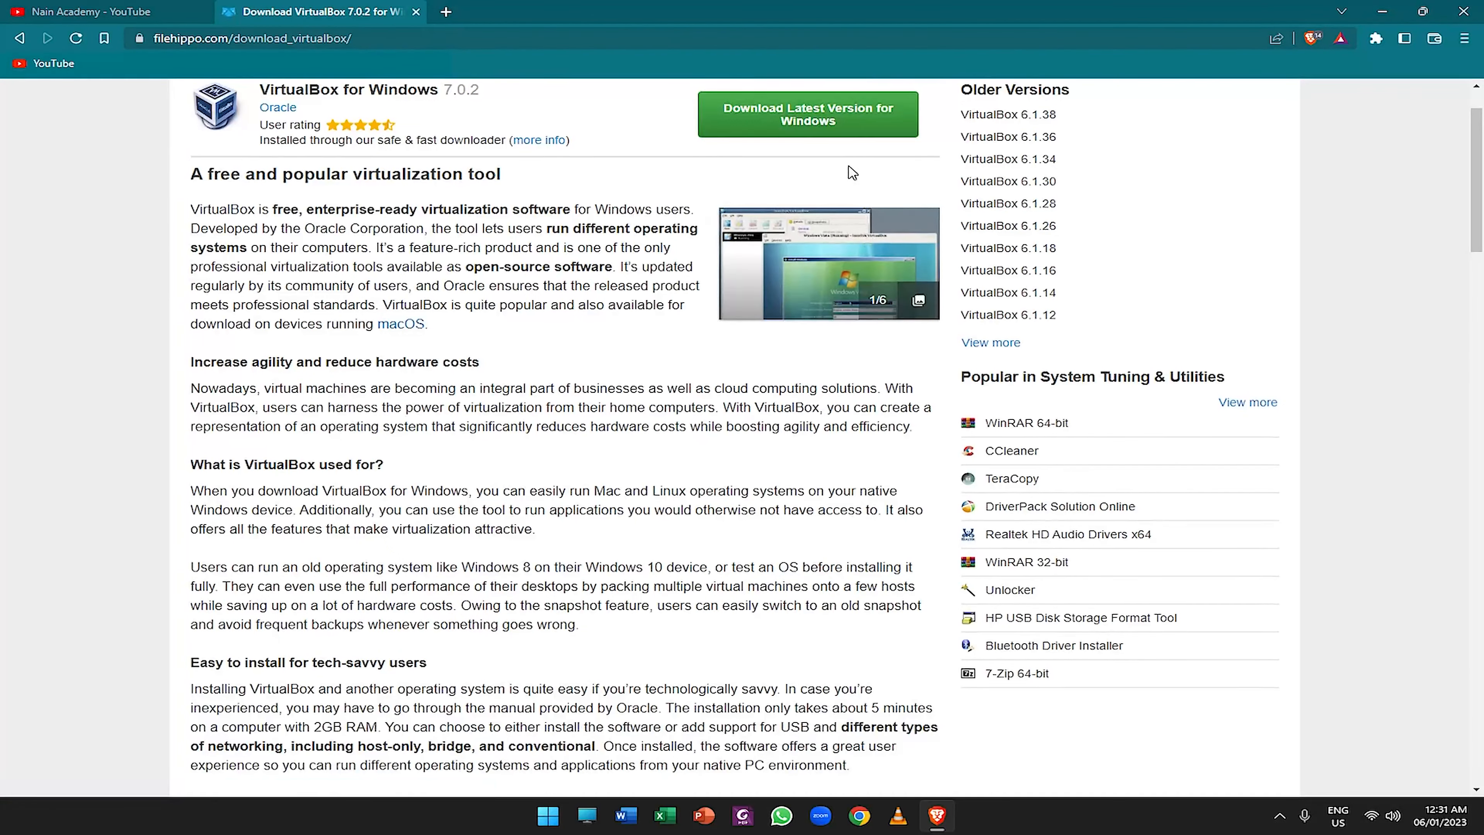
scroll(840, 276, up, 2)
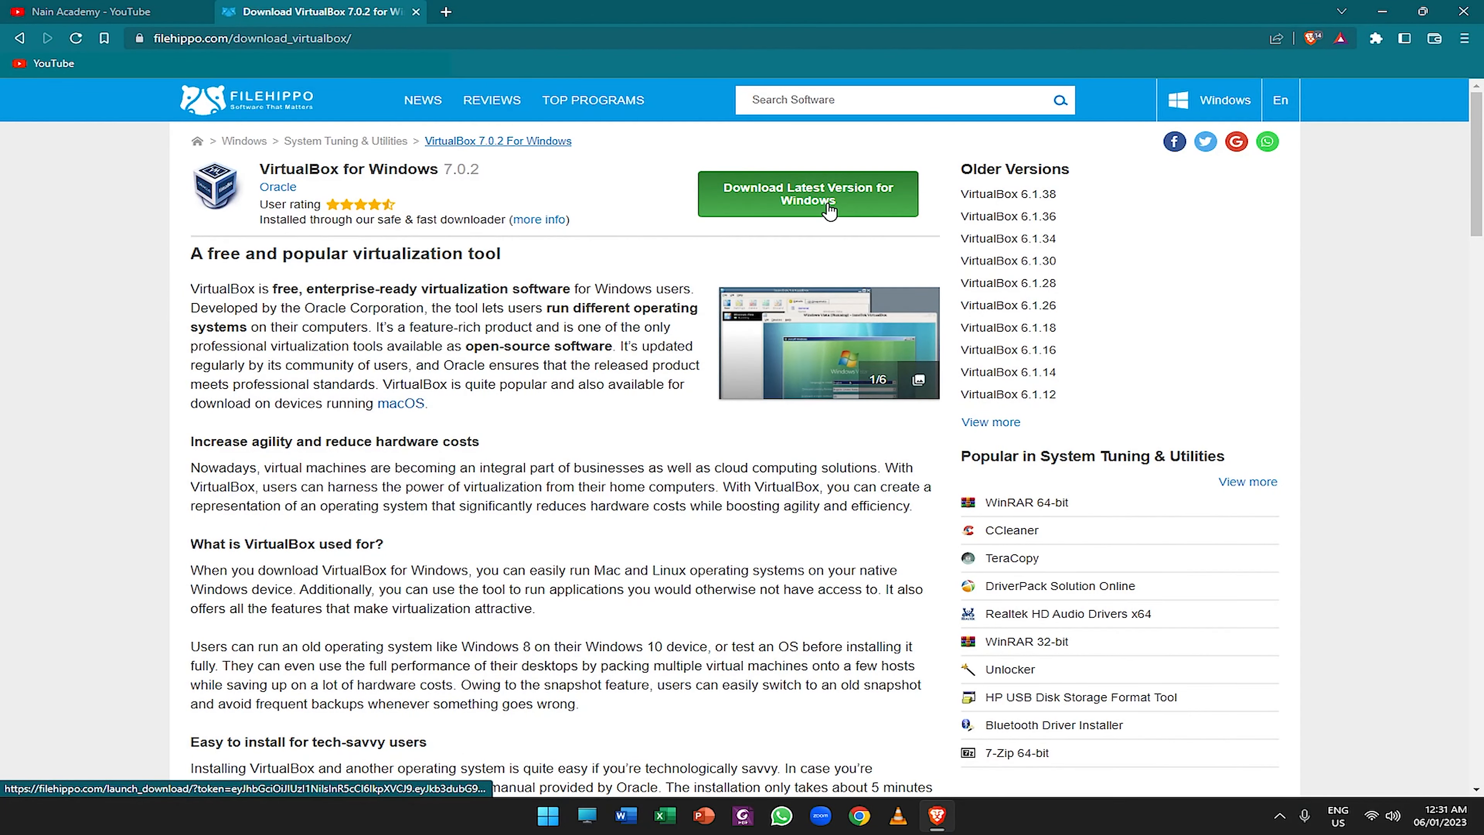
click(416, 11)
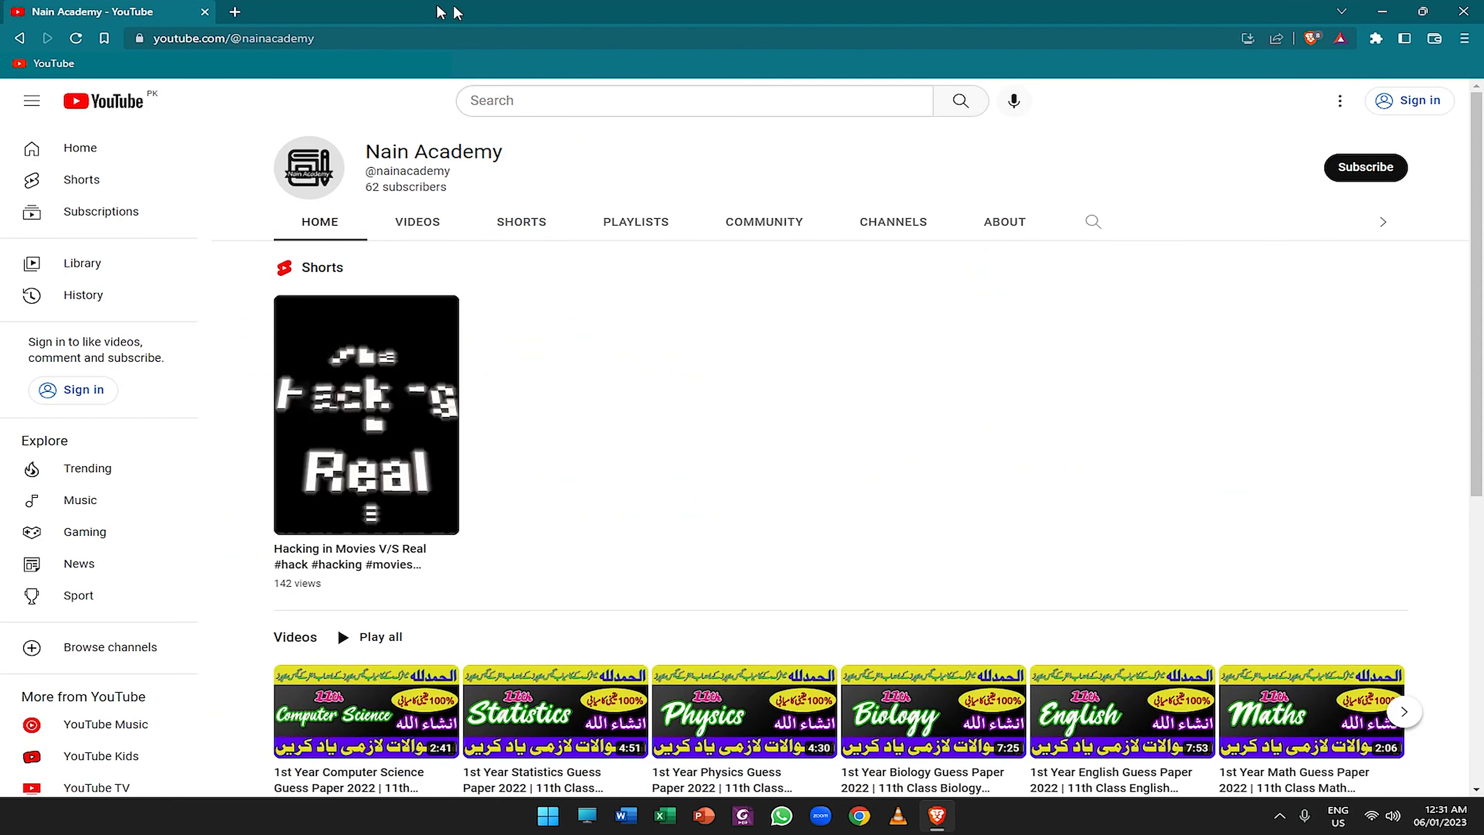
Search for "ubuntu iso" in a new tab and open the Download Ubuntu Desktop page.
click(235, 12)
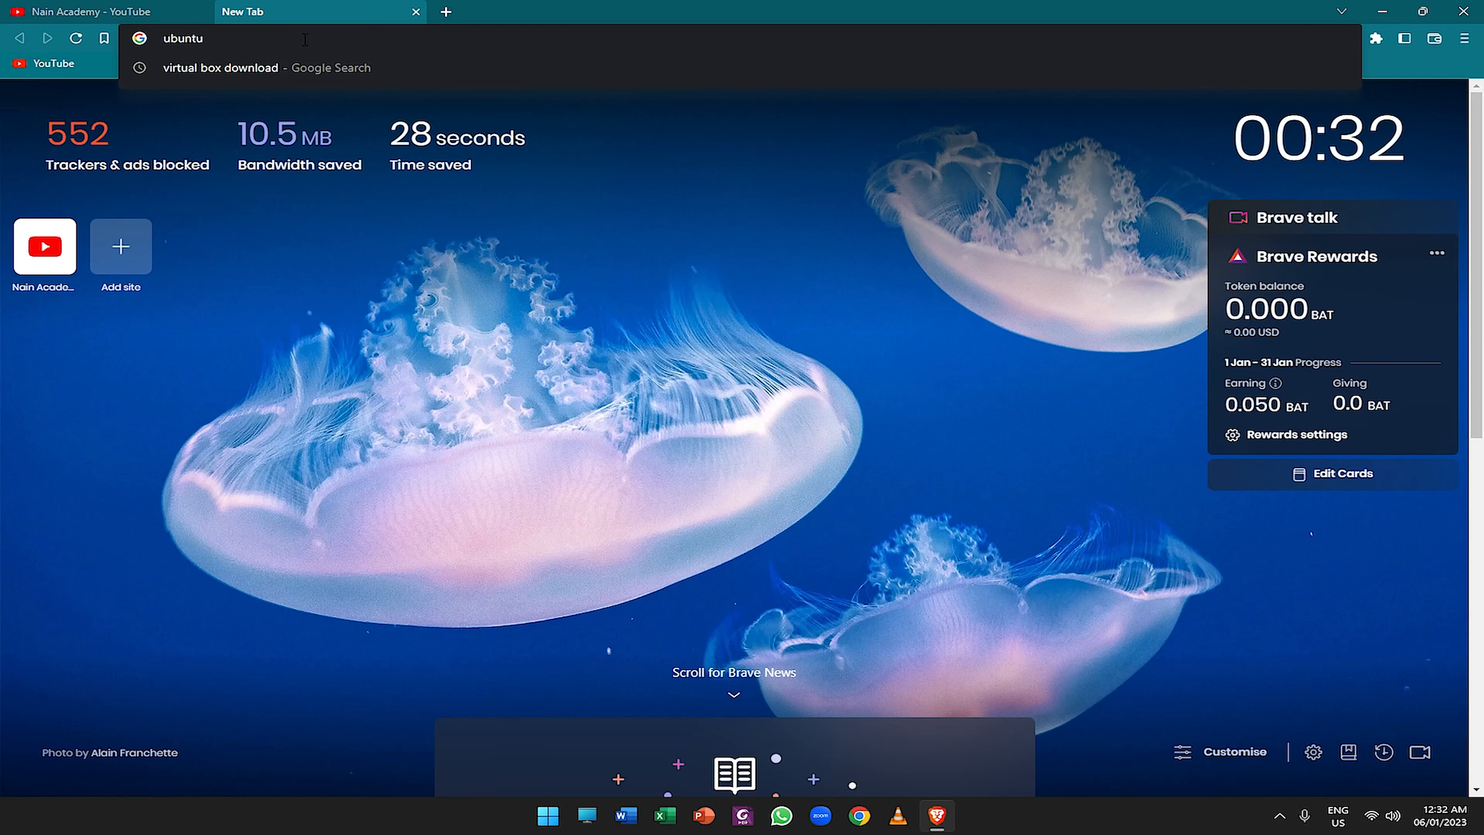
text(so)
key(Return)
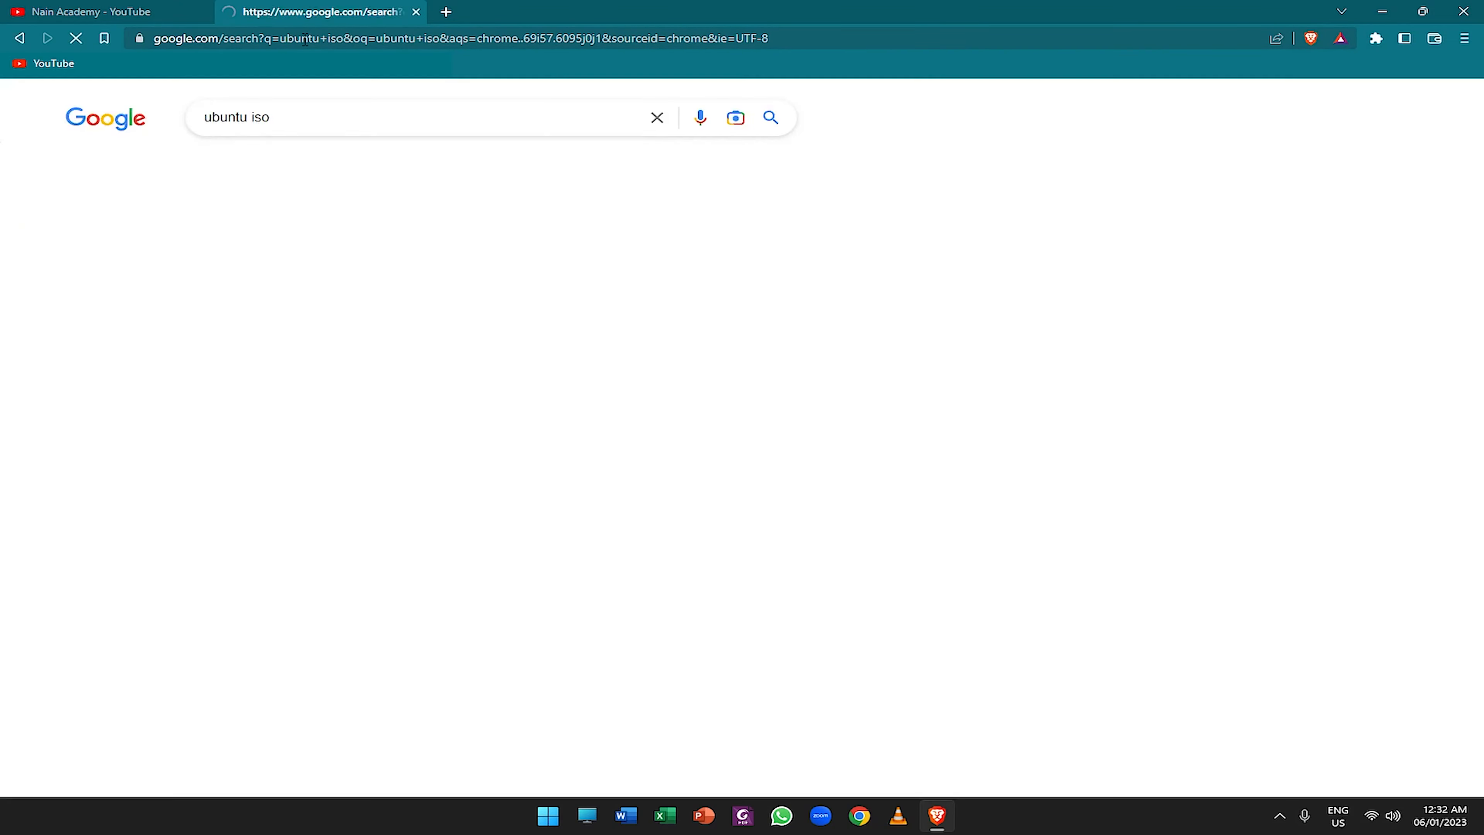
click(301, 318)
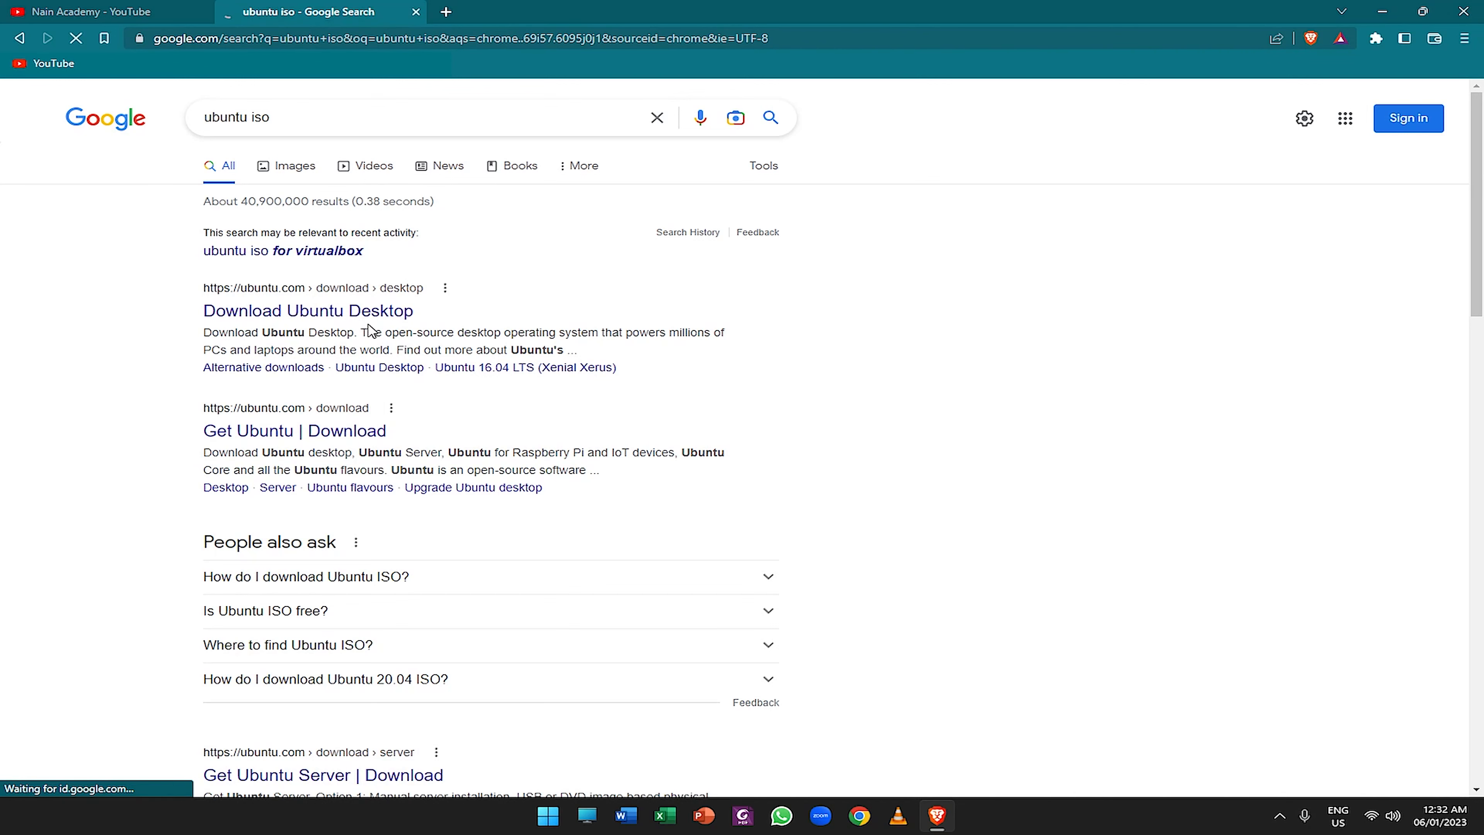
Search for "kali linux" in another tab and open the Get Kali download page.
click(446, 12)
text(kali linux)
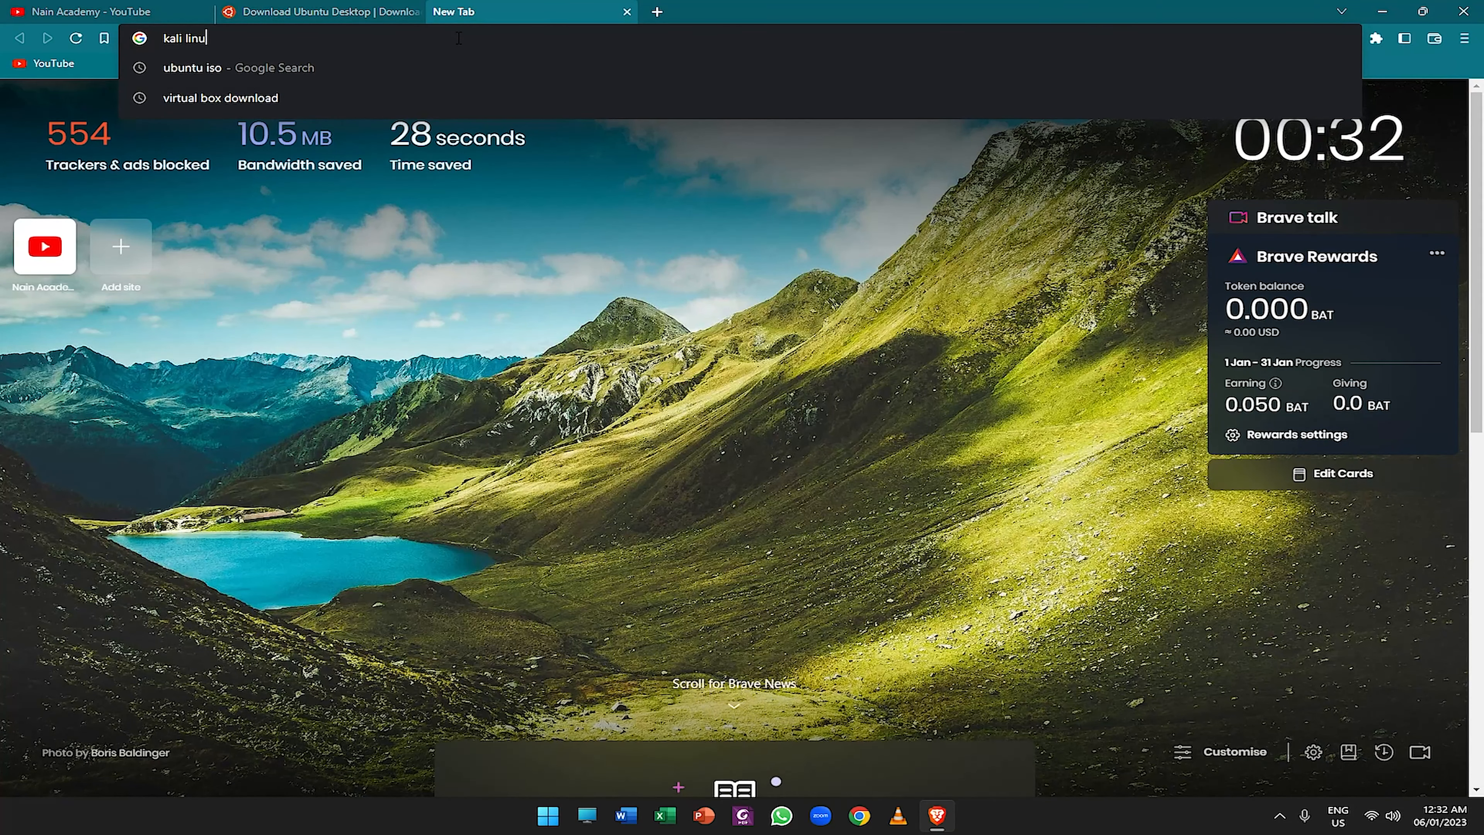
key(Return)
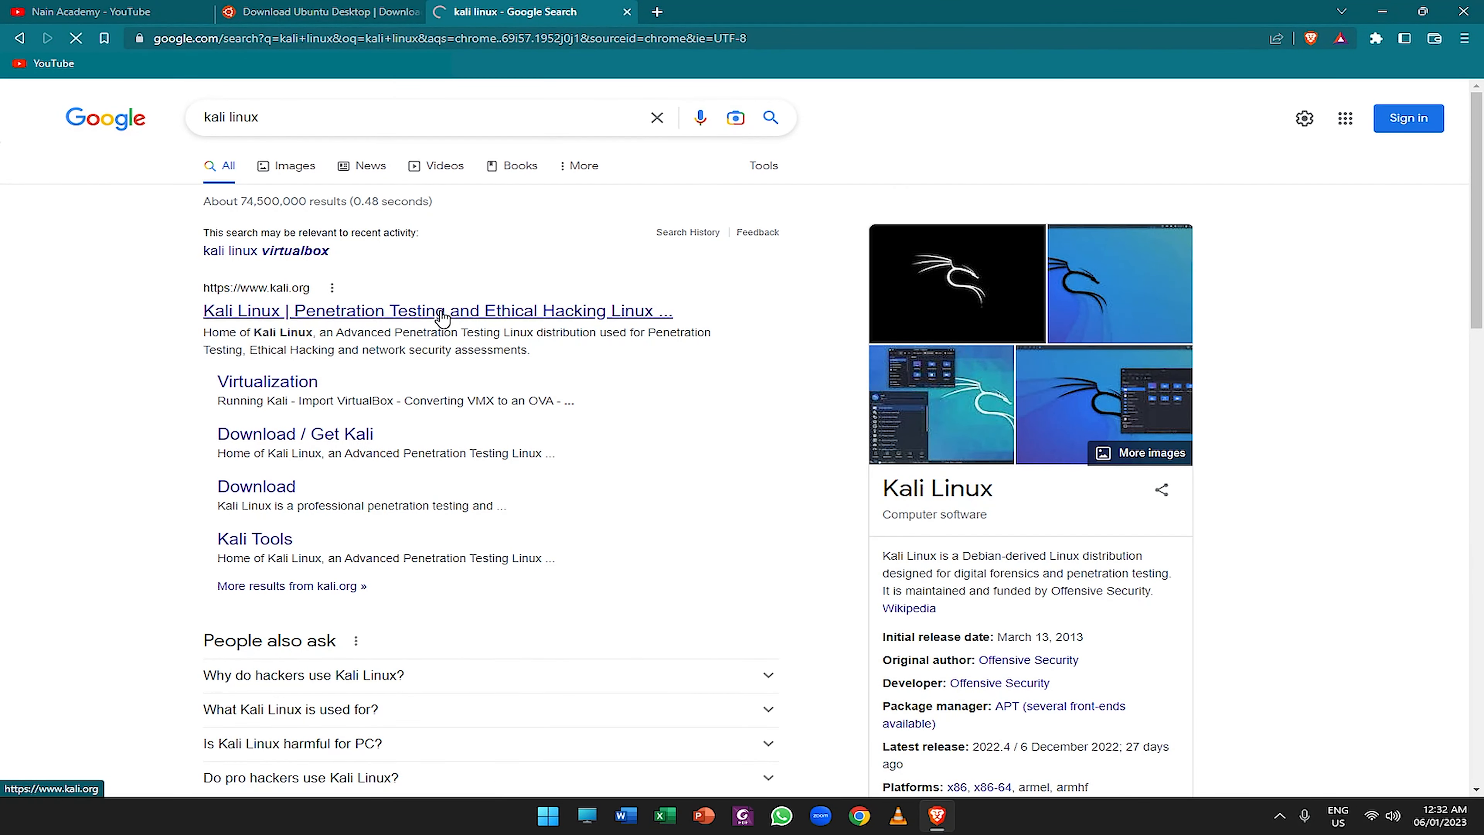
click(297, 445)
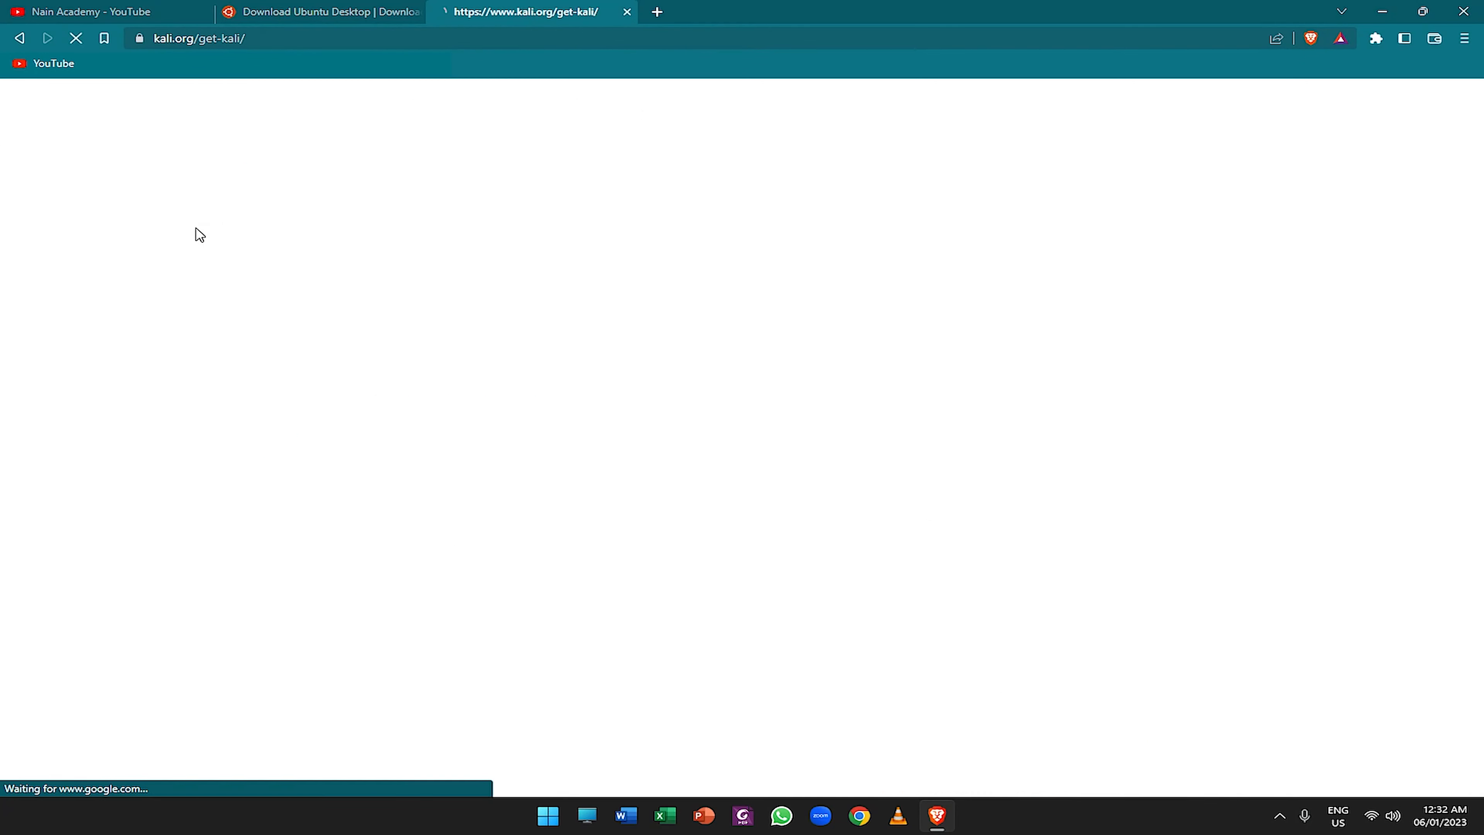
scroll(563, 363, down, 5)
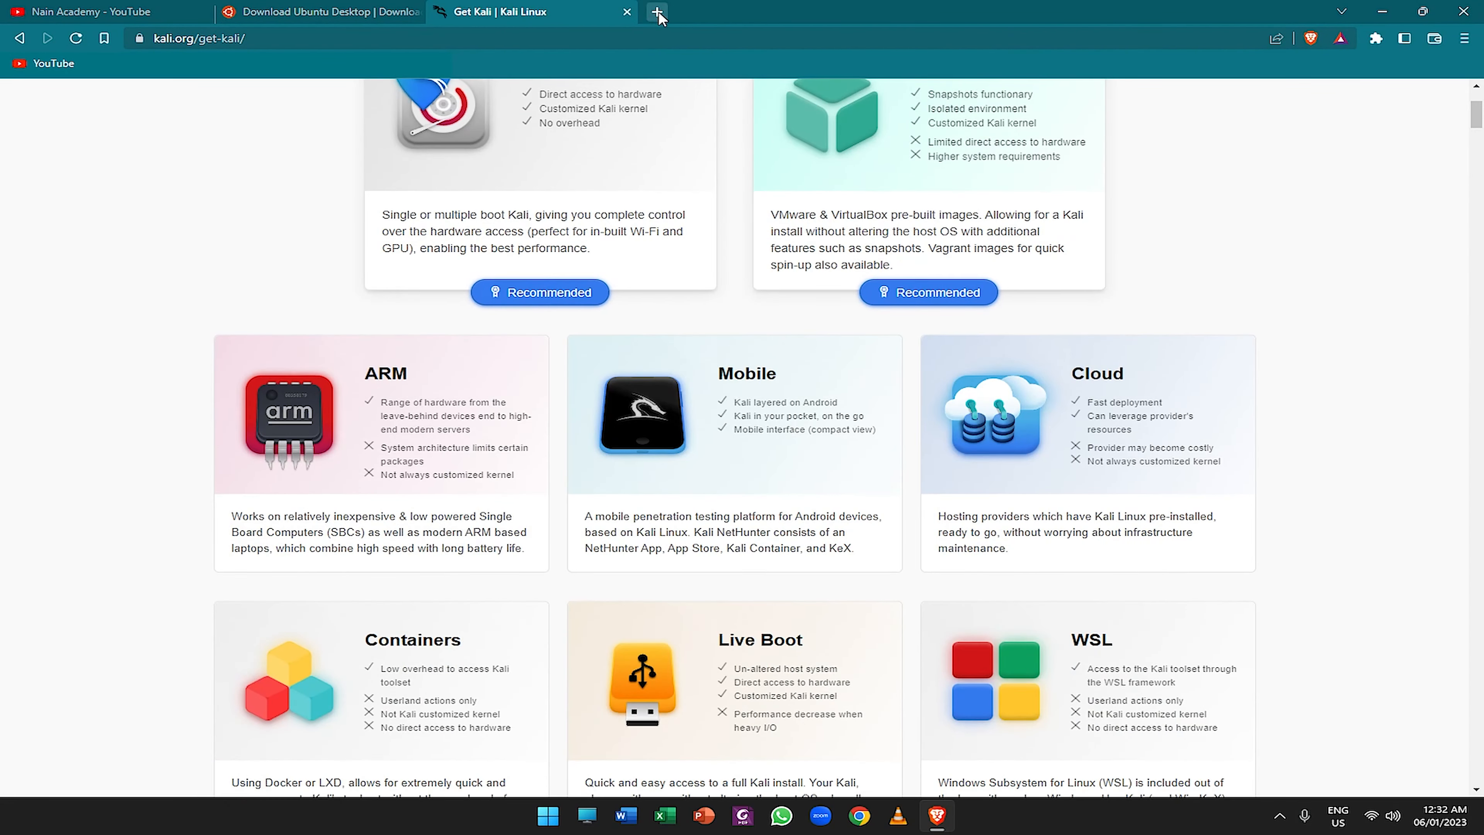
Look over the platform choices on the Get Kali page and open the recommended Virtual Machines section.
click(656, 12)
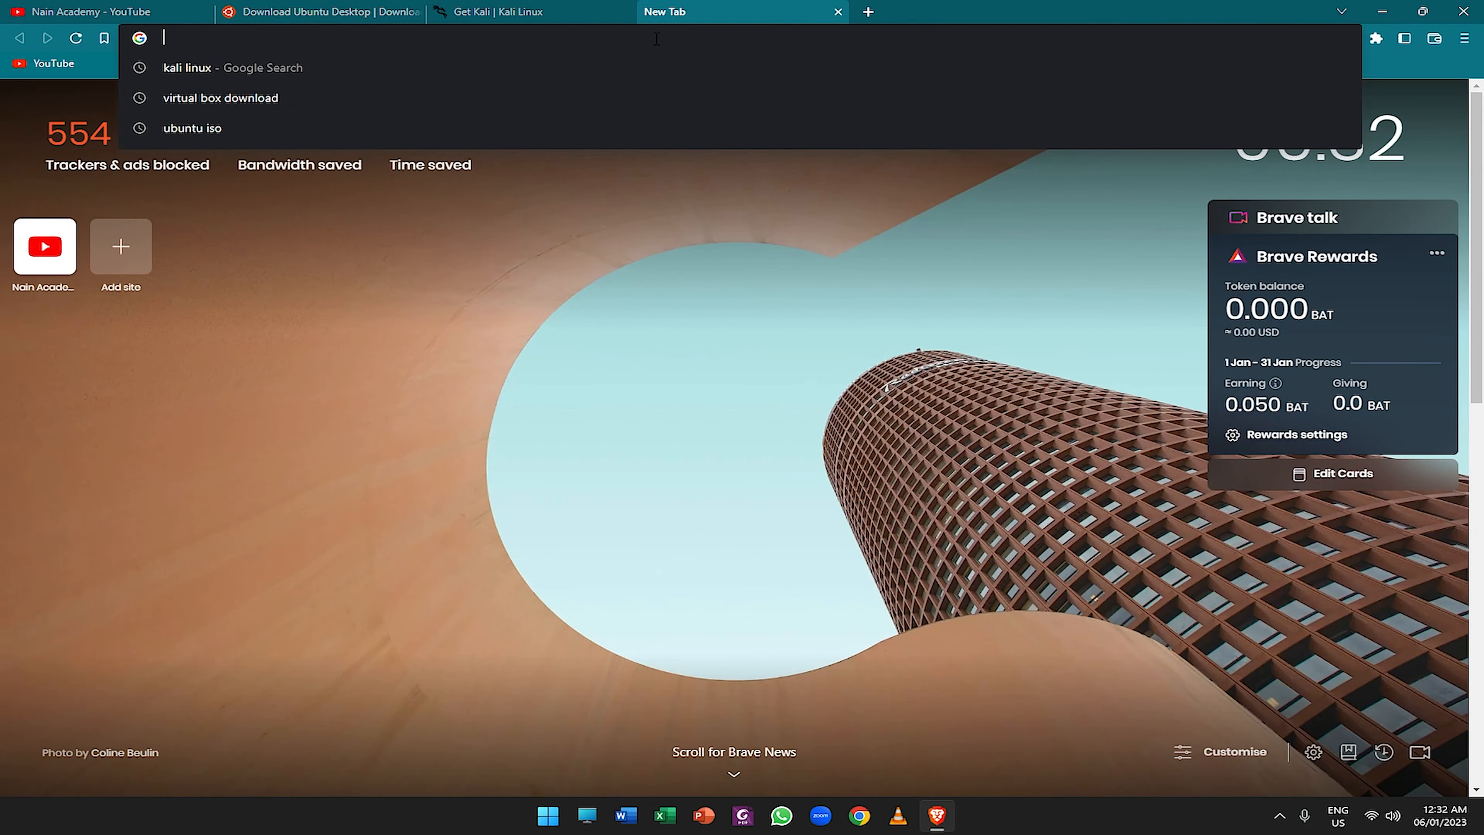
click(526, 14)
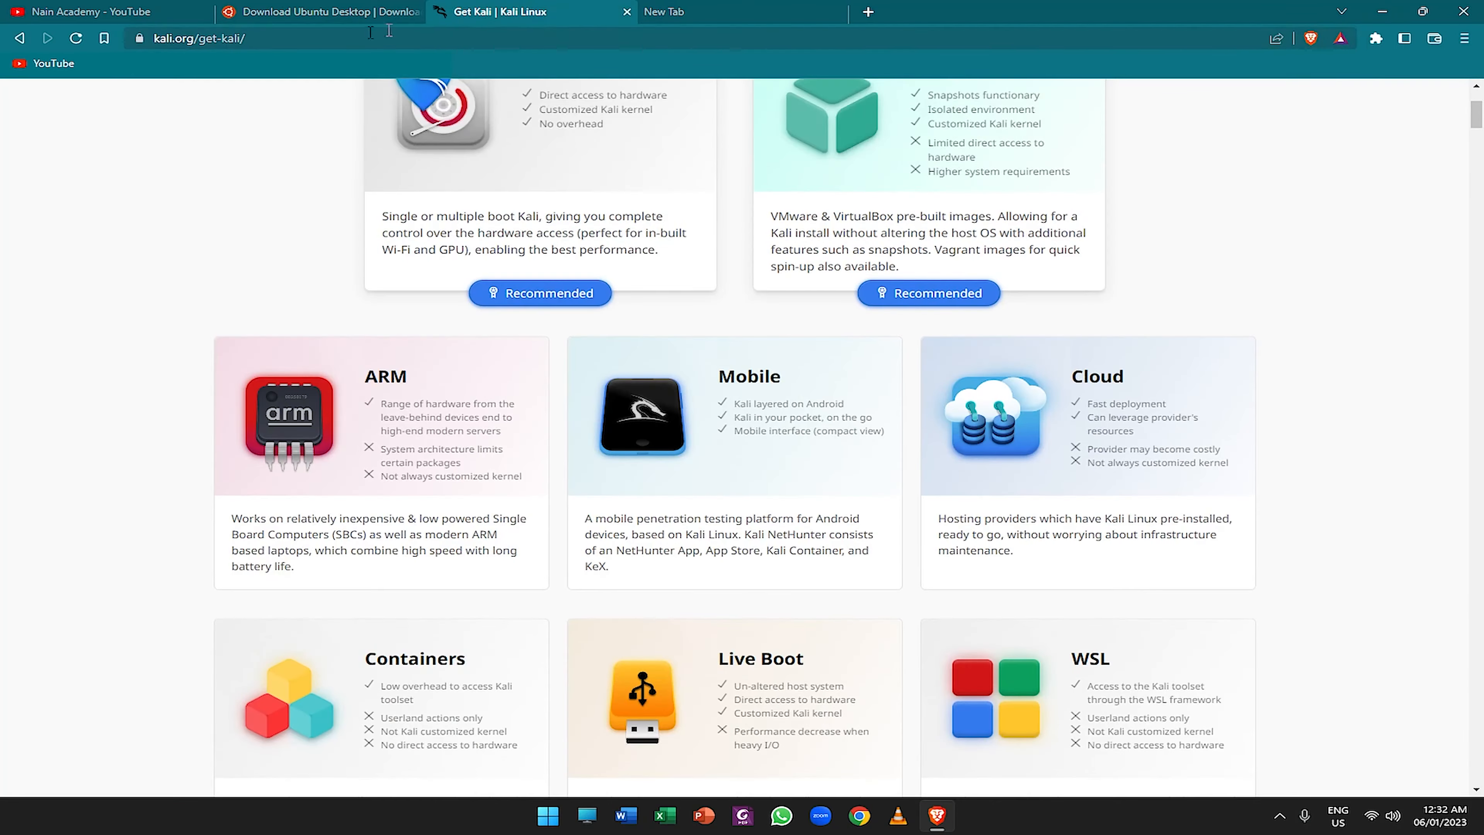
scroll(712, 391, up, 3)
scroll(712, 391, down, 6)
scroll(771, 391, up, 5)
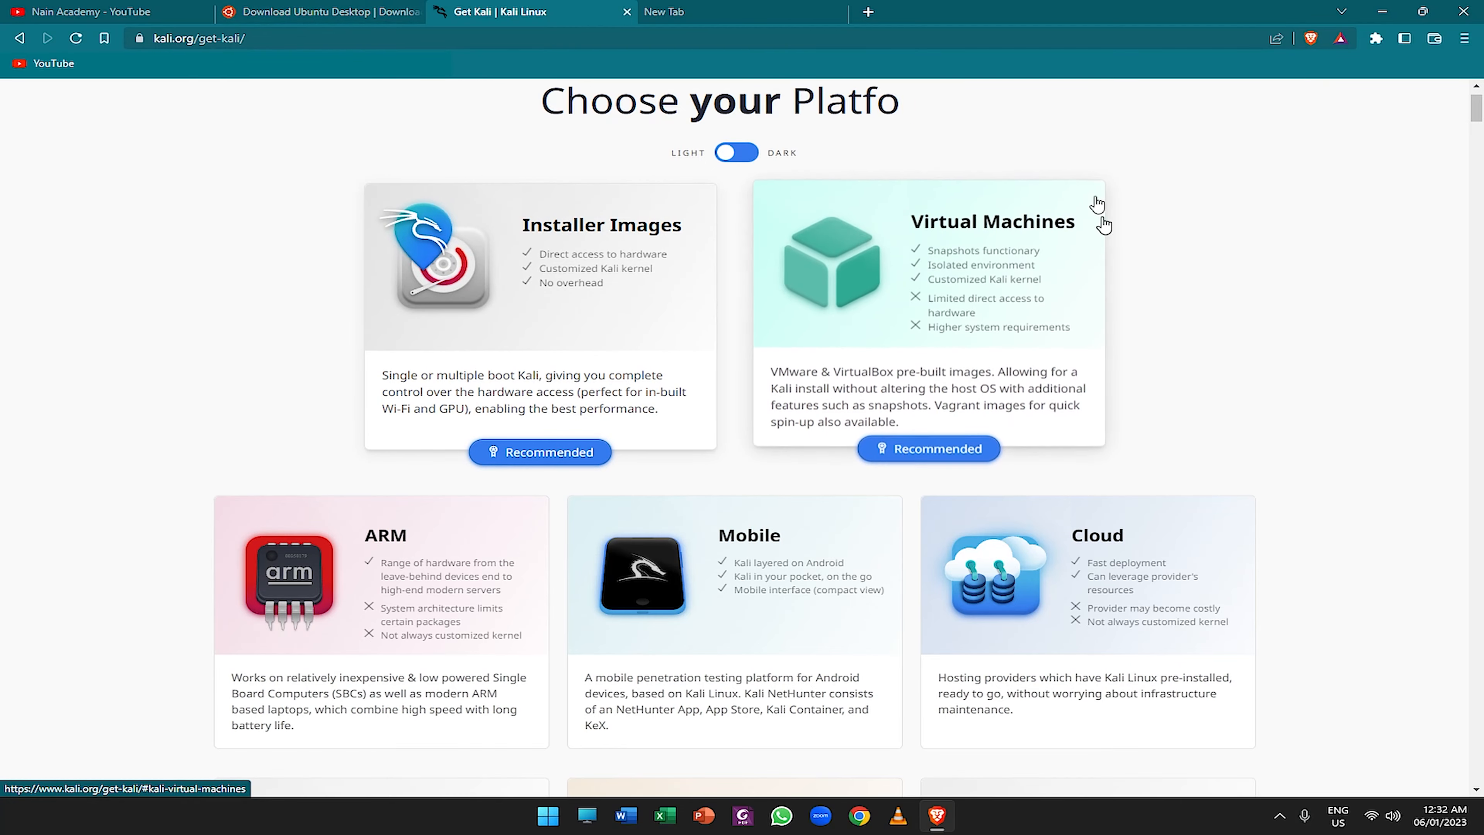
scroll(972, 323, down, 4)
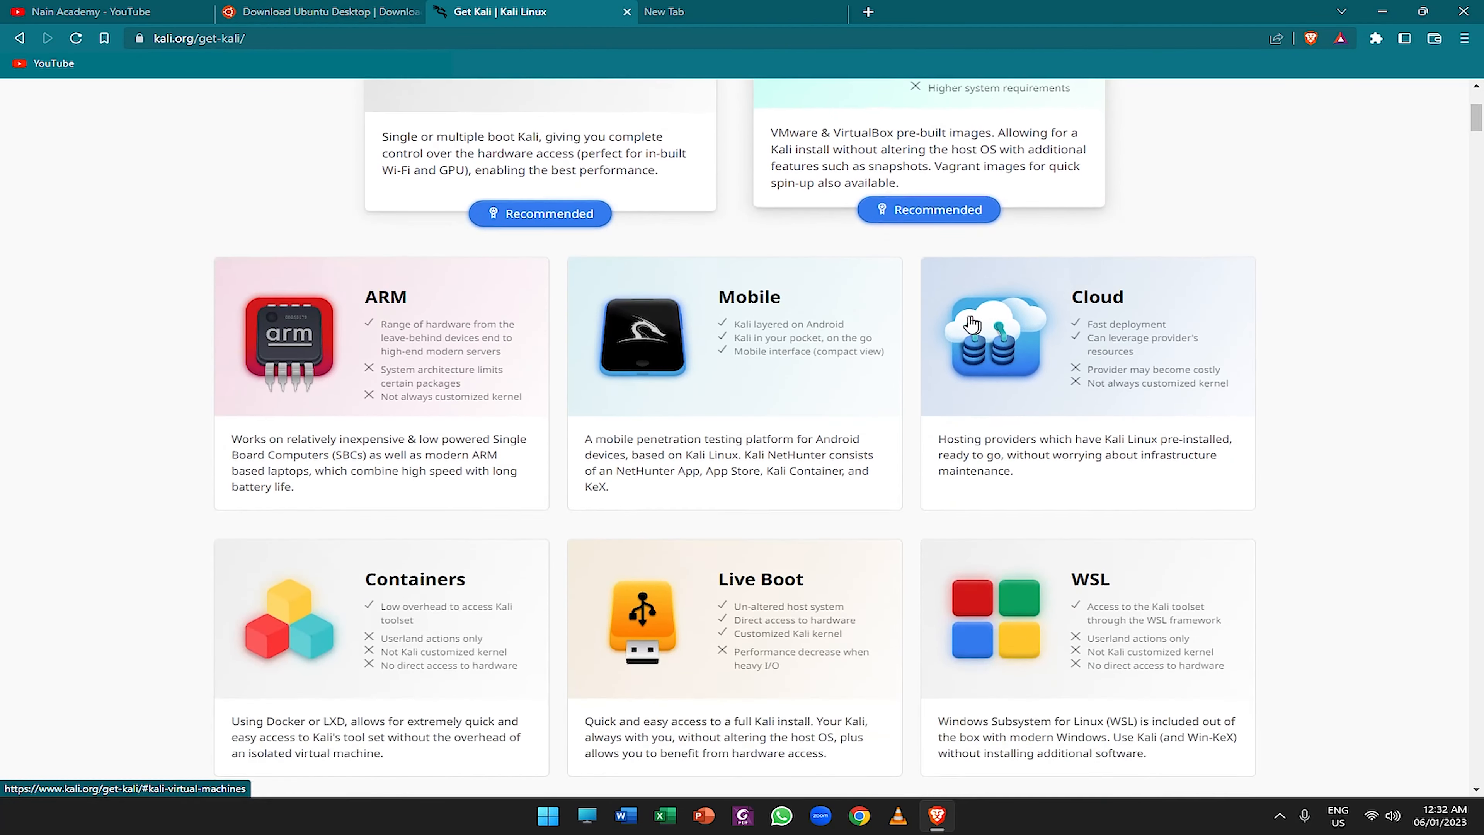
click(929, 210)
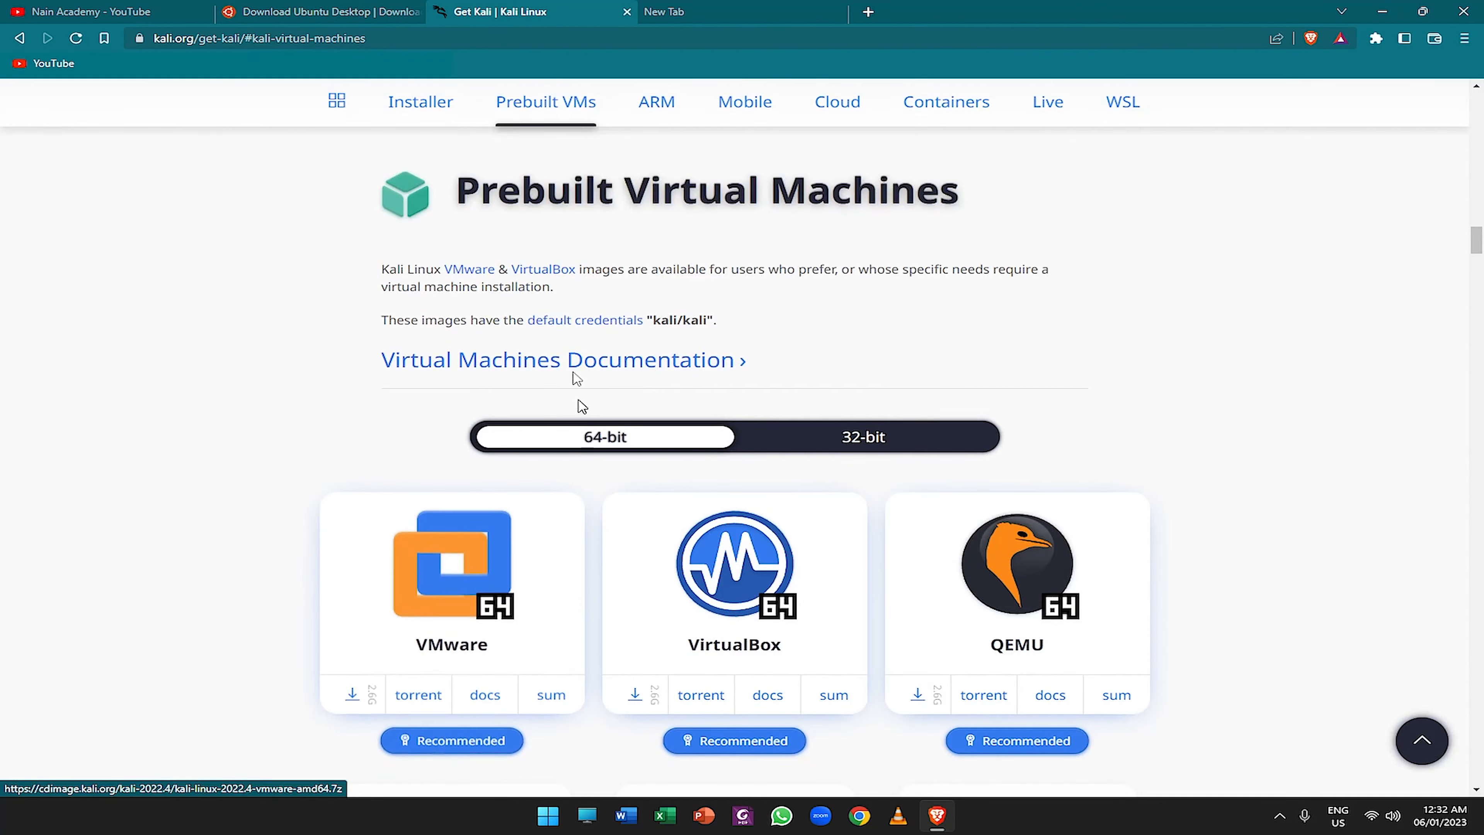
Examine the 64-bit prebuilt Kali images offered for VMware, VirtualBox and QEMU.
scroll(584, 409, down, 5)
scroll(540, 357, up, 1)
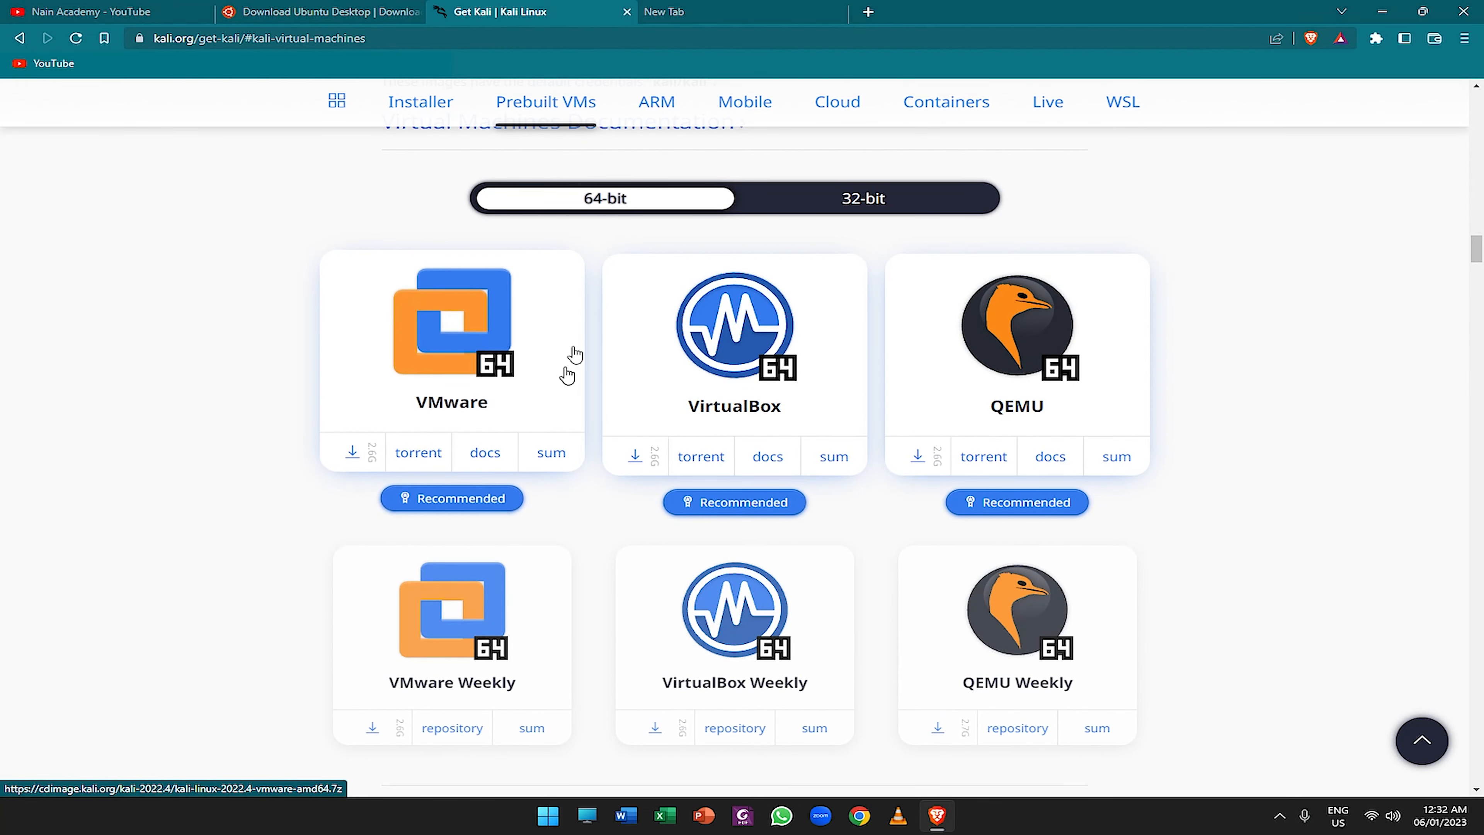
scroll(533, 323, down, 2)
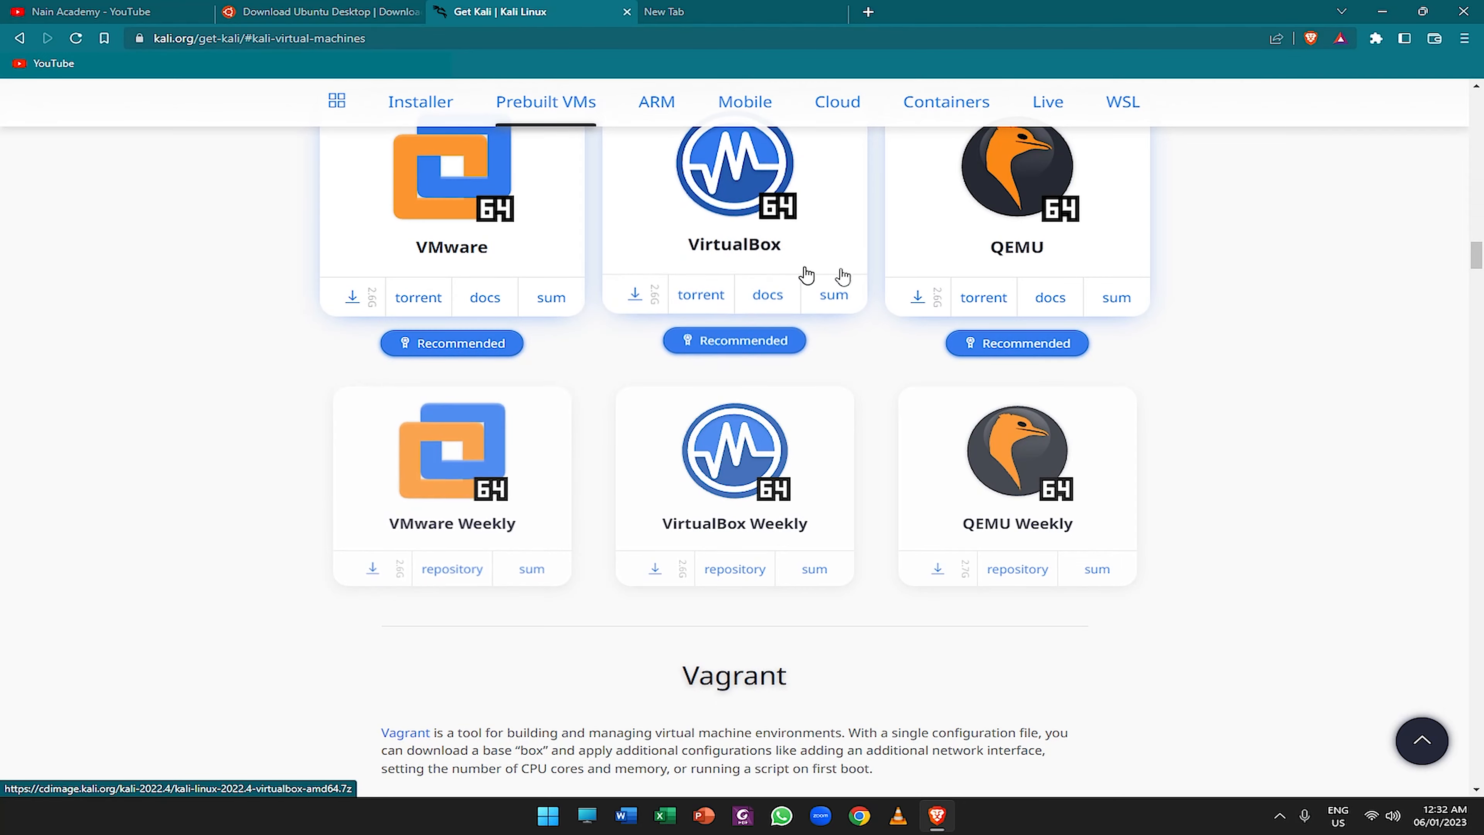
scroll(893, 319, up, 1)
Return to the Ubuntu Desktop page and request the Ubuntu 22.04.1 LTS download.
key(ctrl+shift+Tab)
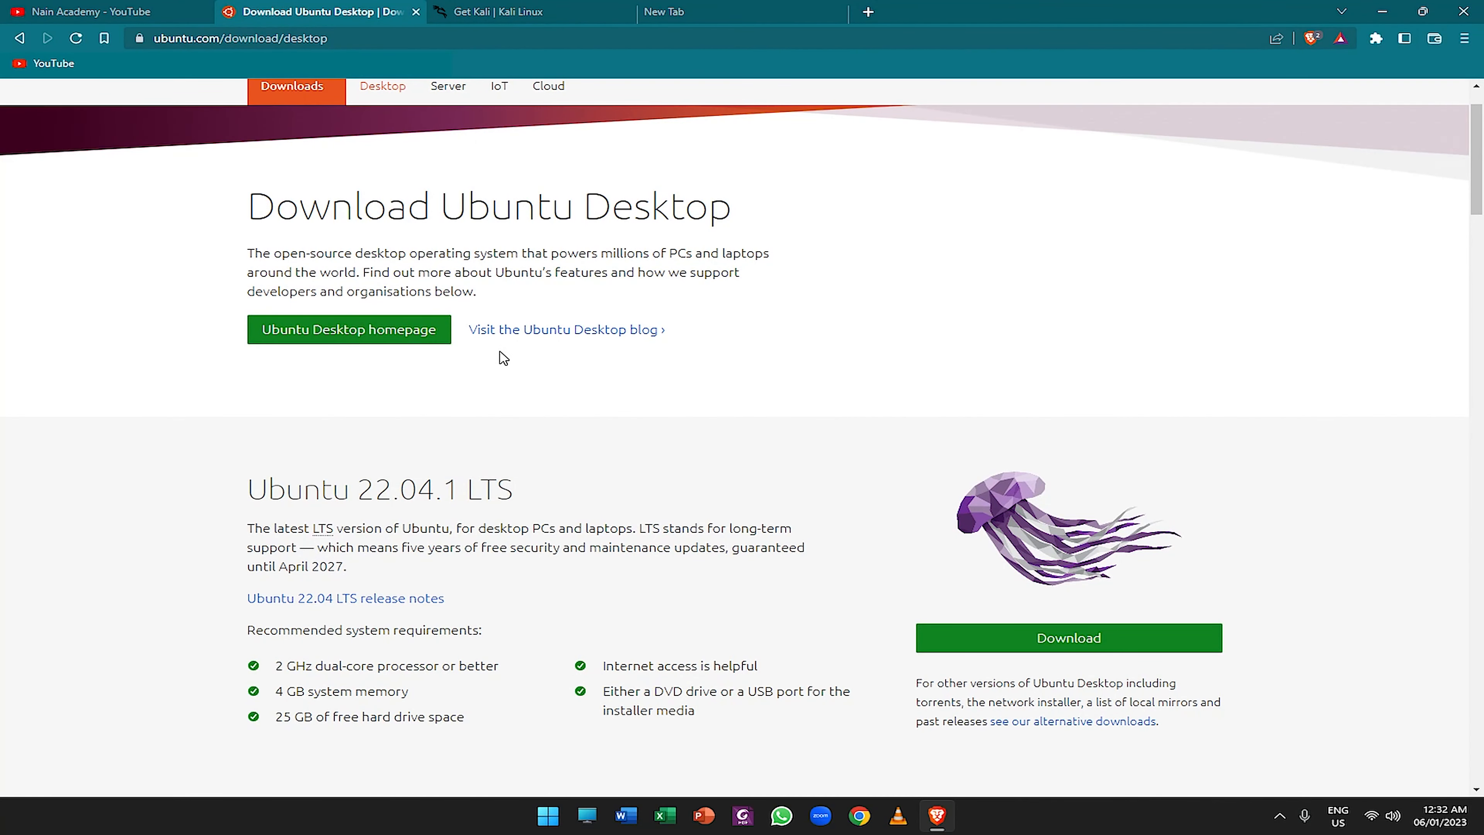
click(522, 8)
click(359, 8)
scroll(461, 370, down, 2)
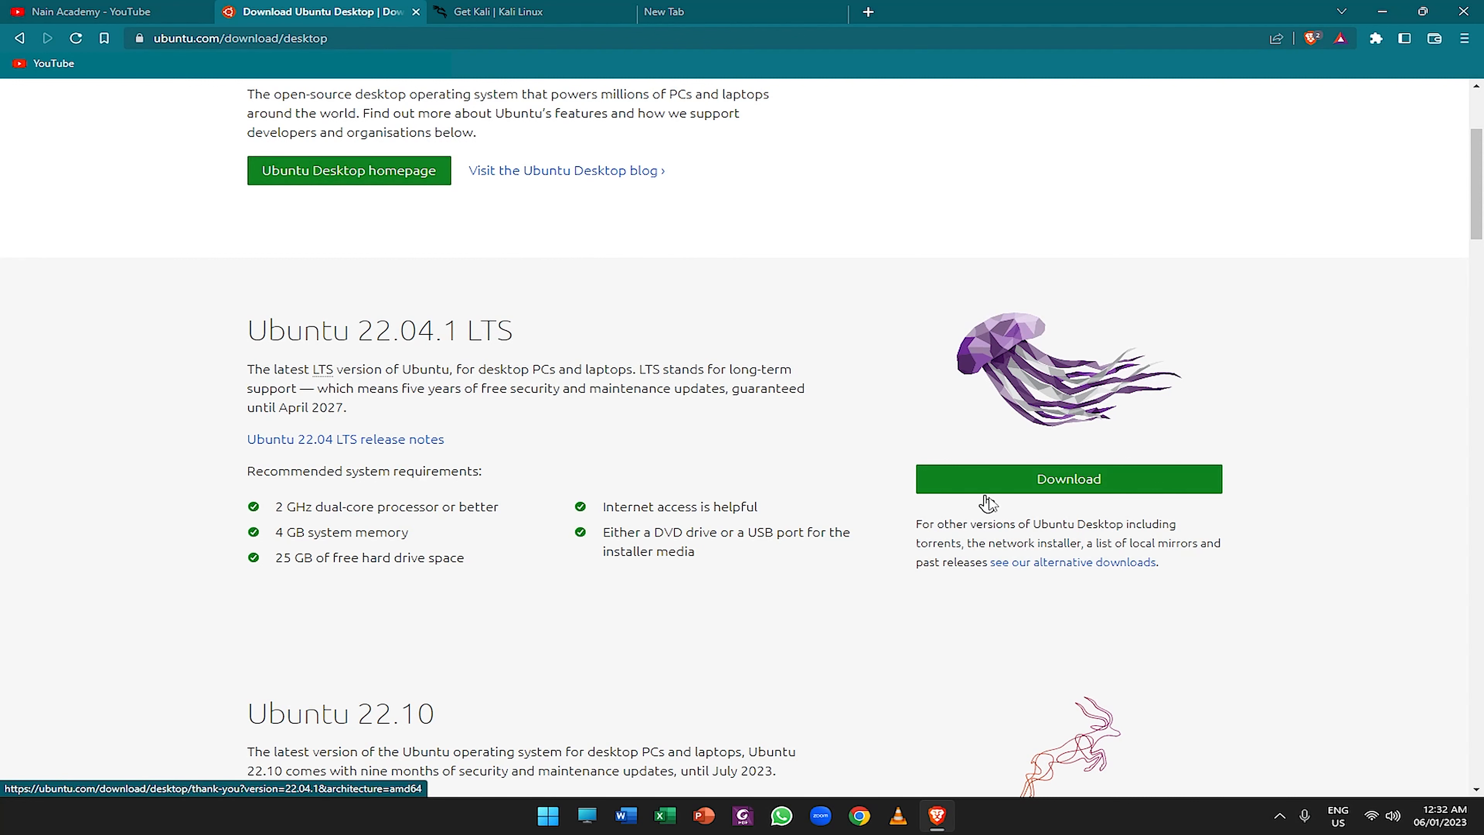
click(1002, 485)
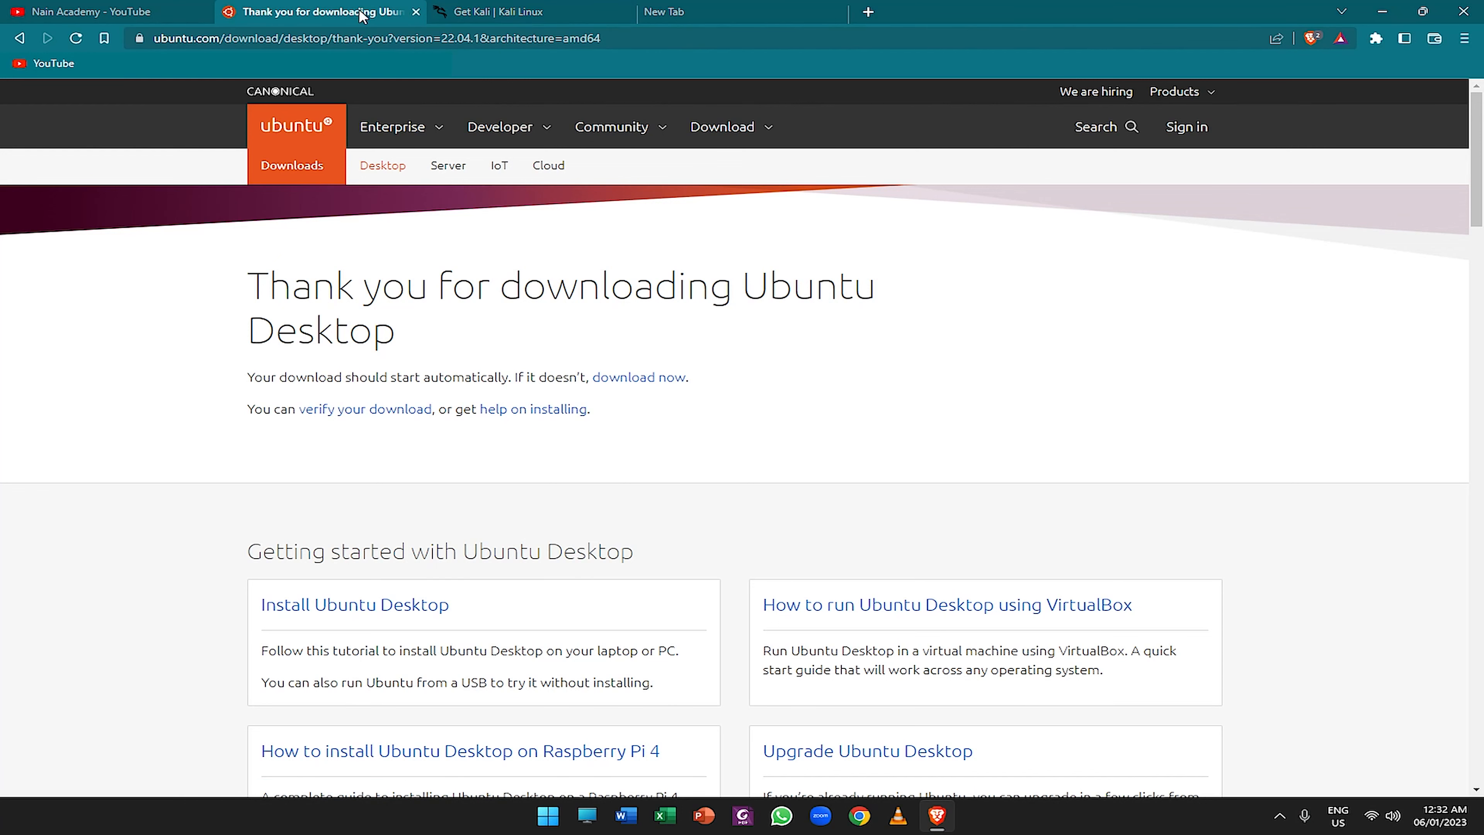
Close the Ubuntu and Kali pages and cancel saving ubuntu-22.04.1-desktop-amd64.iso.
click(417, 12)
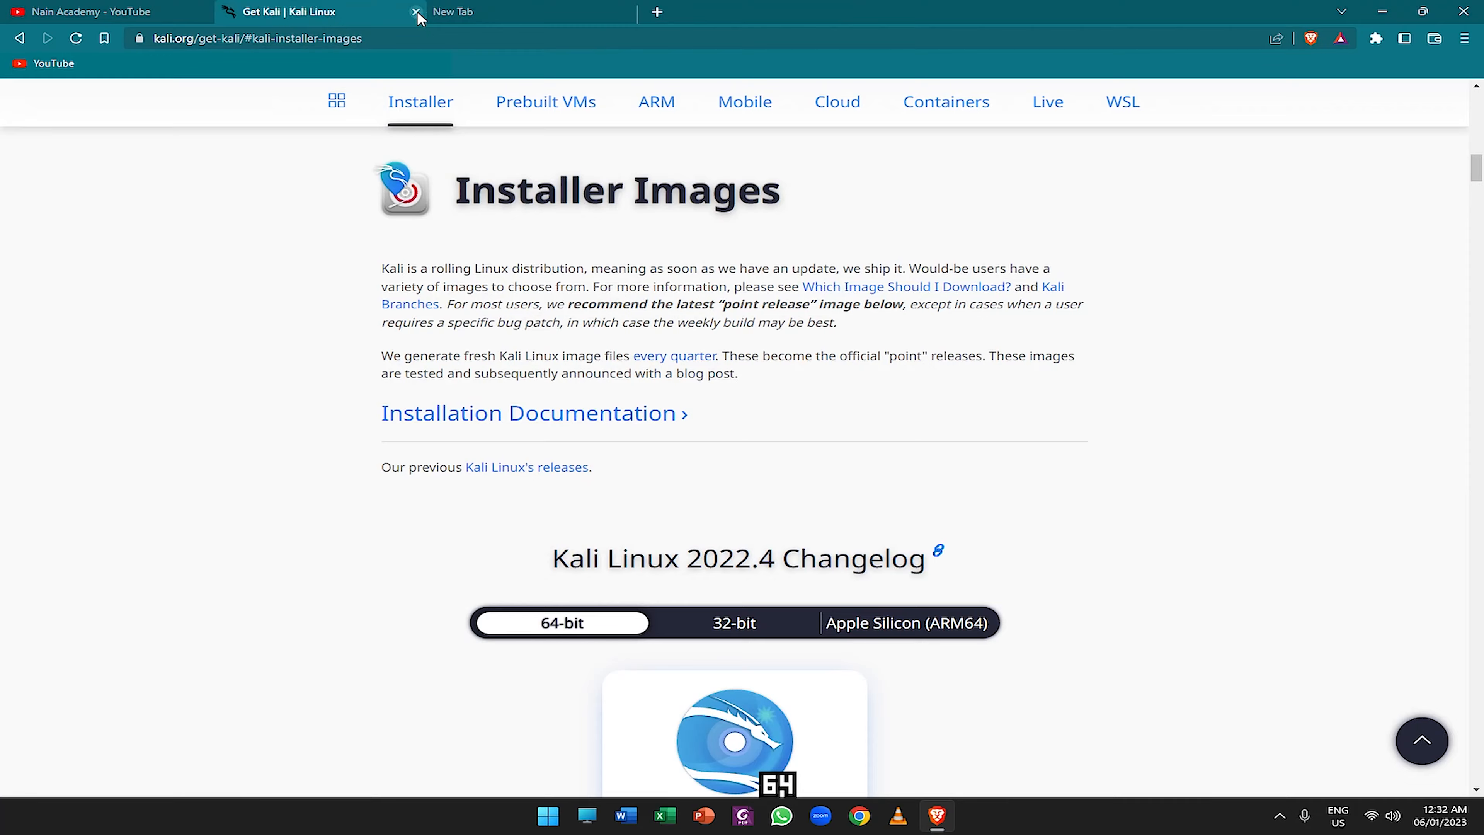
click(416, 11)
click(416, 12)
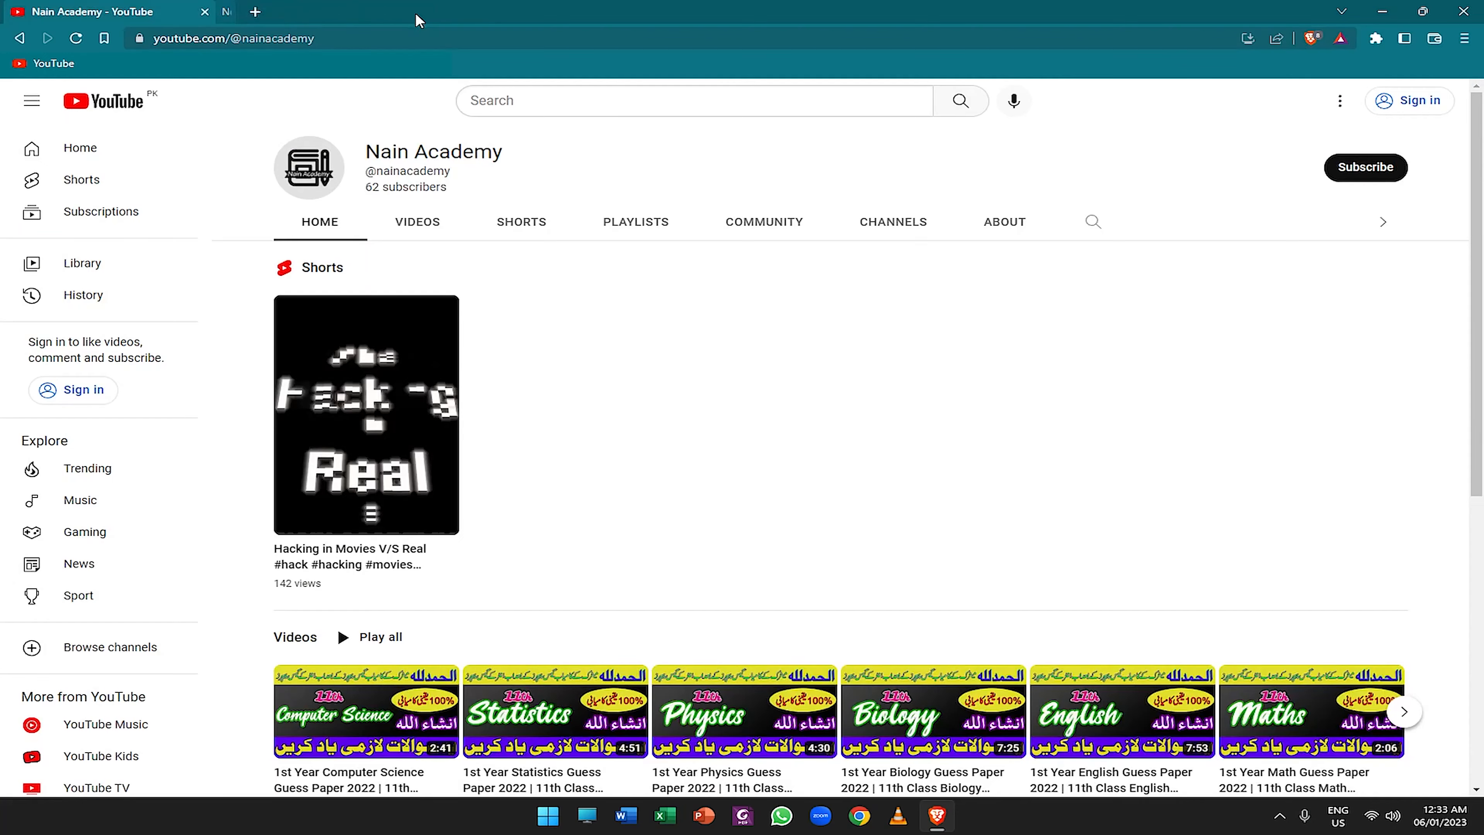
click(1382, 11)
right_click(908, 232)
click(941, 244)
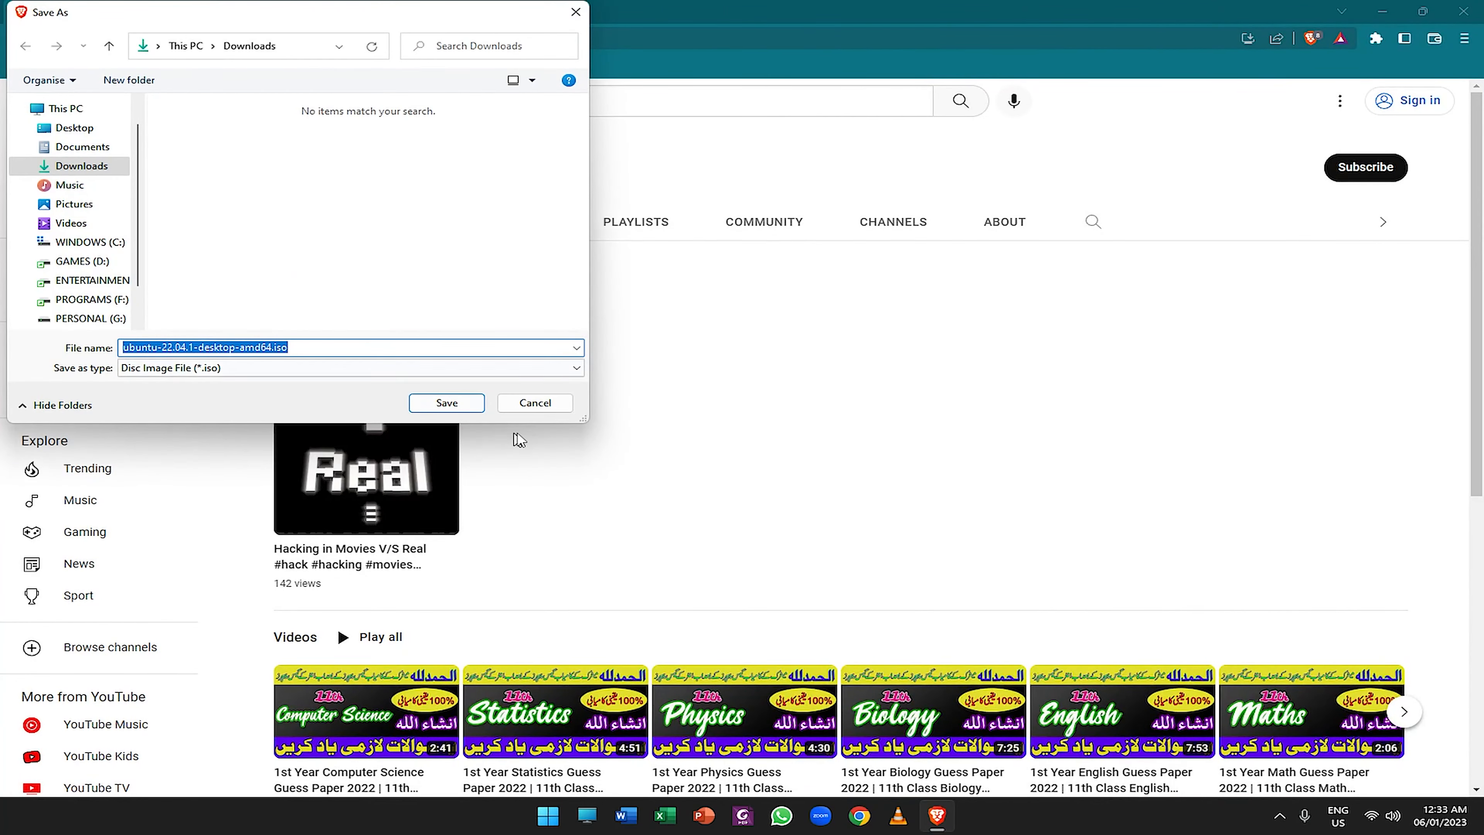
click(556, 408)
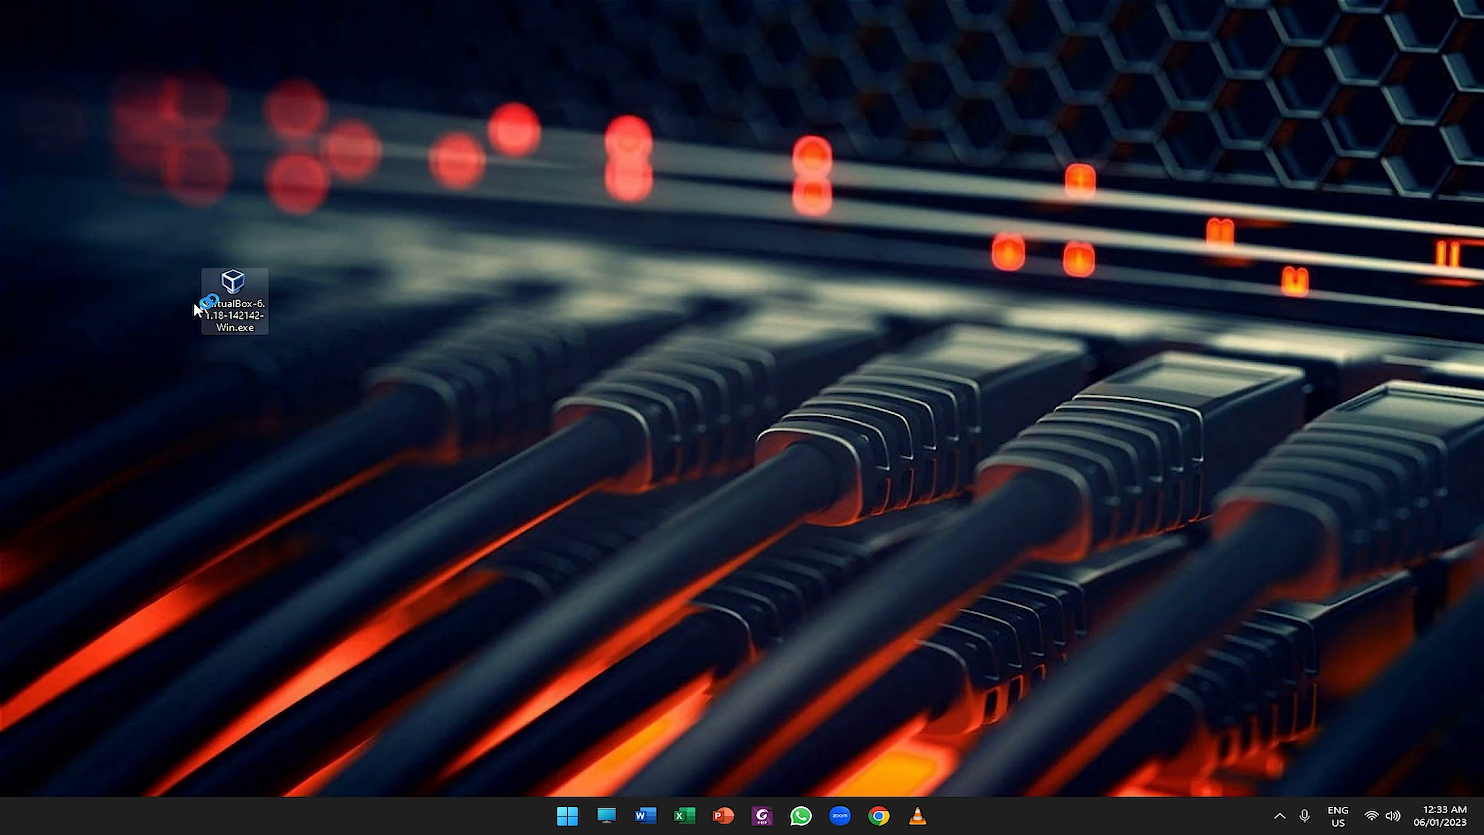
Launch the VirtualBox 6.1.18 installer from the desktop and accept the default features and install location.
double_click(234, 301)
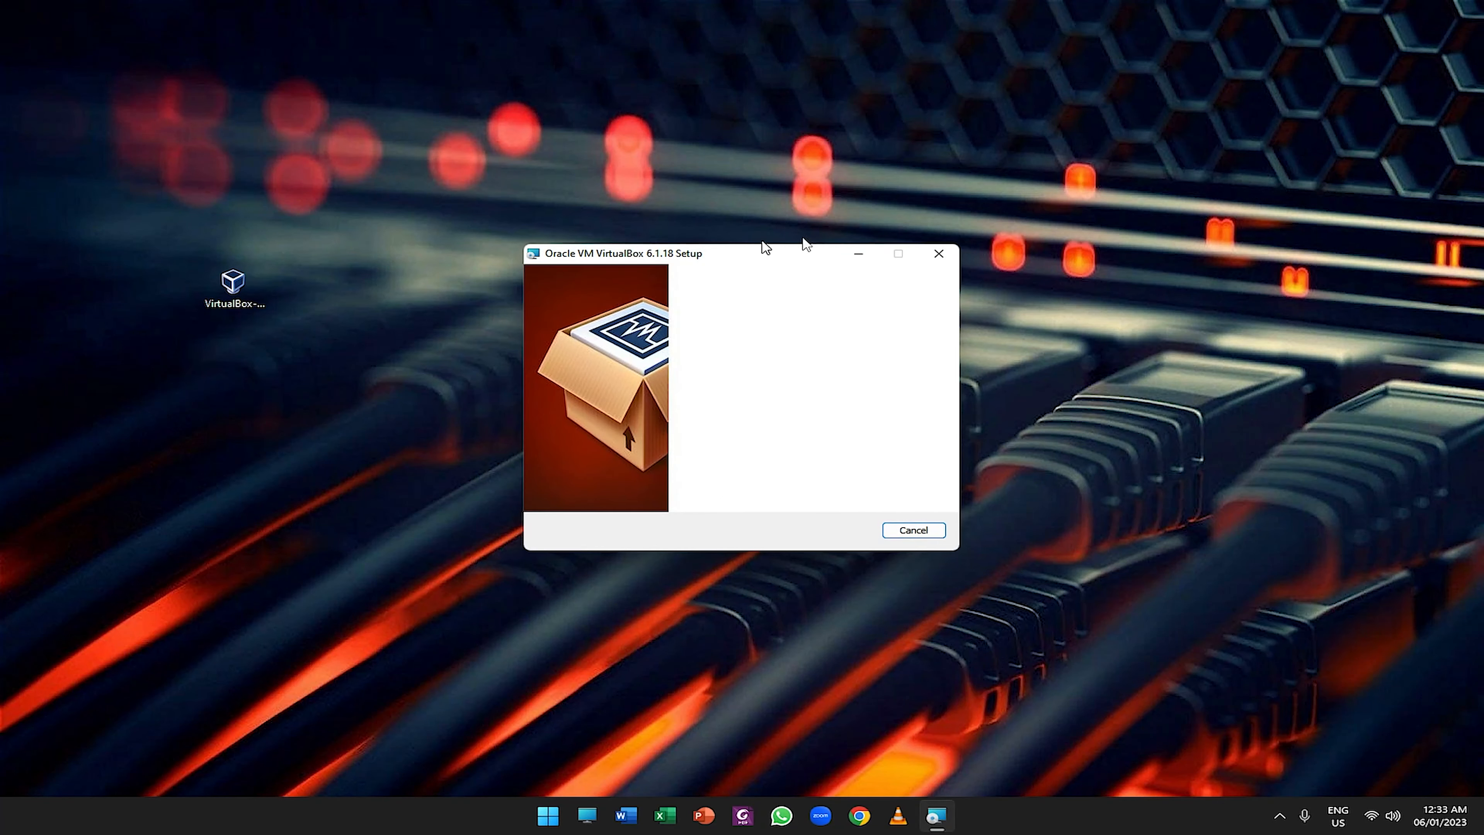
drag(685, 268, 668, 214)
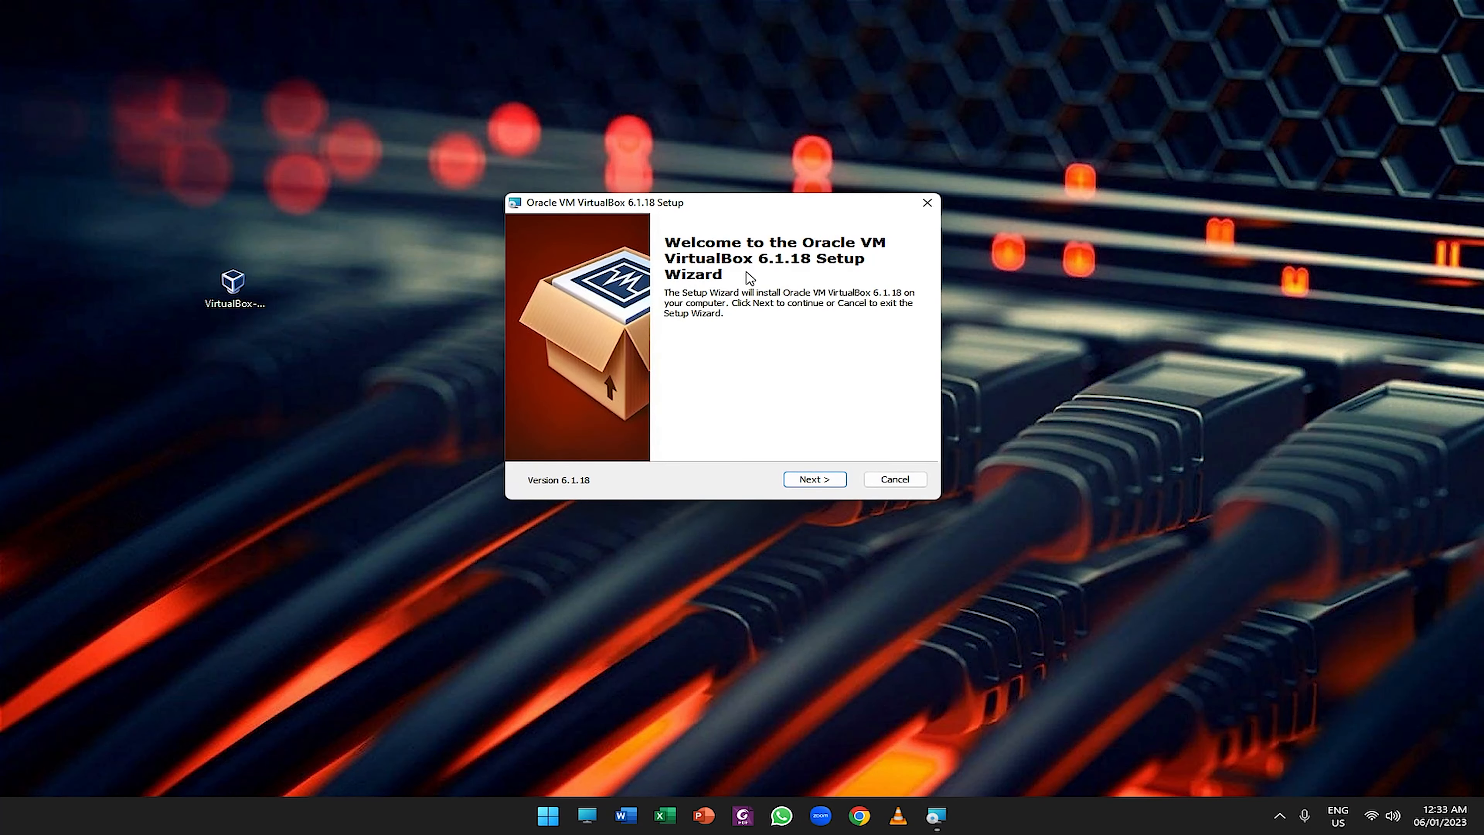
click(819, 483)
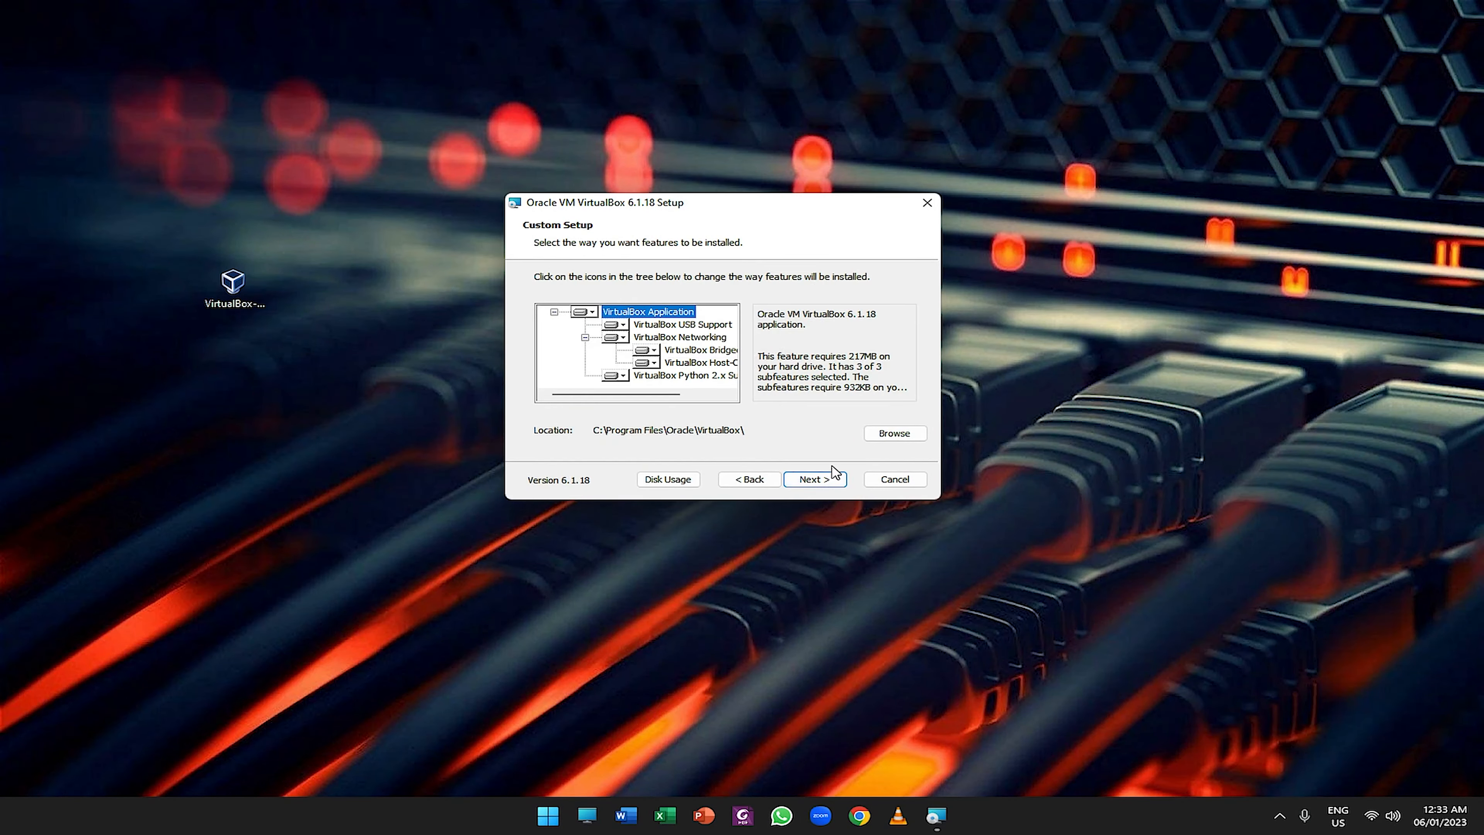
click(812, 479)
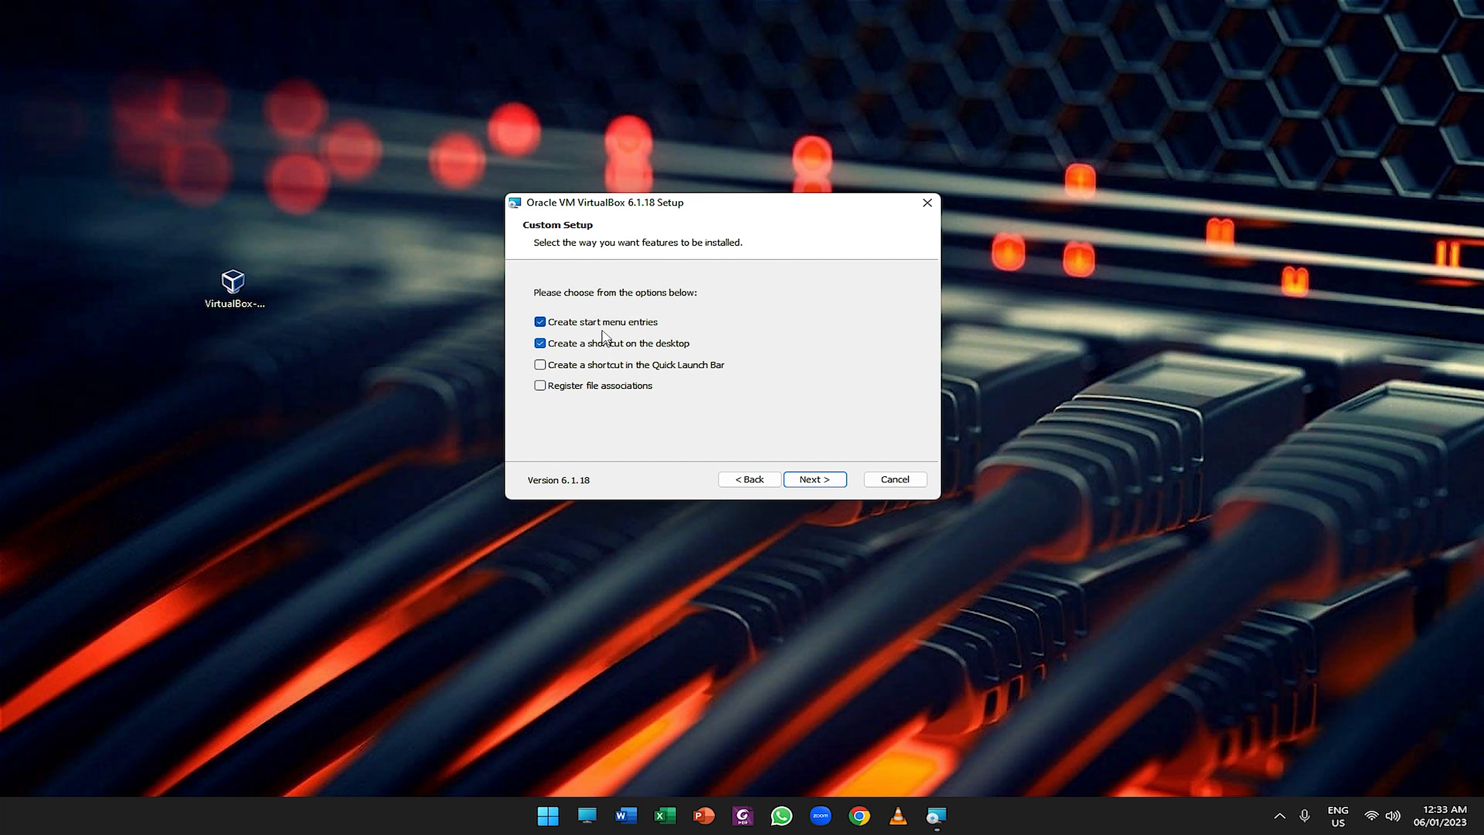
Keep the start menu entries and desktop shortcut options, accept the network interfaces warning and install VirtualBox.
click(814, 479)
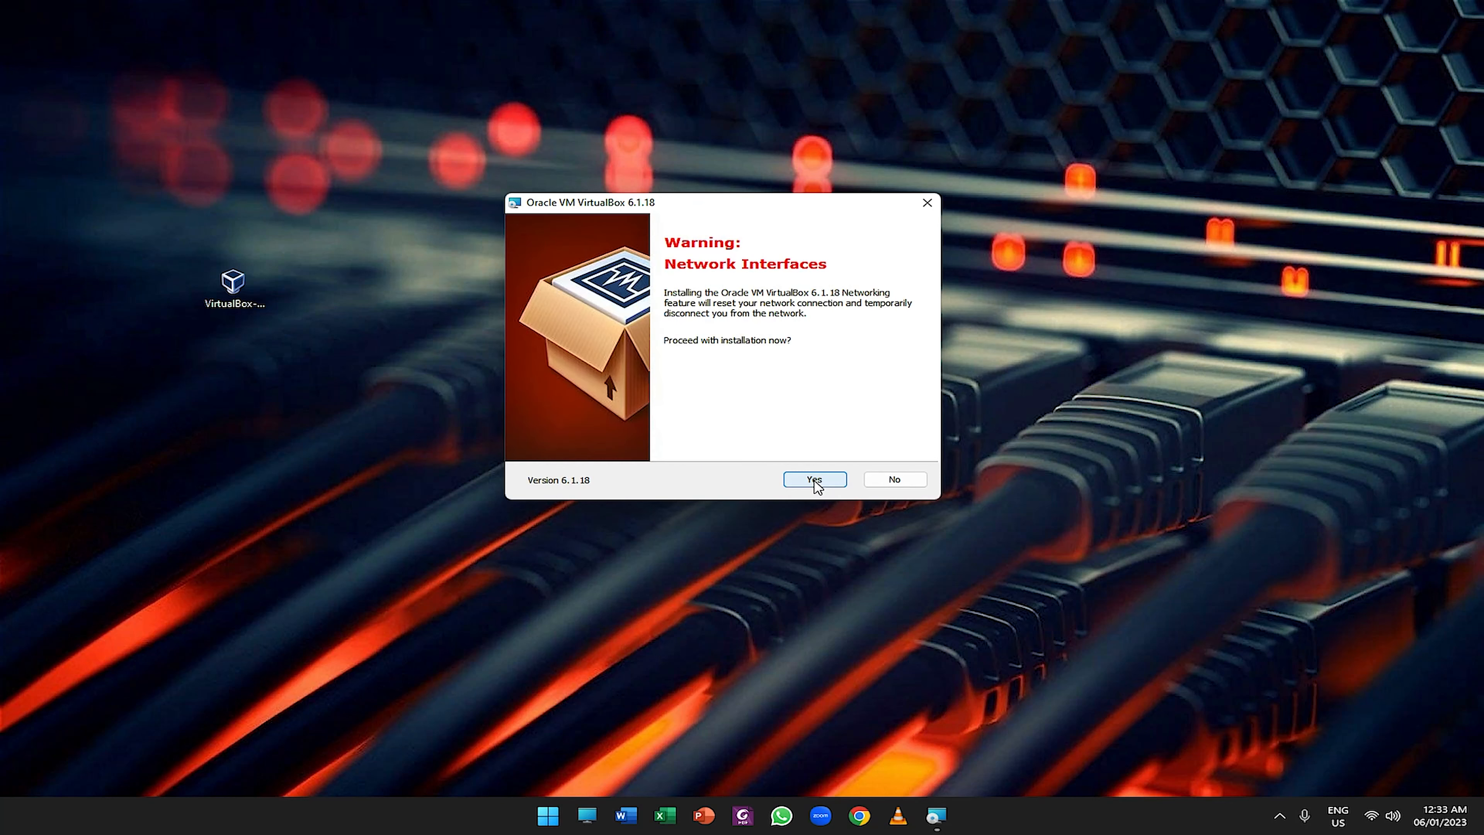
click(814, 479)
click(814, 479)
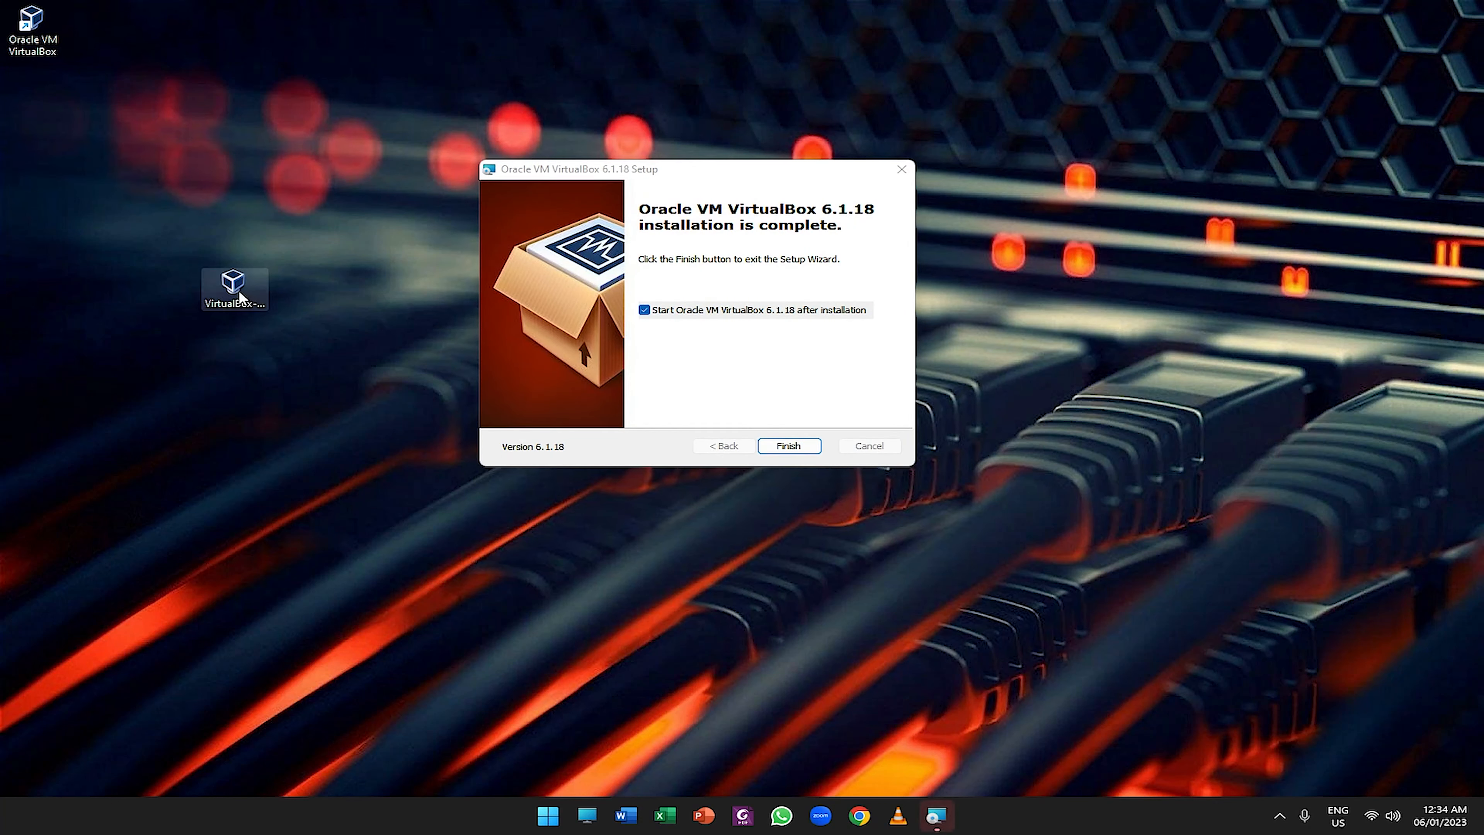
Move the installer file to the desktop's lower-right corner and finish the setup wizard without starting VirtualBox after installation.
drag(232, 290, 1455, 748)
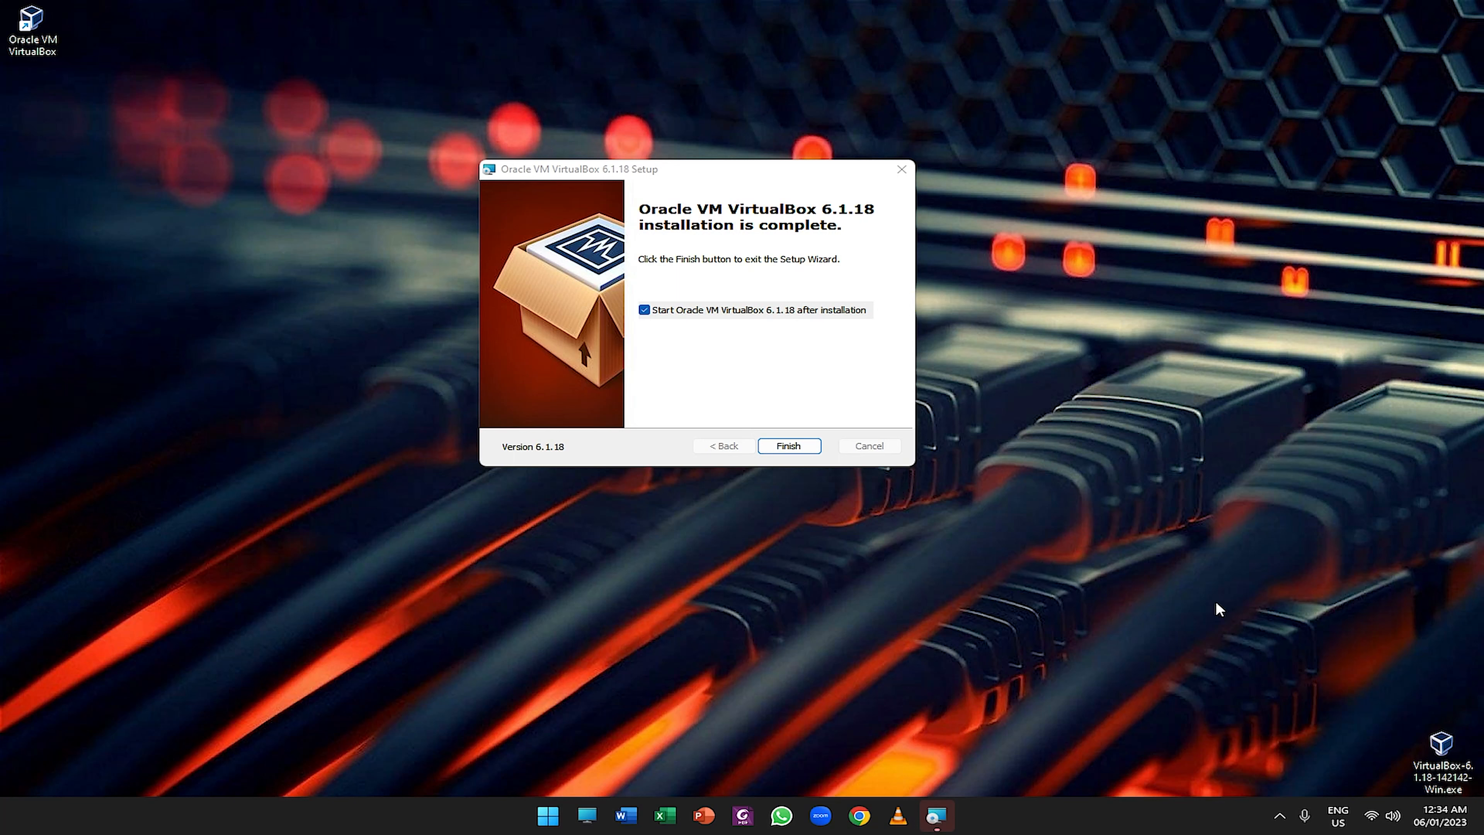
click(699, 311)
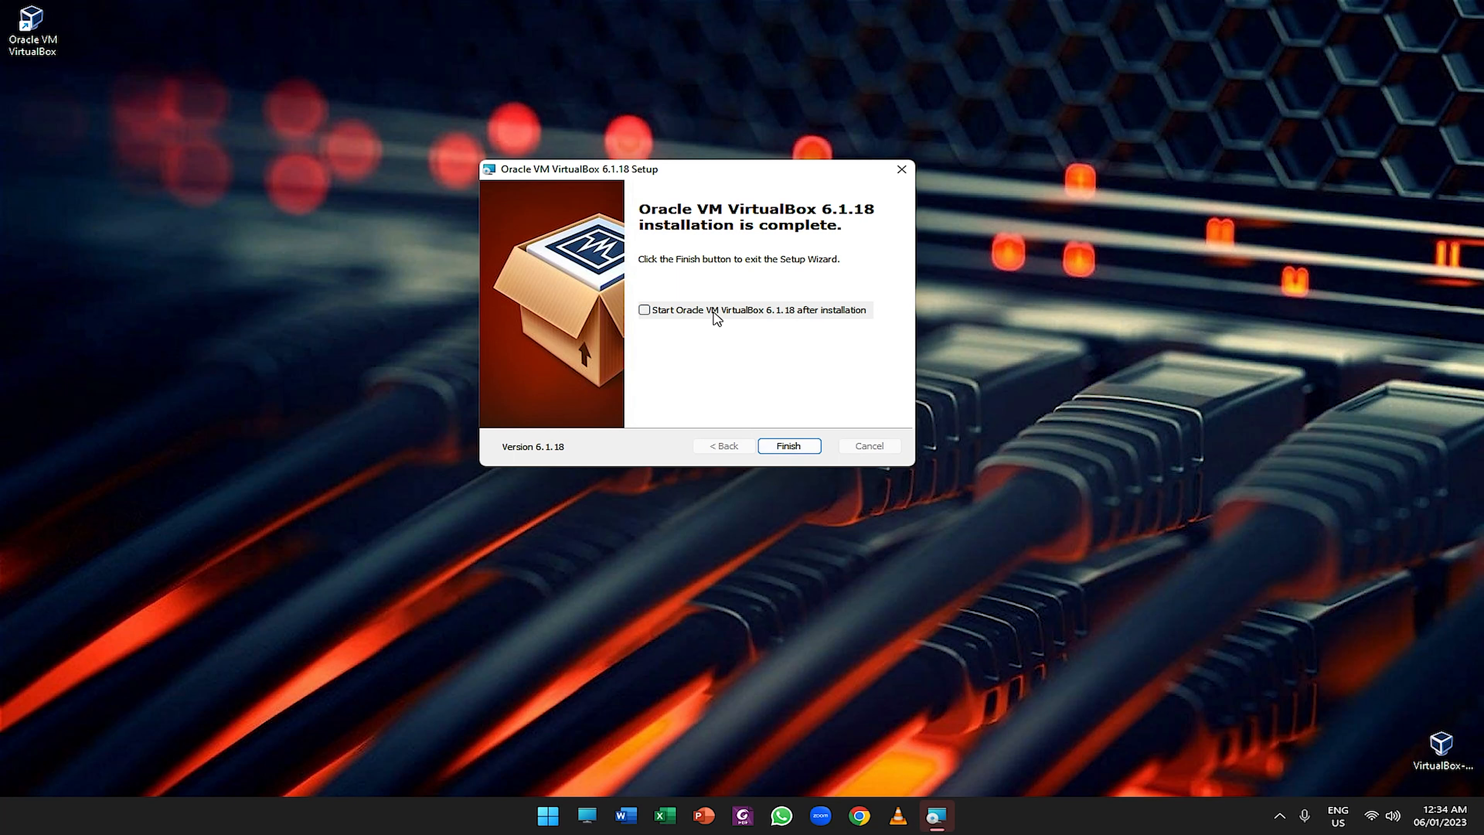
click(789, 446)
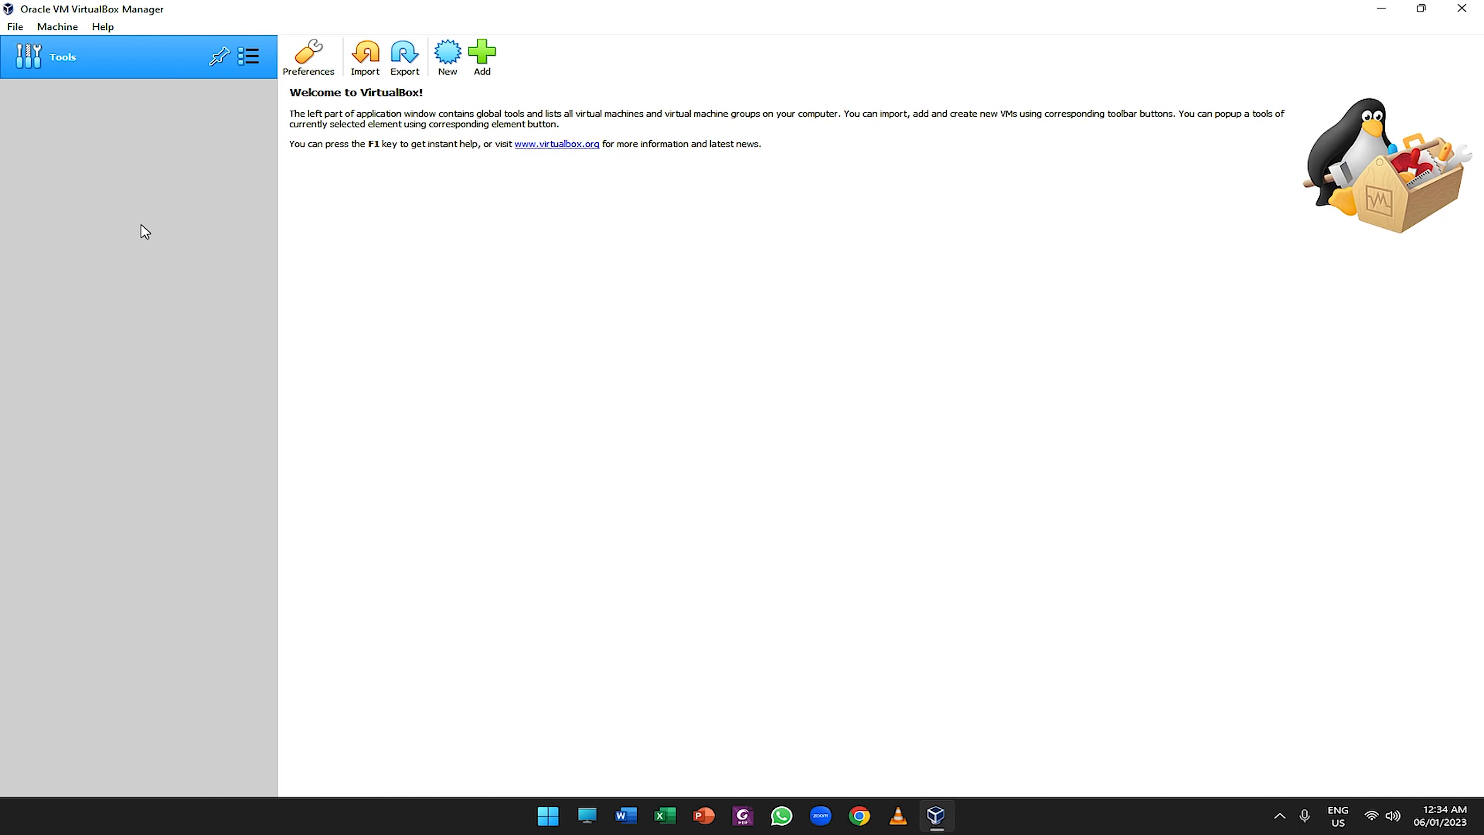
Begin a new virtual machine named Test VM and set its machine folder to G:\Workspace\LAB\Virtual Machines\Vbox.
click(447, 56)
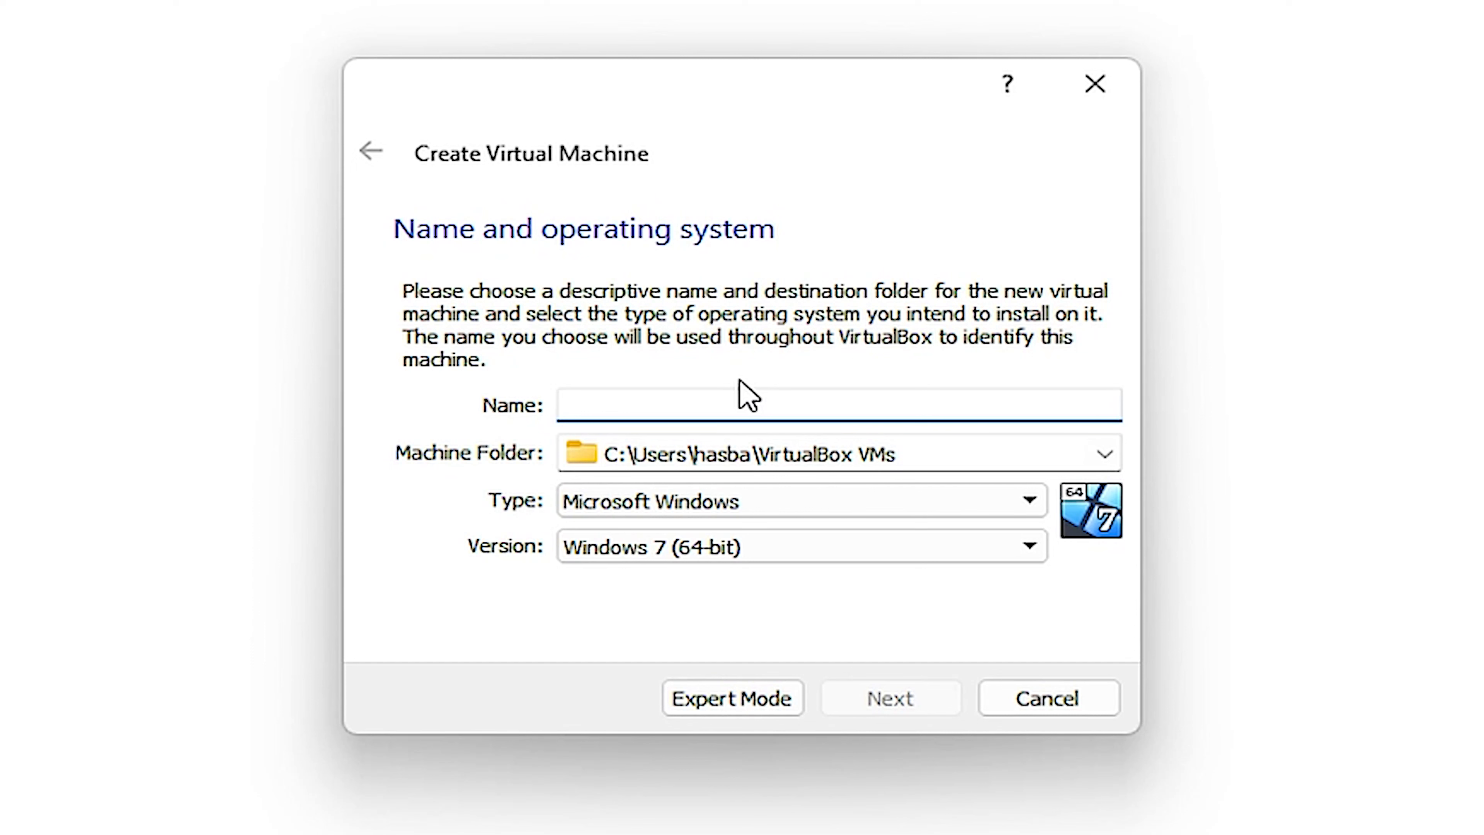
text(Test VM)
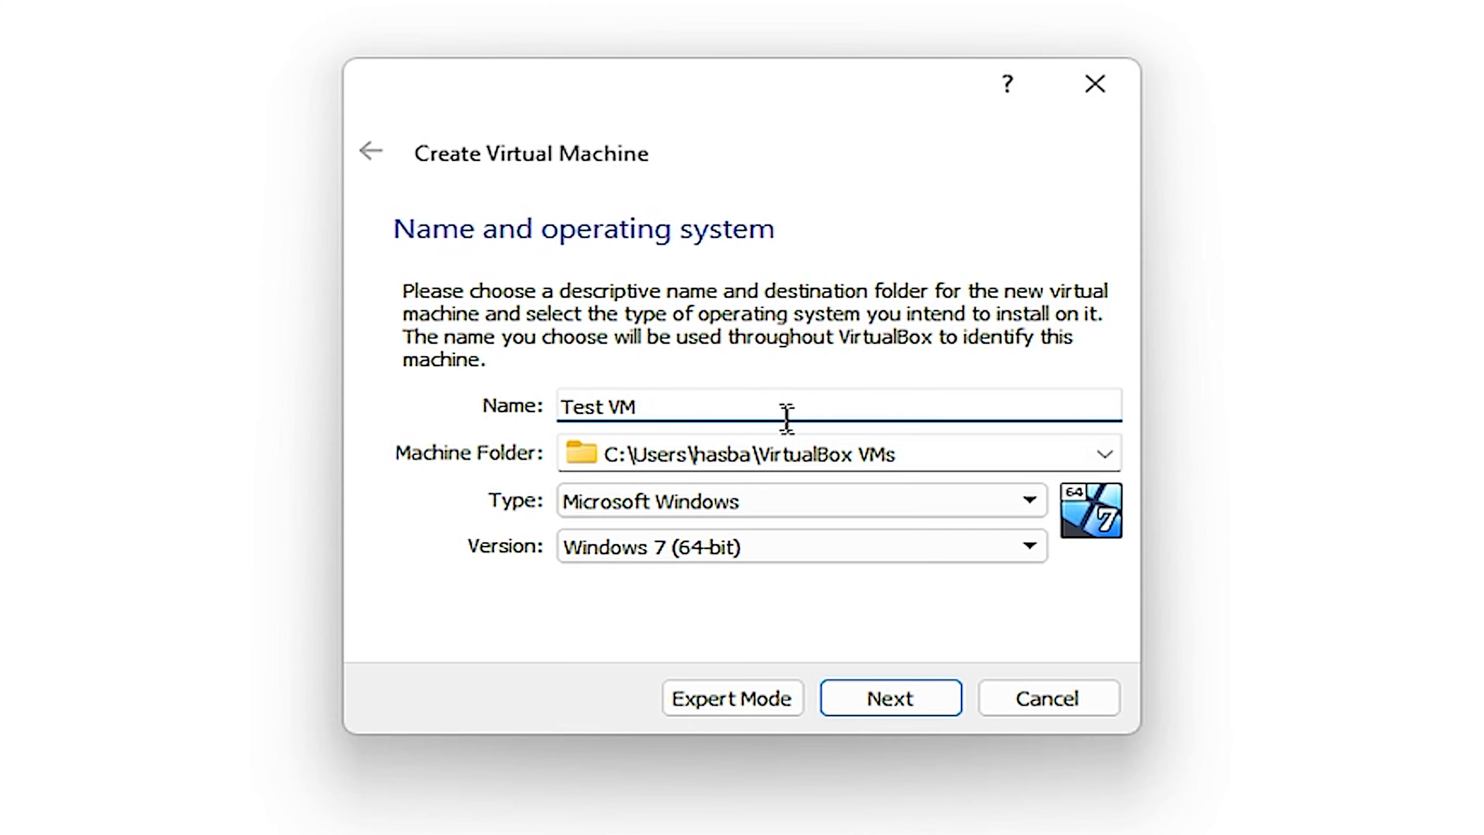
click(859, 454)
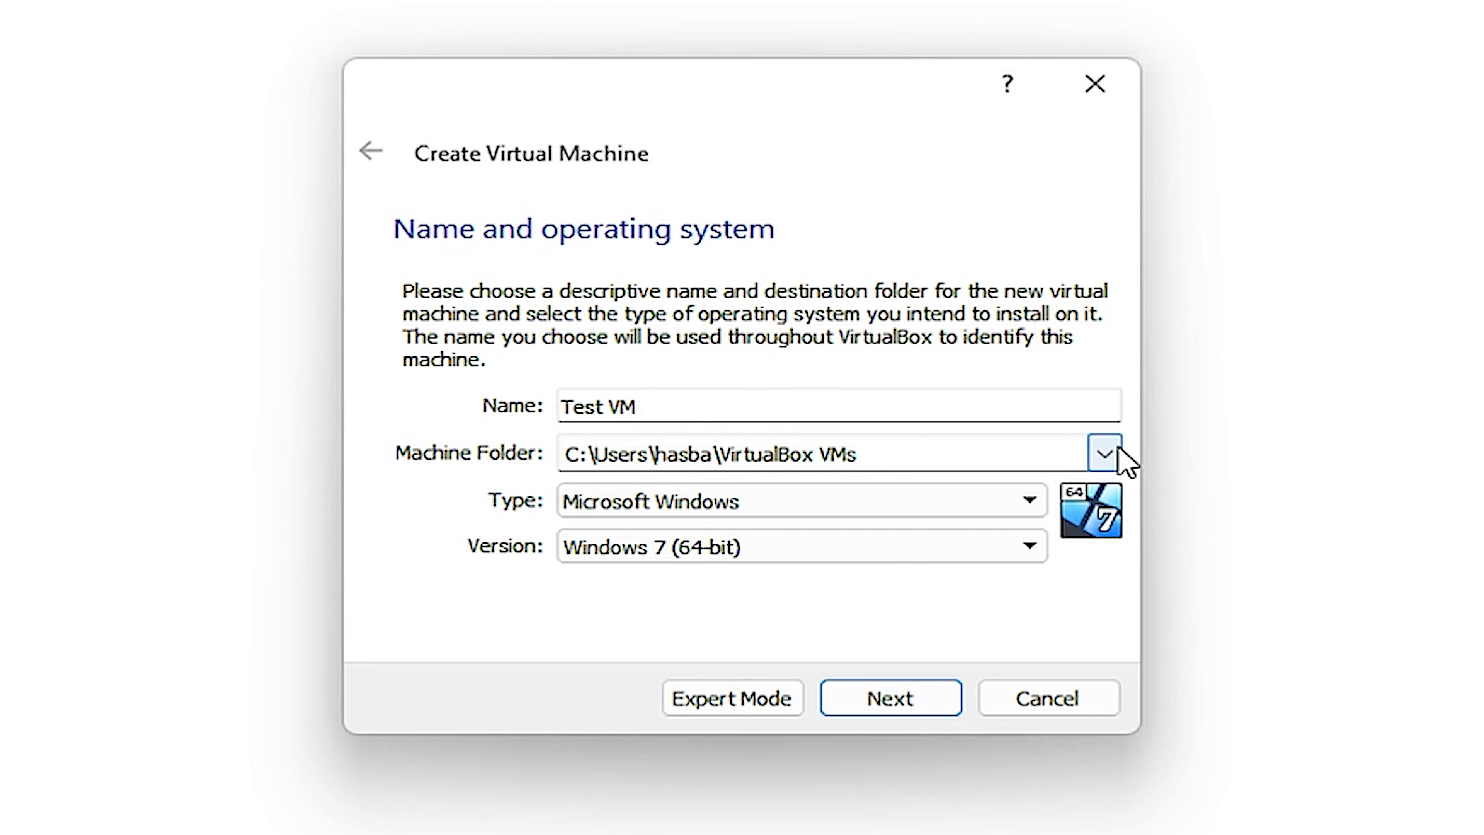
click(1103, 453)
click(888, 516)
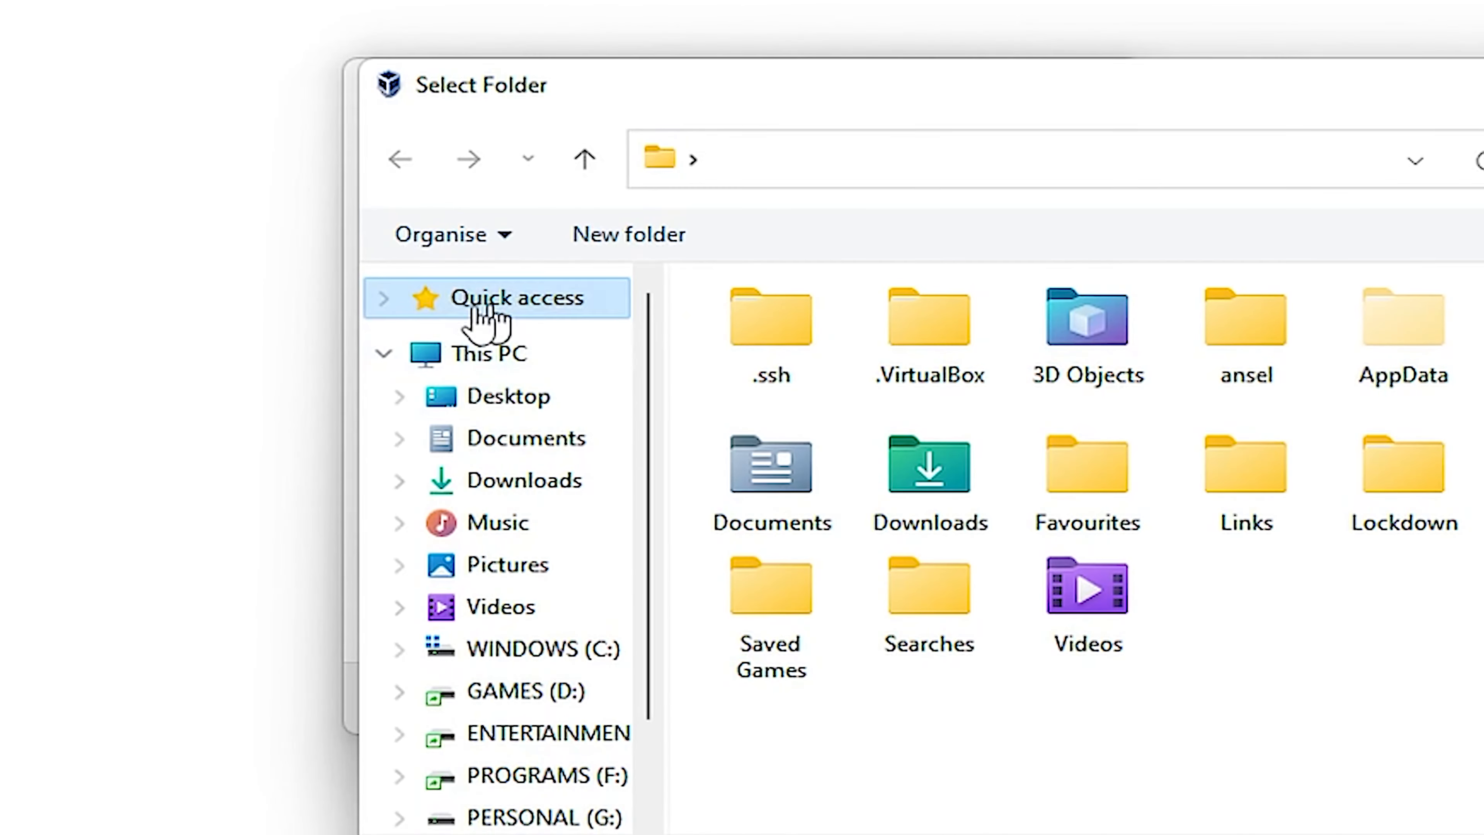
scroll(540, 596, down, 2)
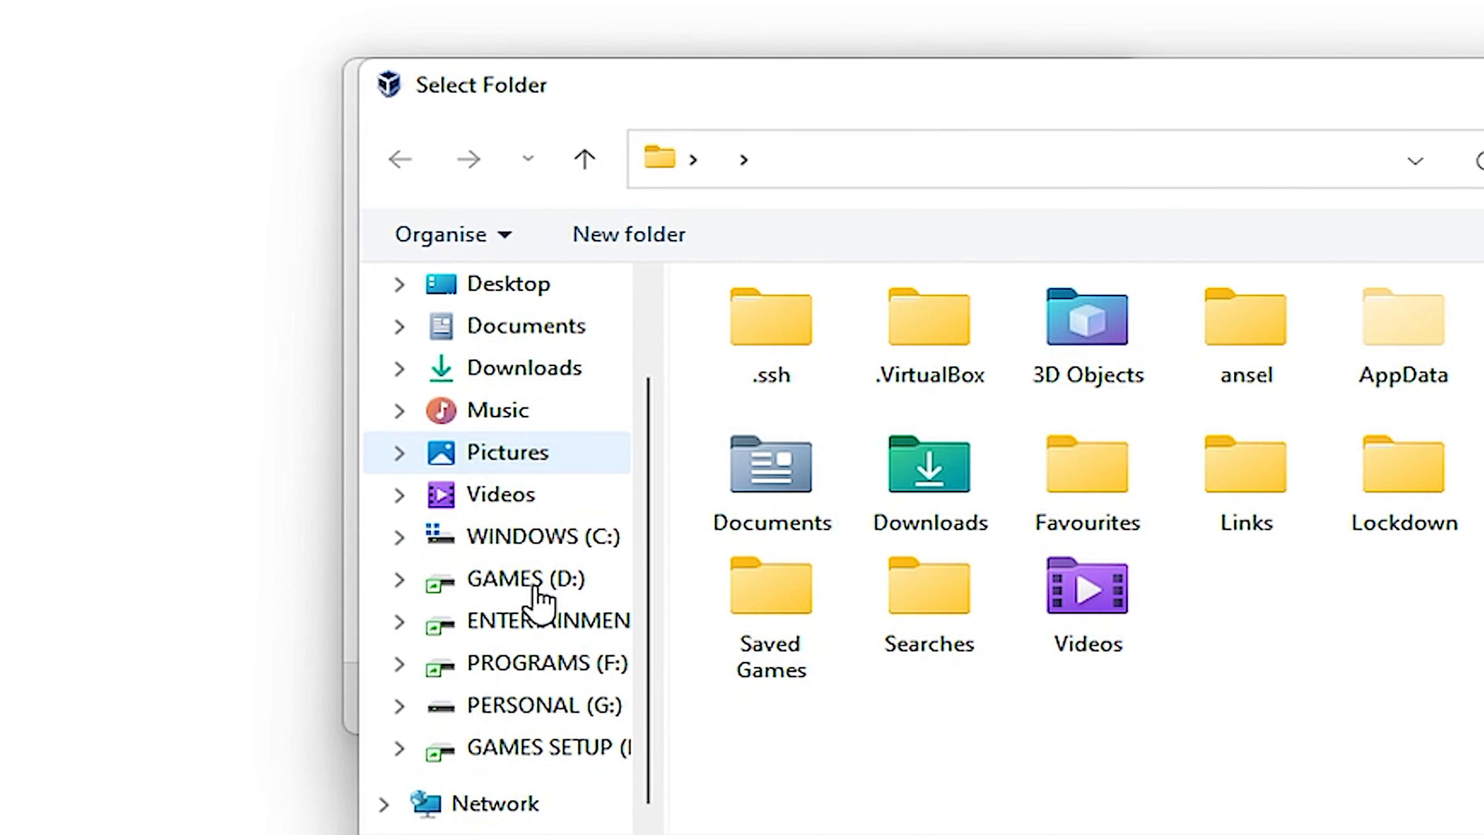
click(549, 710)
double_click(911, 422)
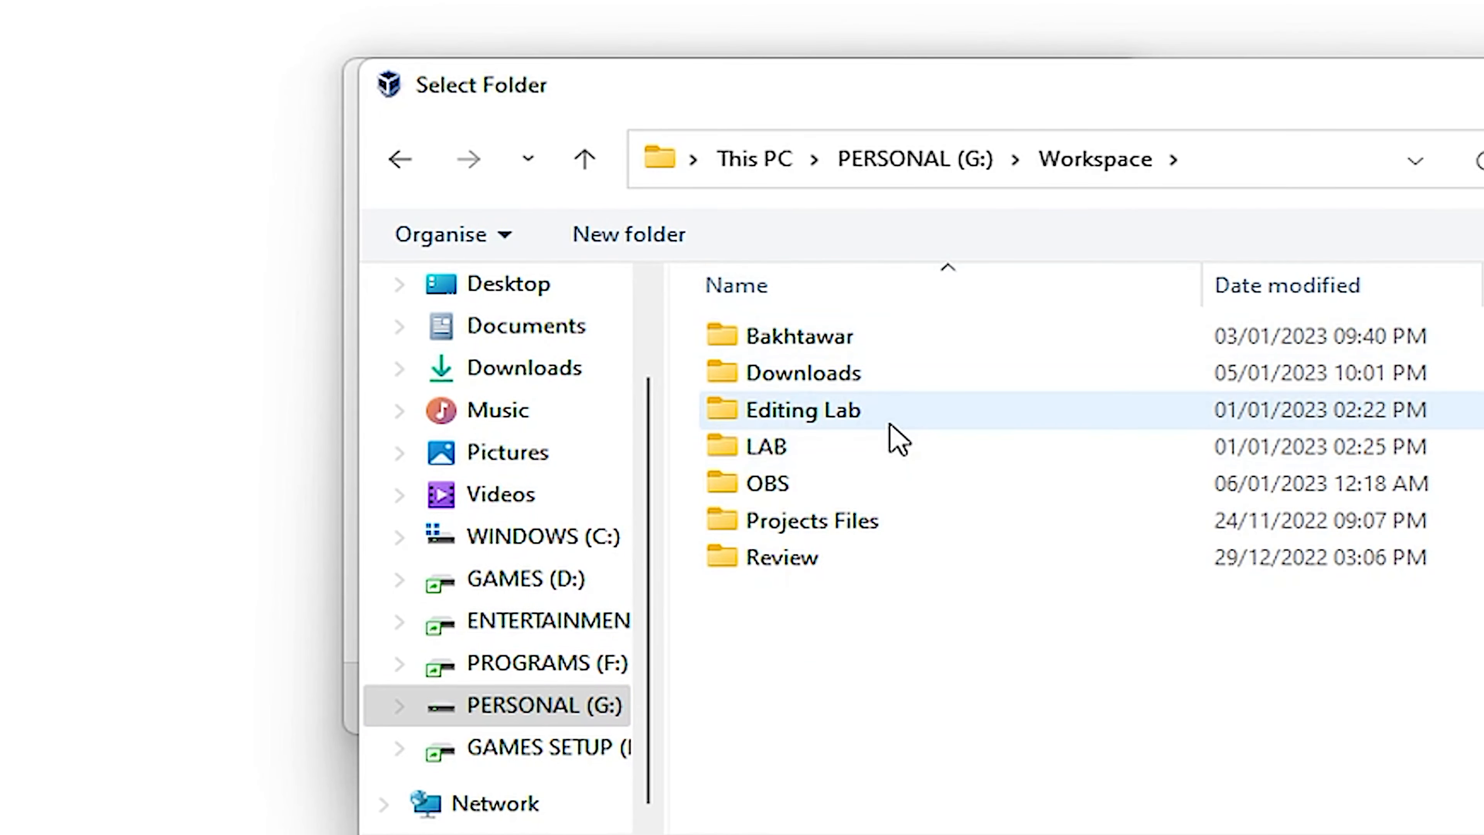
double_click(870, 449)
double_click(868, 483)
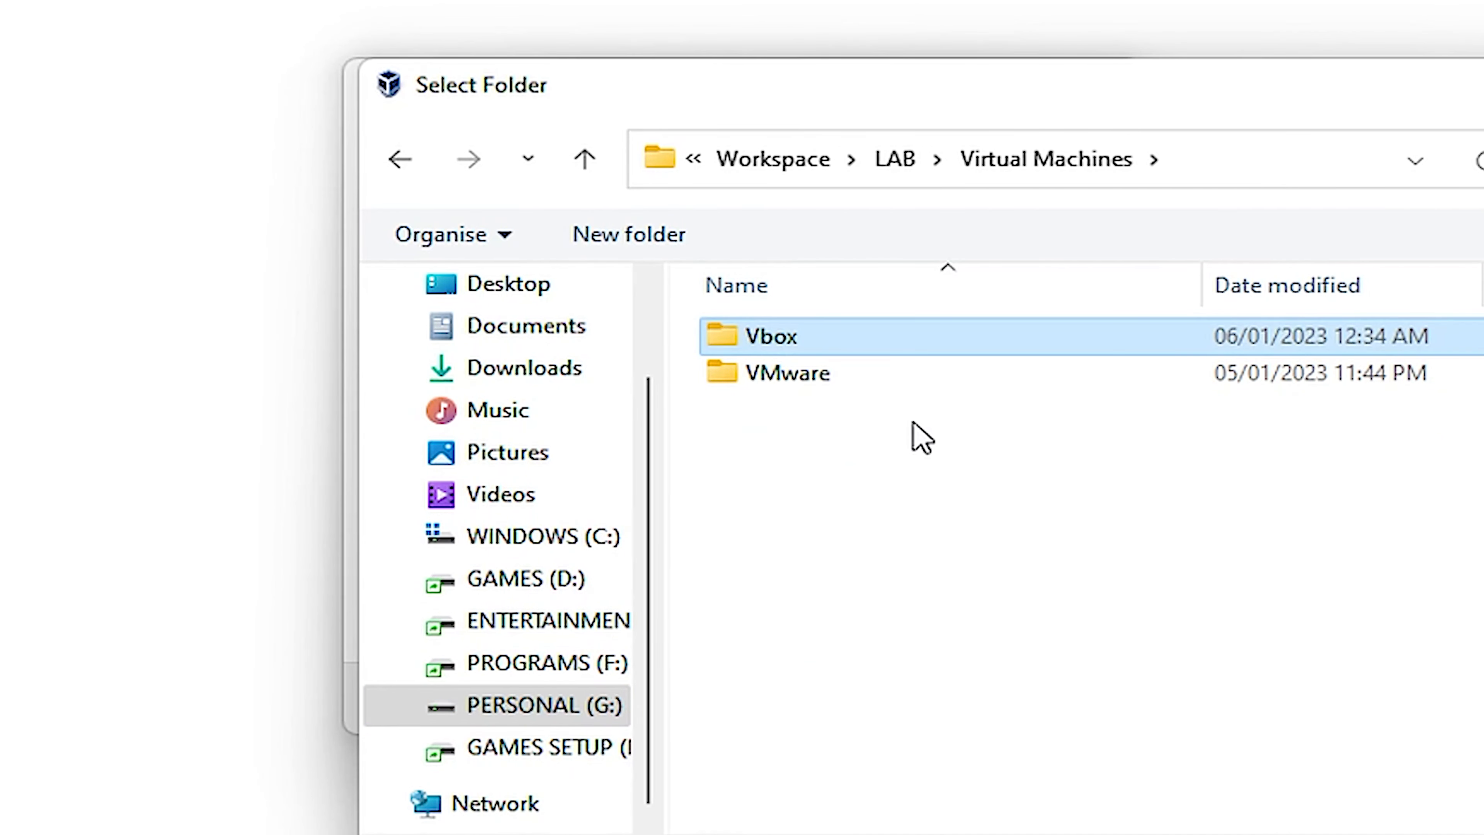
double_click(900, 336)
click(1478, 830)
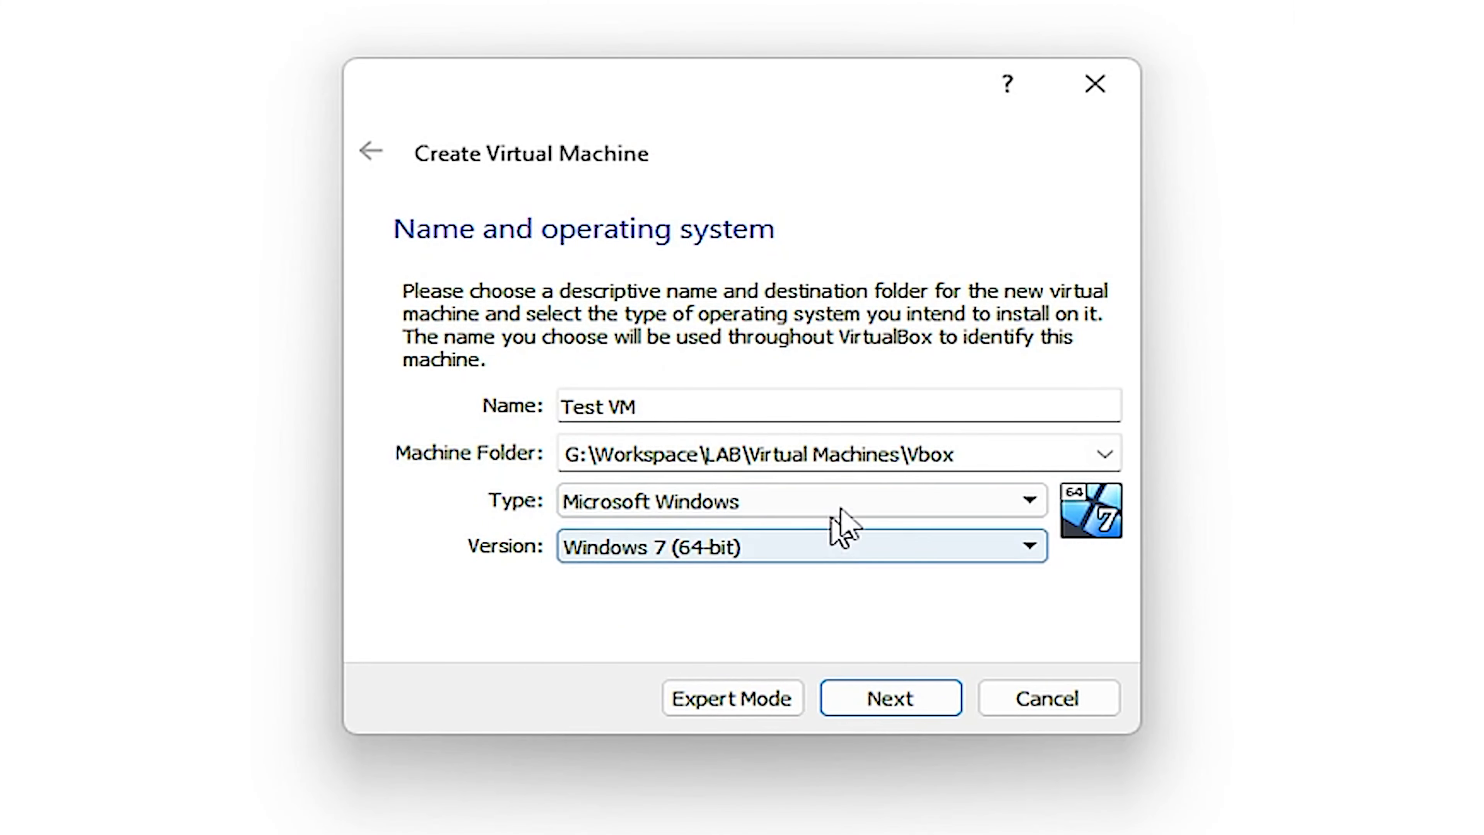
Set the operating system type to Linux and the version to Ubuntu (64-bit), and continue to the memory size.
click(815, 513)
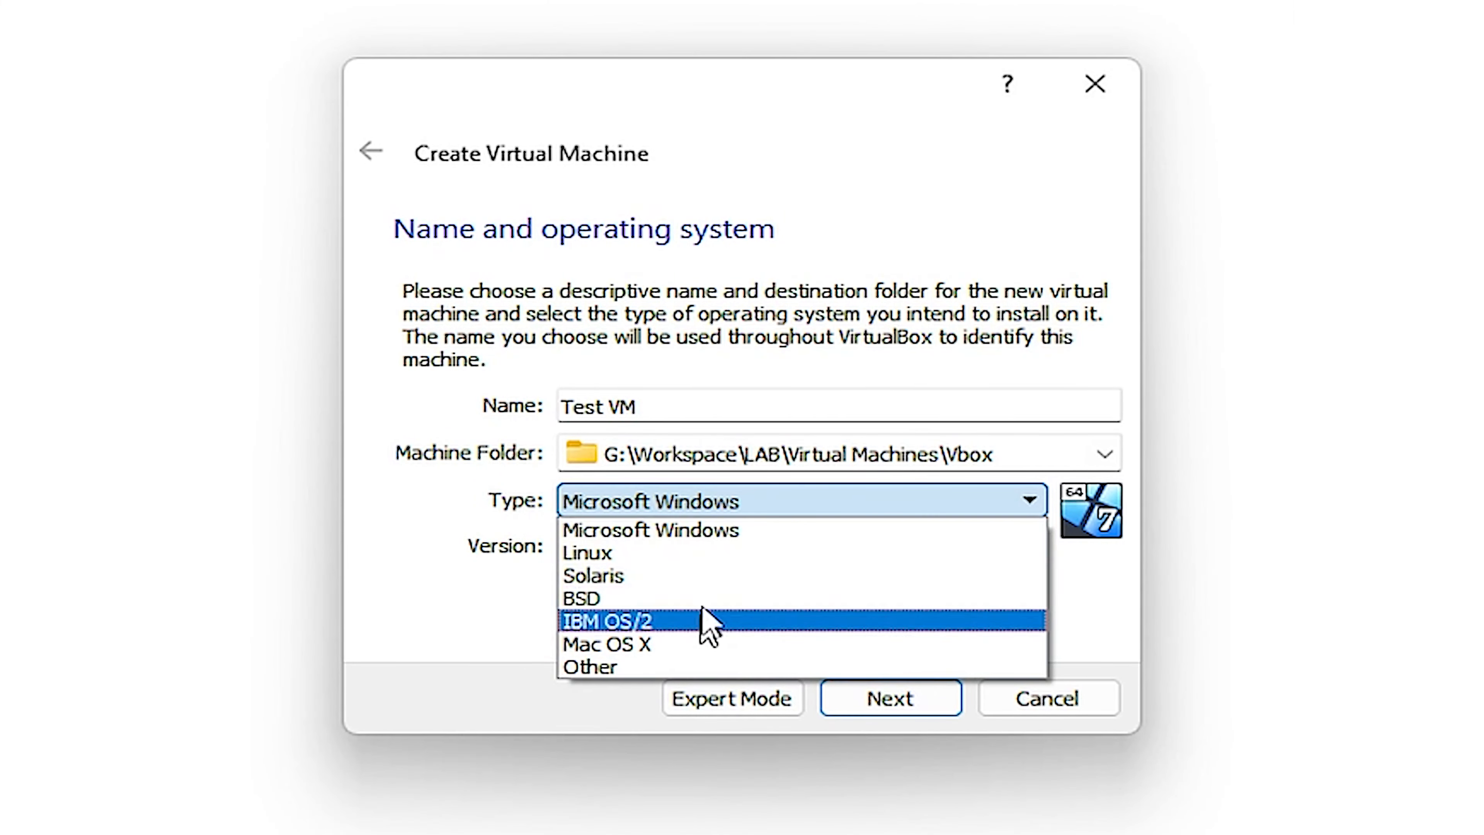
click(714, 553)
click(724, 545)
scroll(759, 699, down, 4)
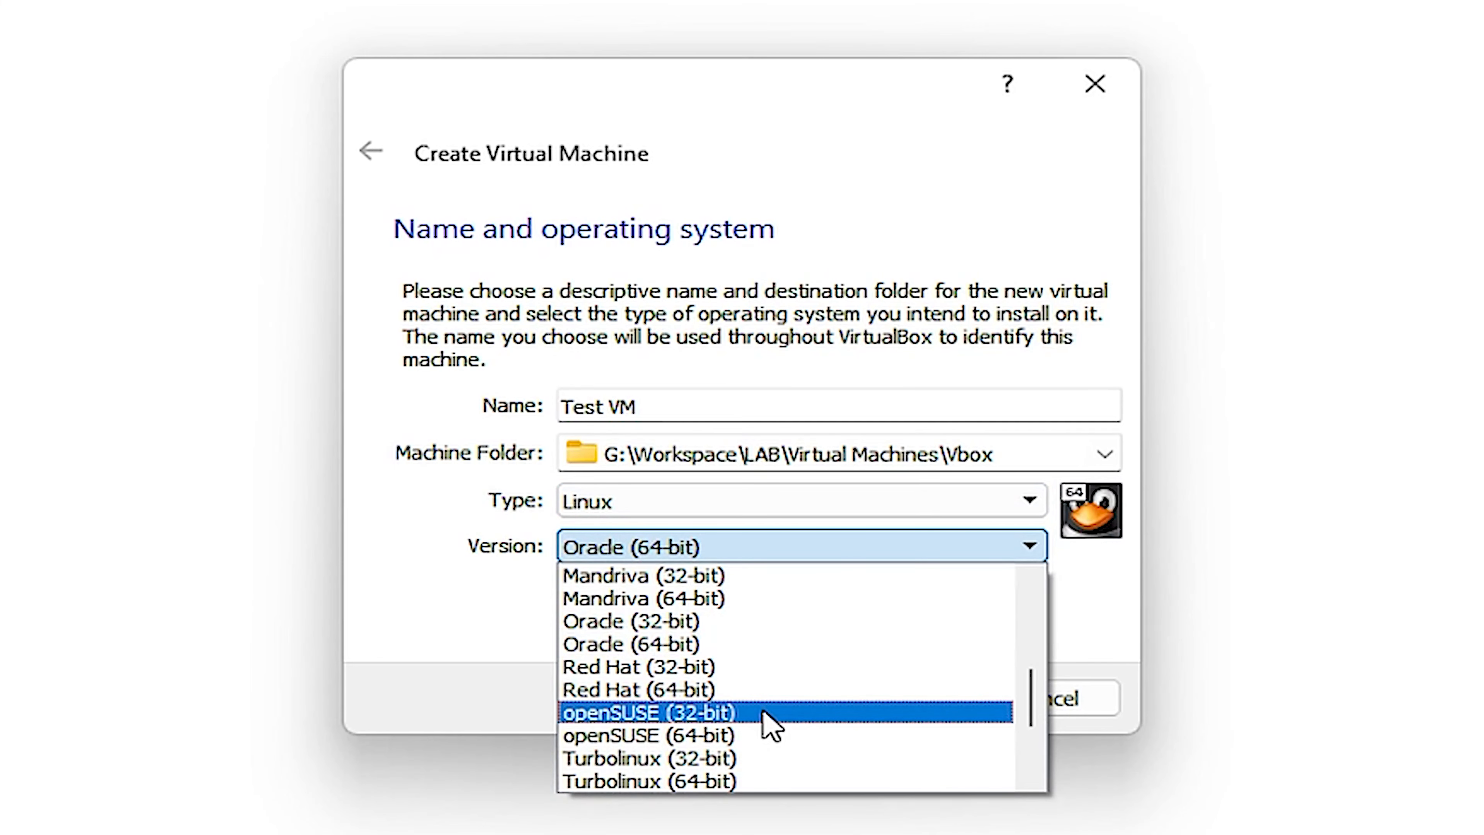
scroll(771, 728, up, 6)
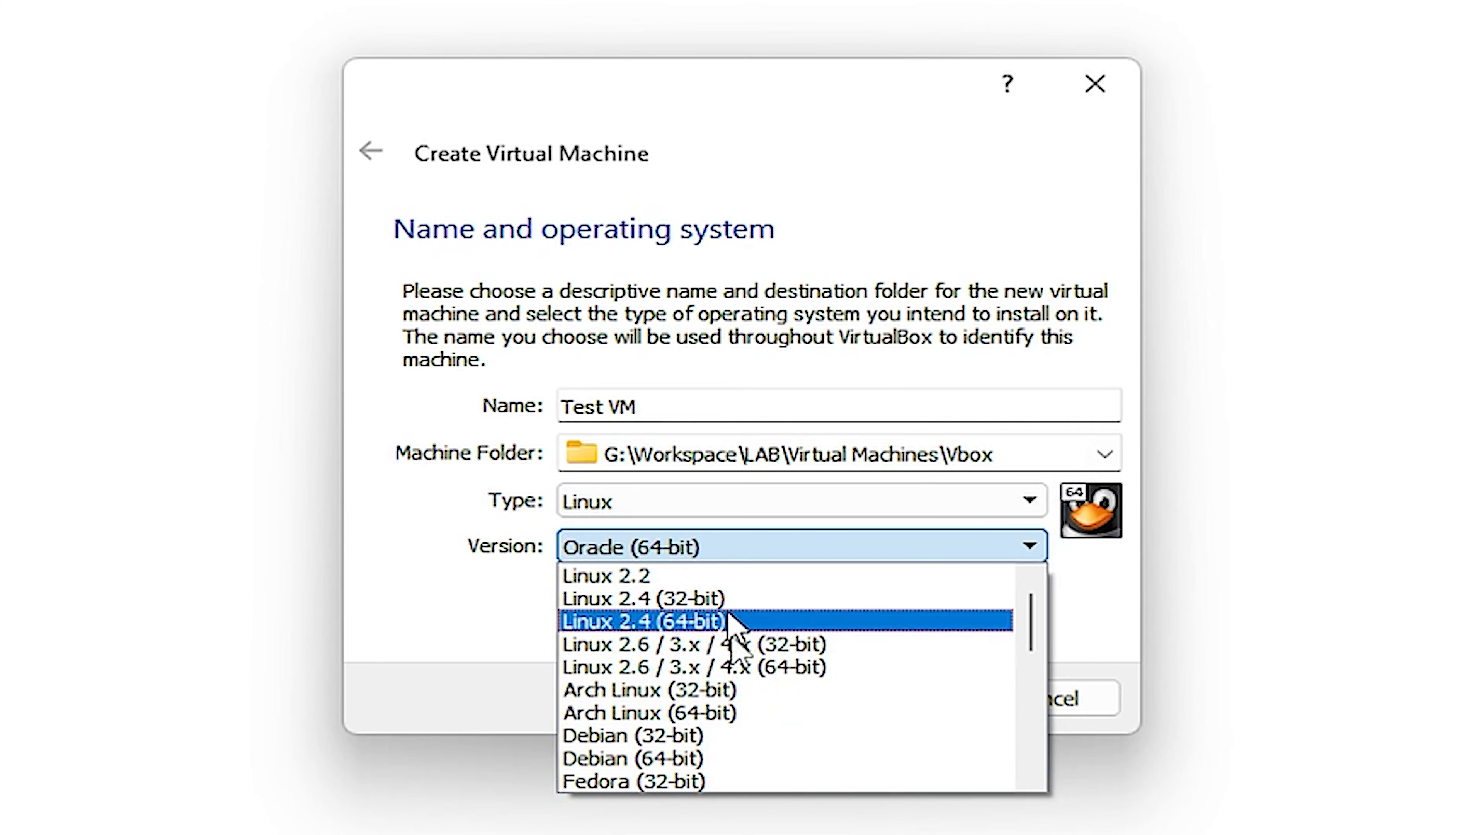
scroll(745, 643, down, 2)
scroll(727, 713, down, 4)
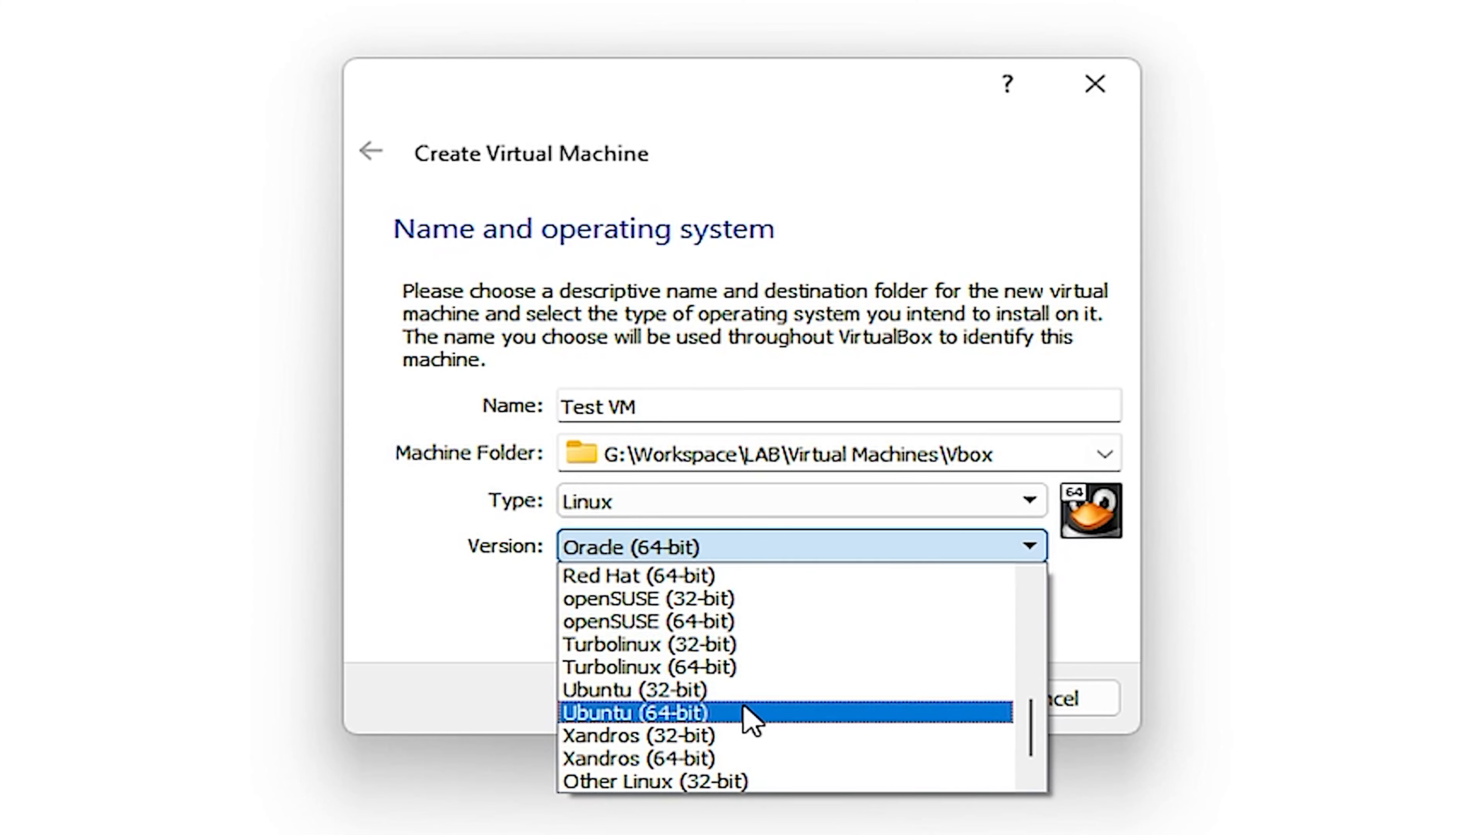
click(751, 713)
click(950, 699)
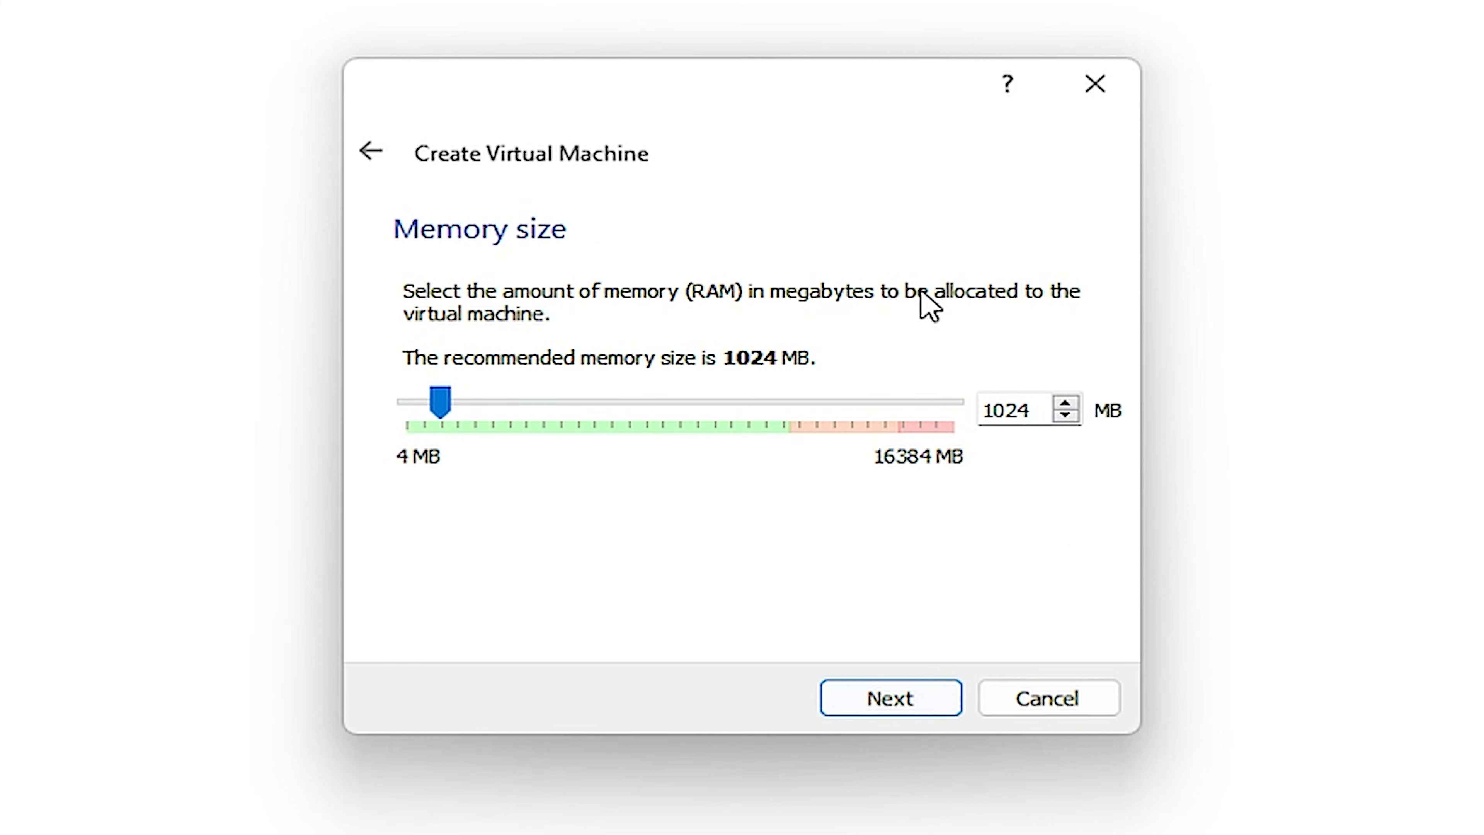
Set the virtual machine's memory size to 4096 MB and continue to the hard disk options.
drag(1041, 421, 983, 431)
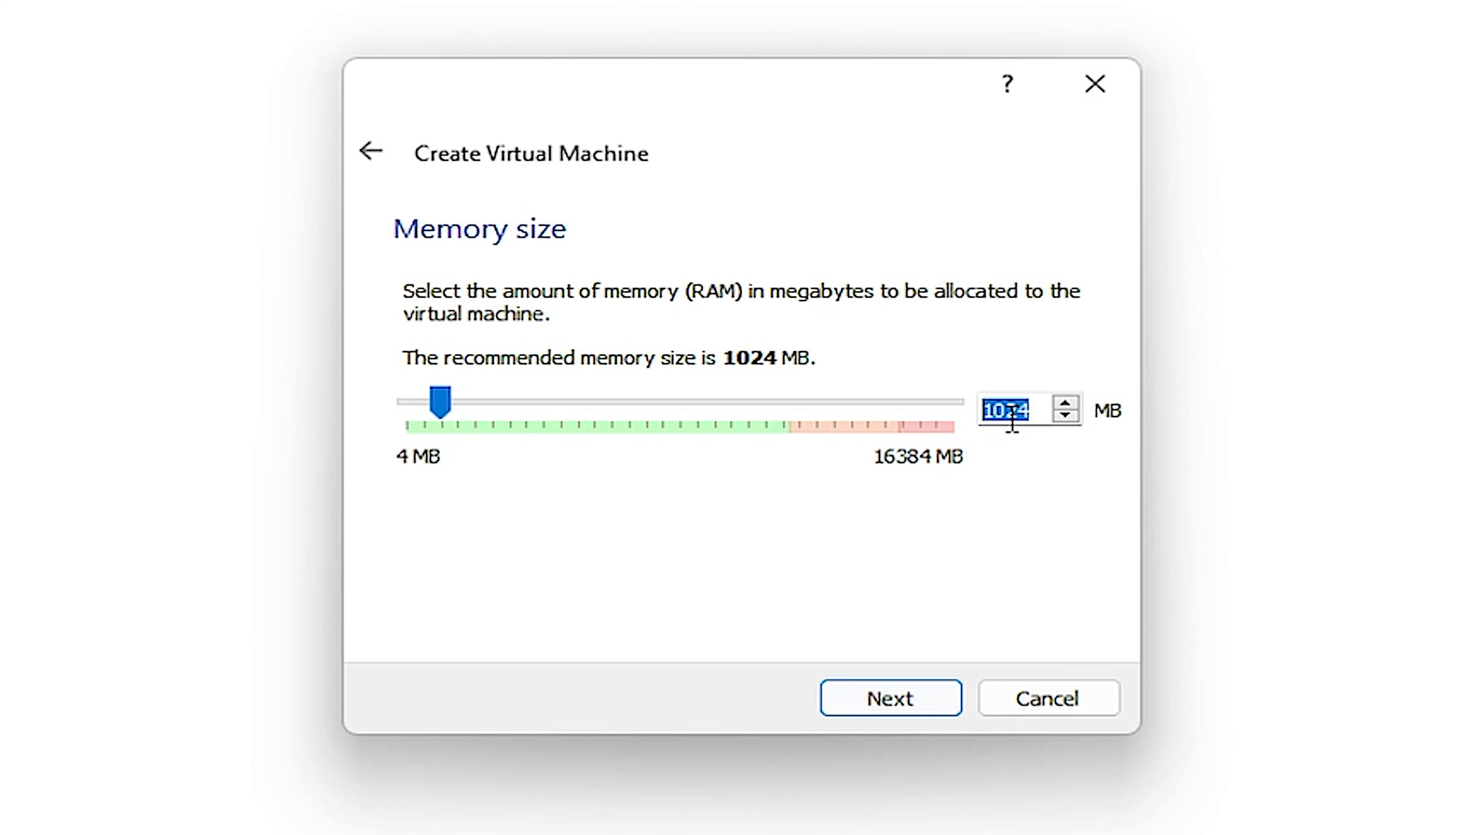
click(999, 411)
drag(1039, 412, 698, 408)
text(4096)
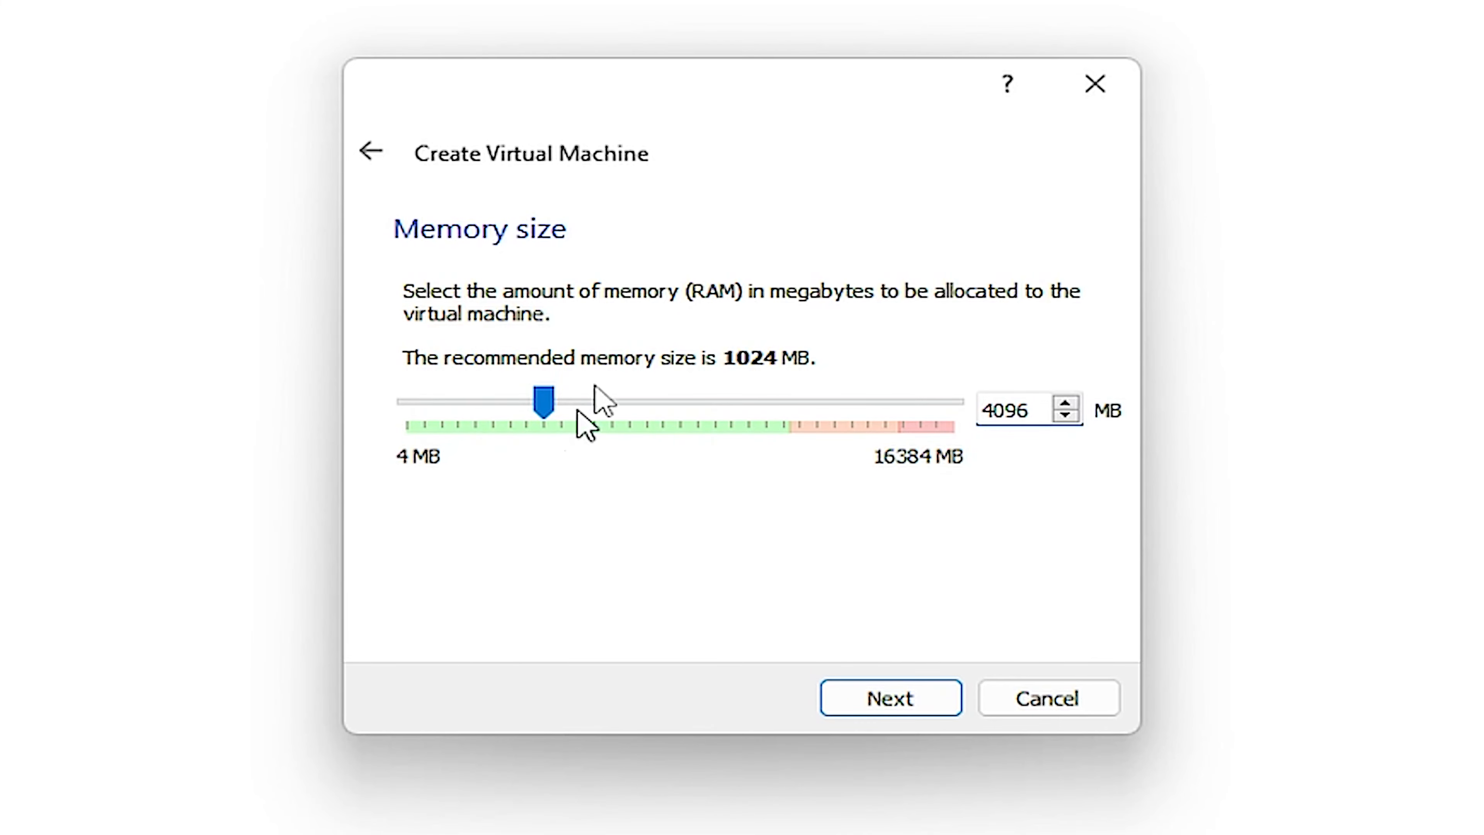
click(934, 699)
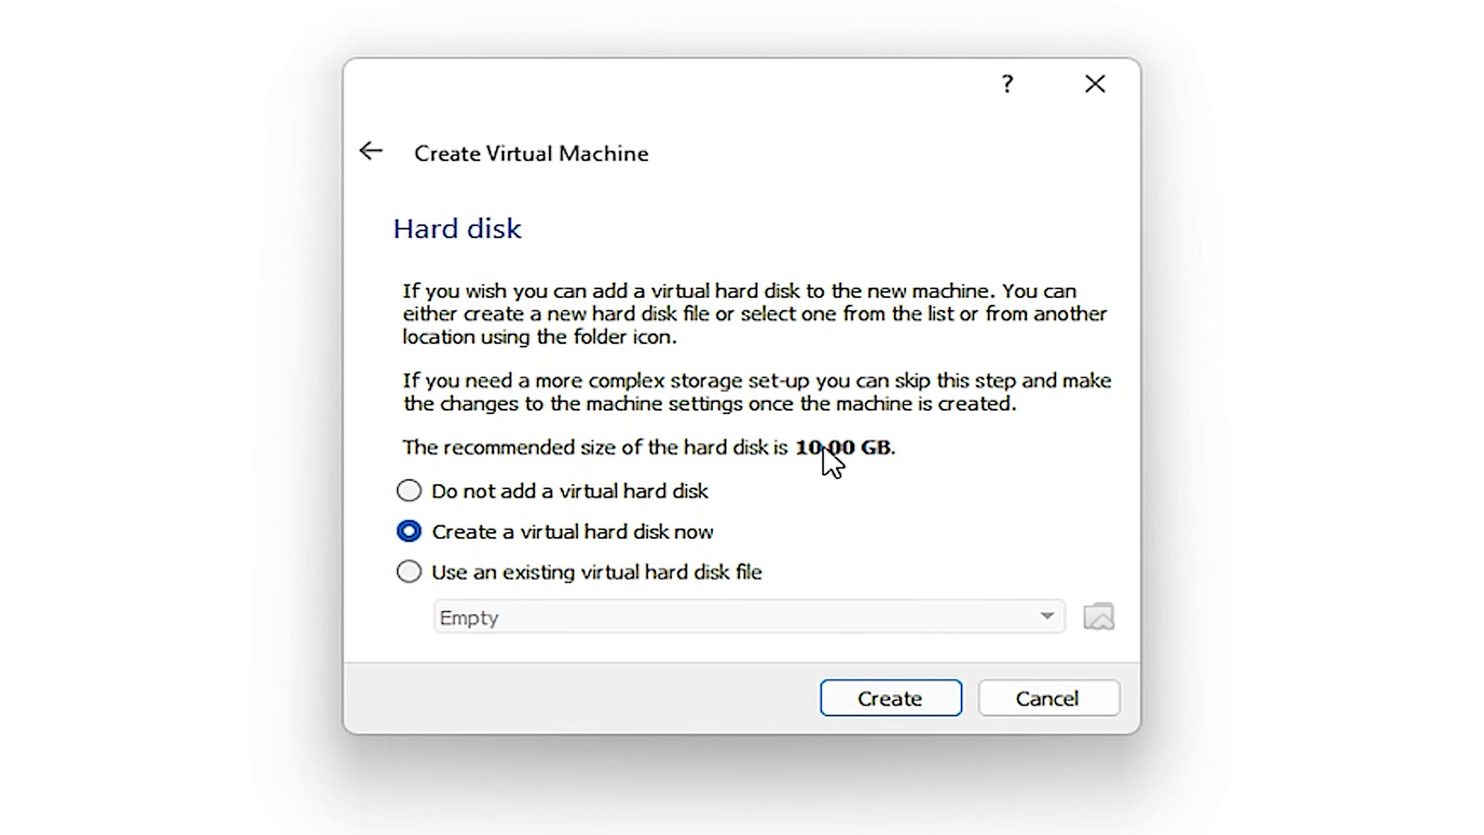
Create a dynamically allocated VDI virtual hard disk, keeping the default file location and the 10.00 GB size.
click(939, 709)
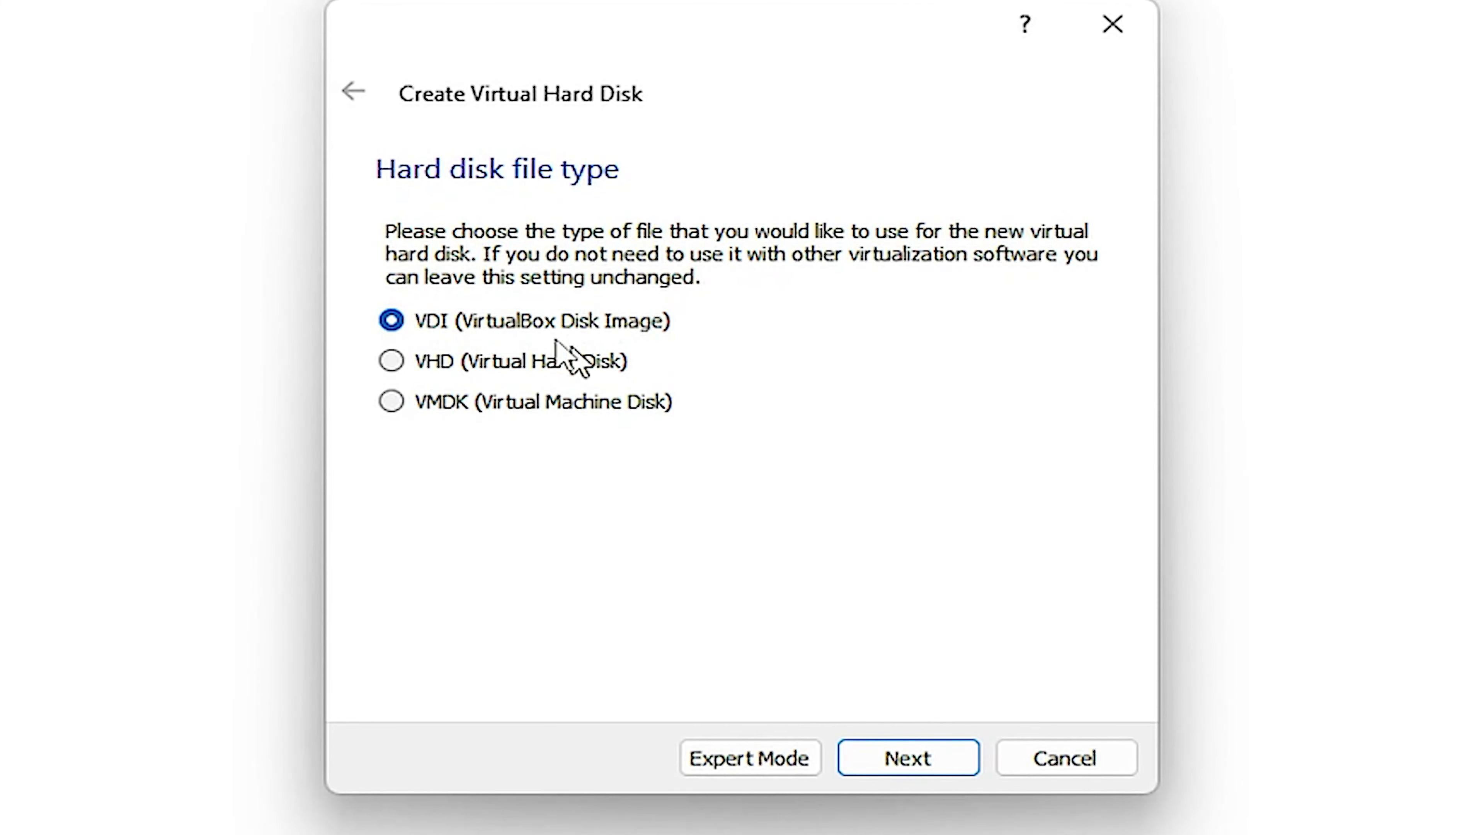
click(932, 765)
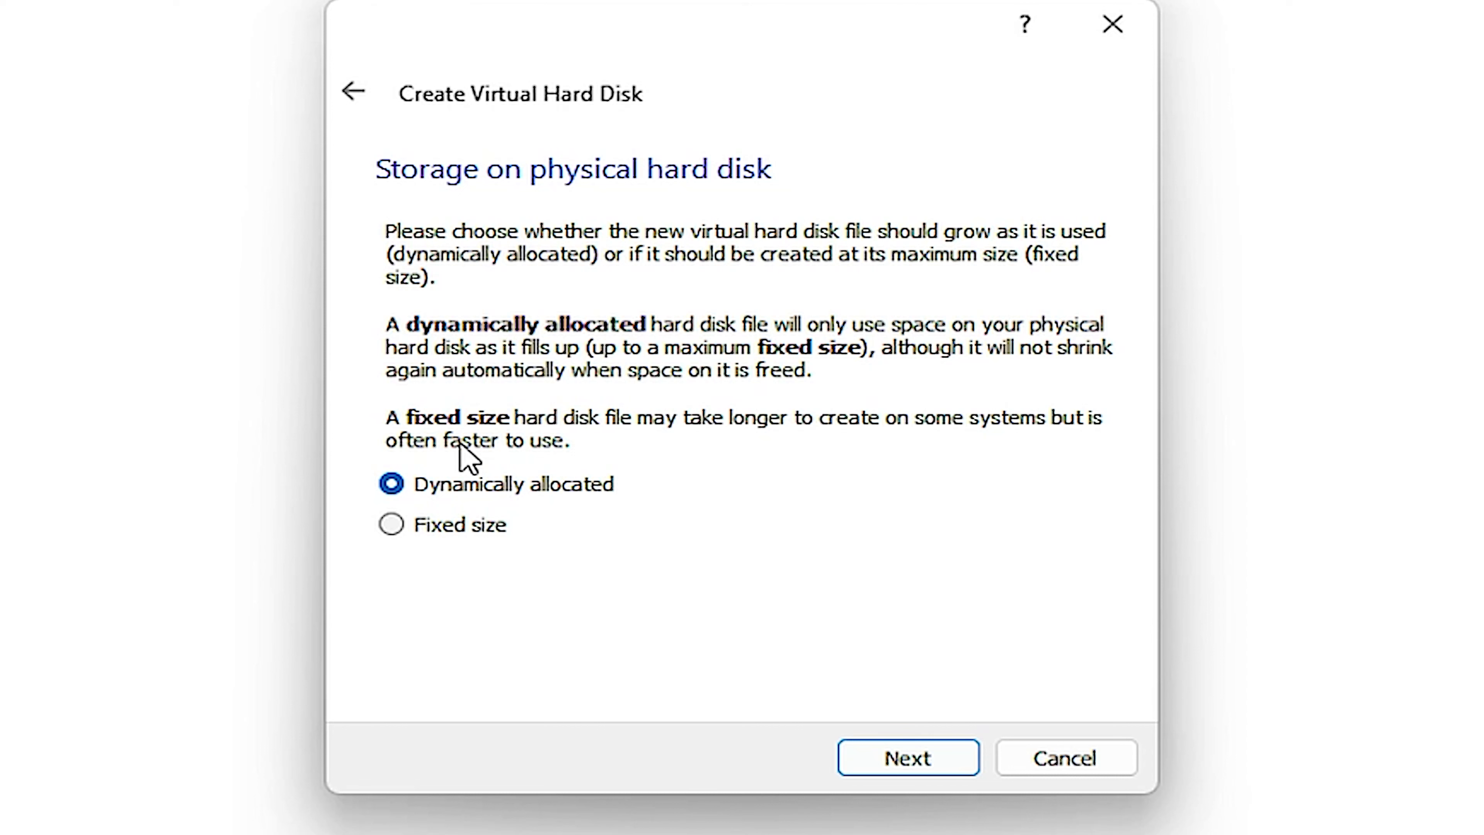
click(933, 767)
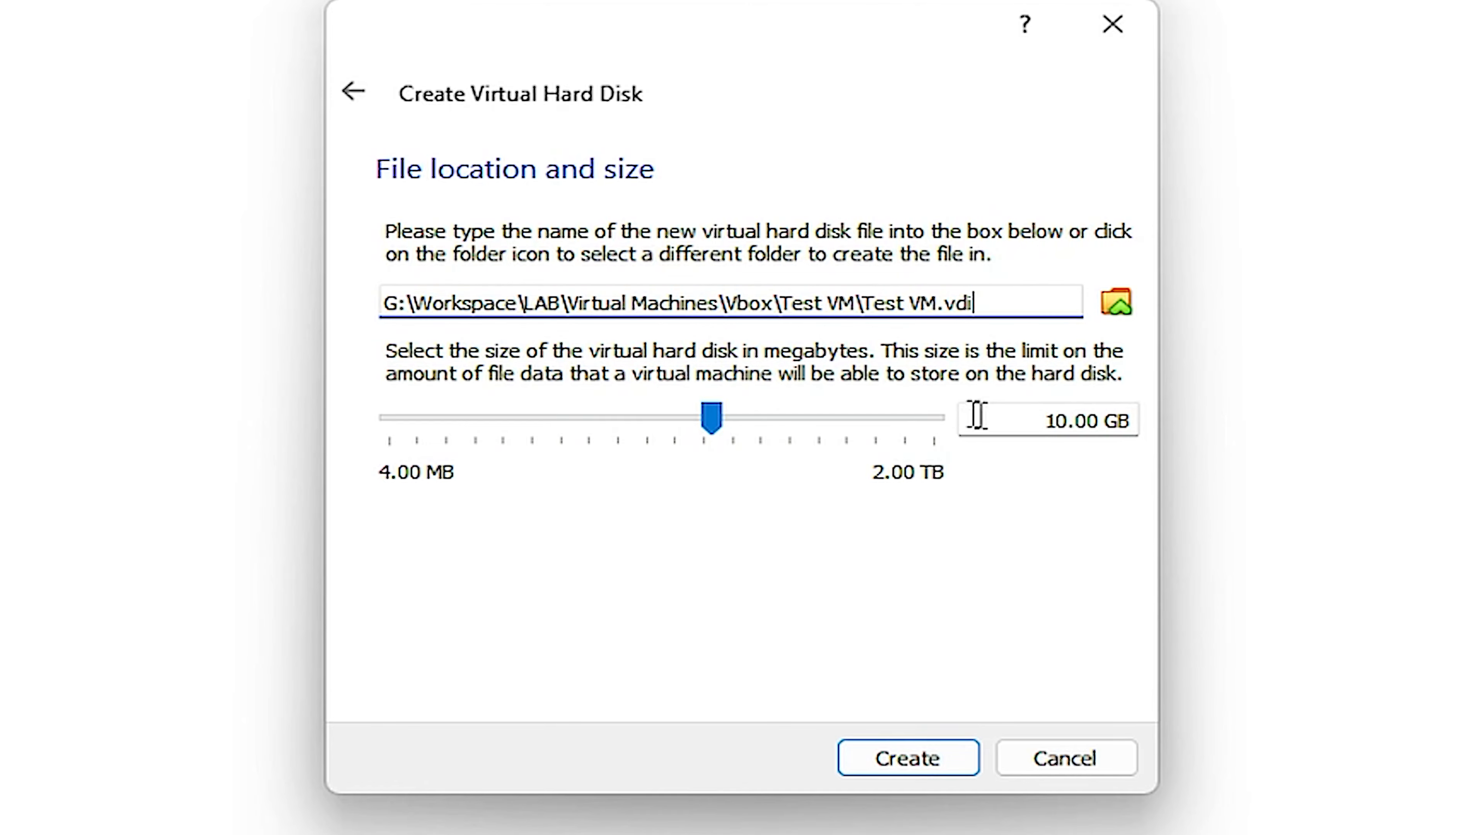
click(883, 767)
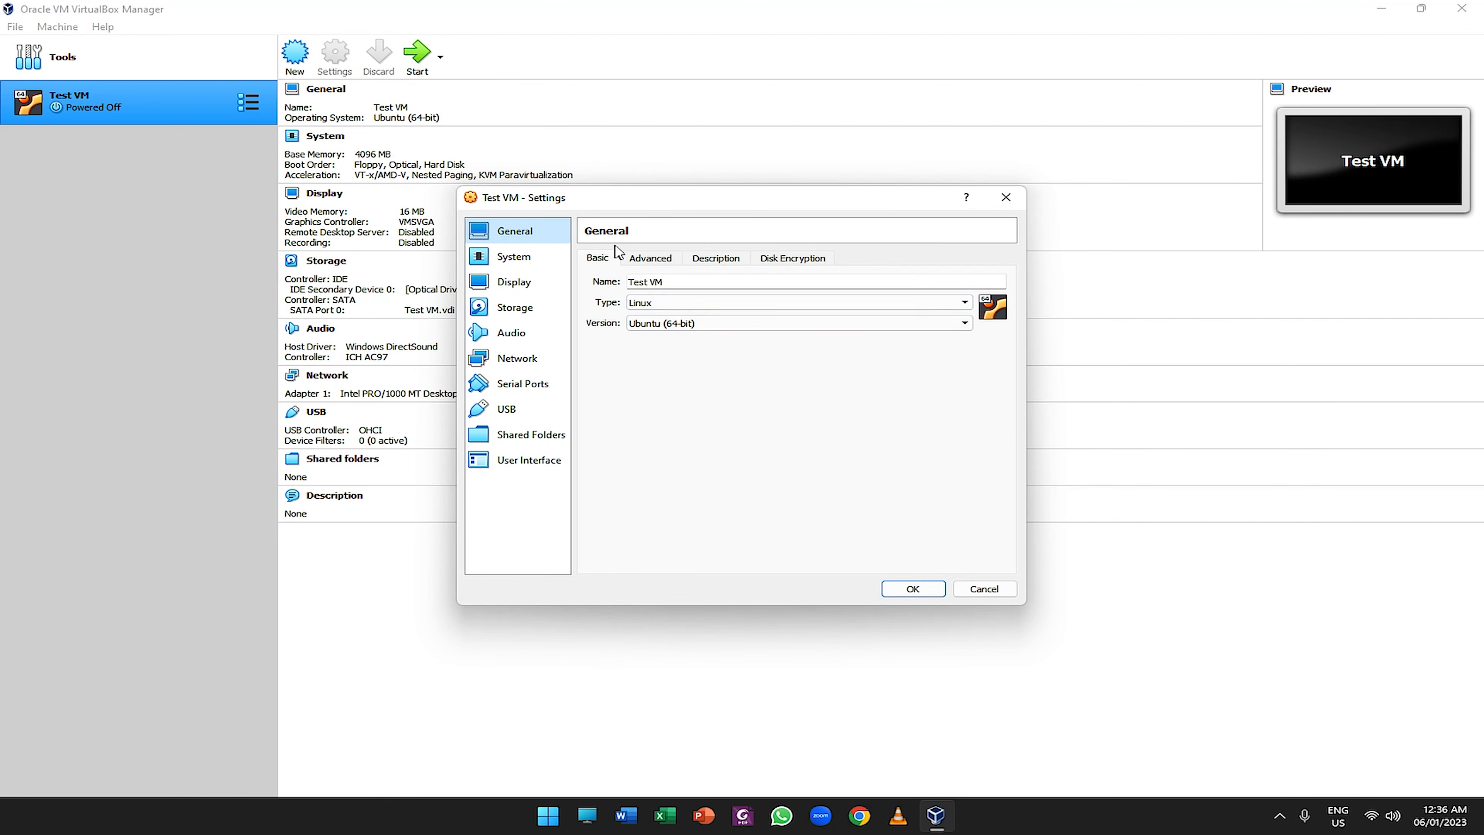
Set both the shared clipboard and drag'n'drop of Test VM to Bidirectional in its advanced general settings.
click(640, 258)
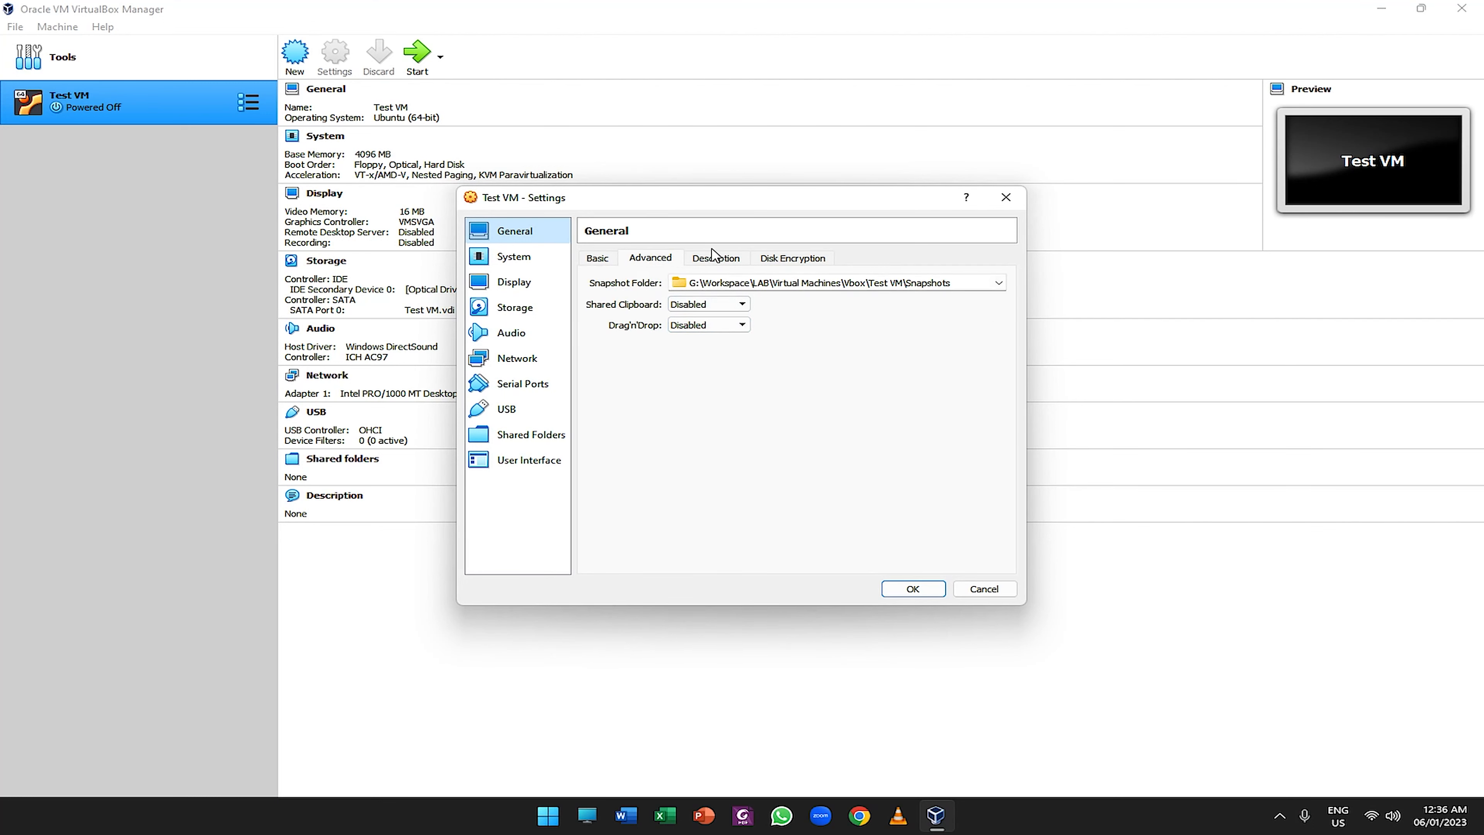
click(713, 304)
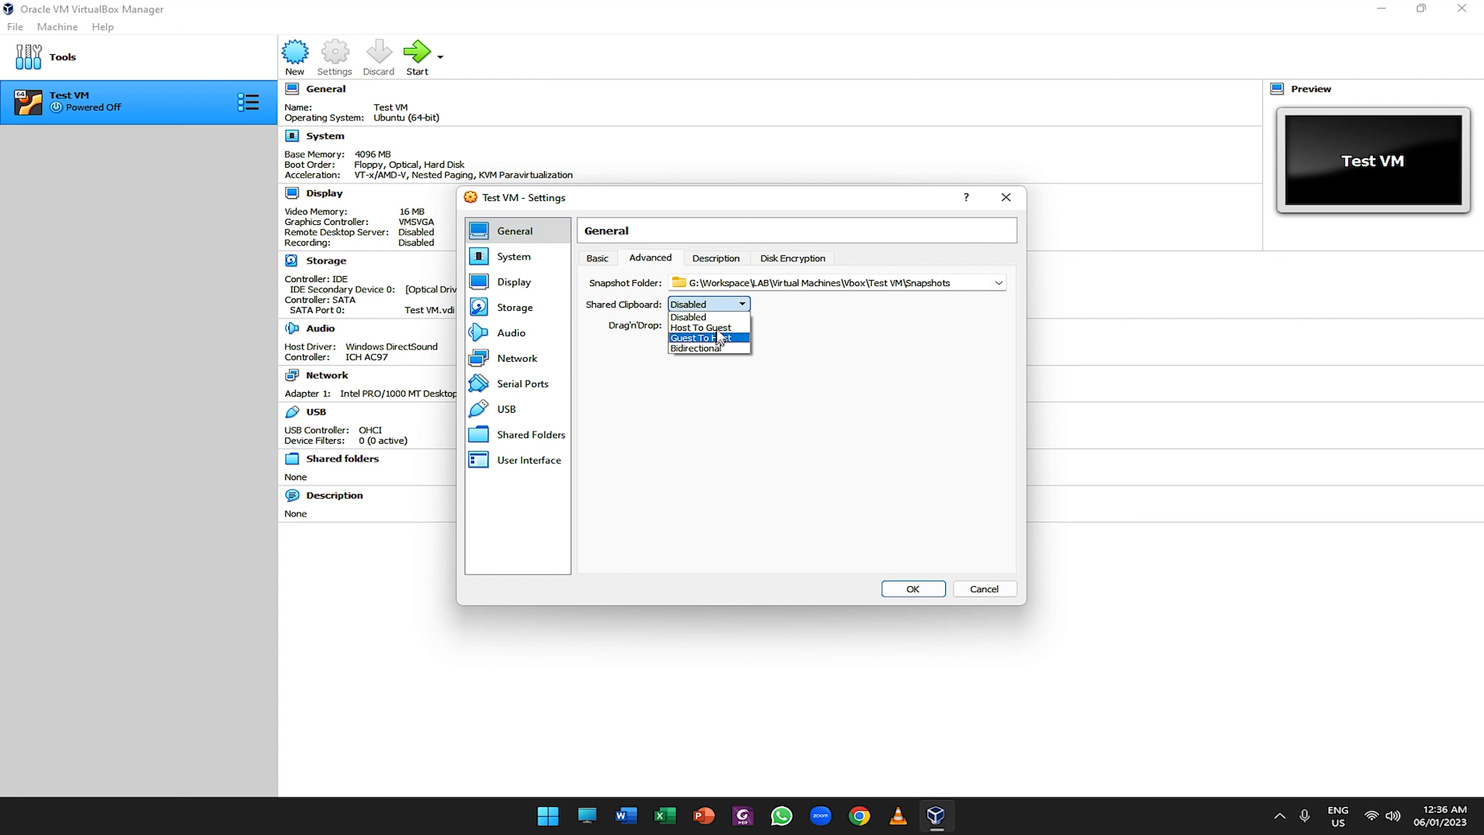
click(725, 348)
click(725, 324)
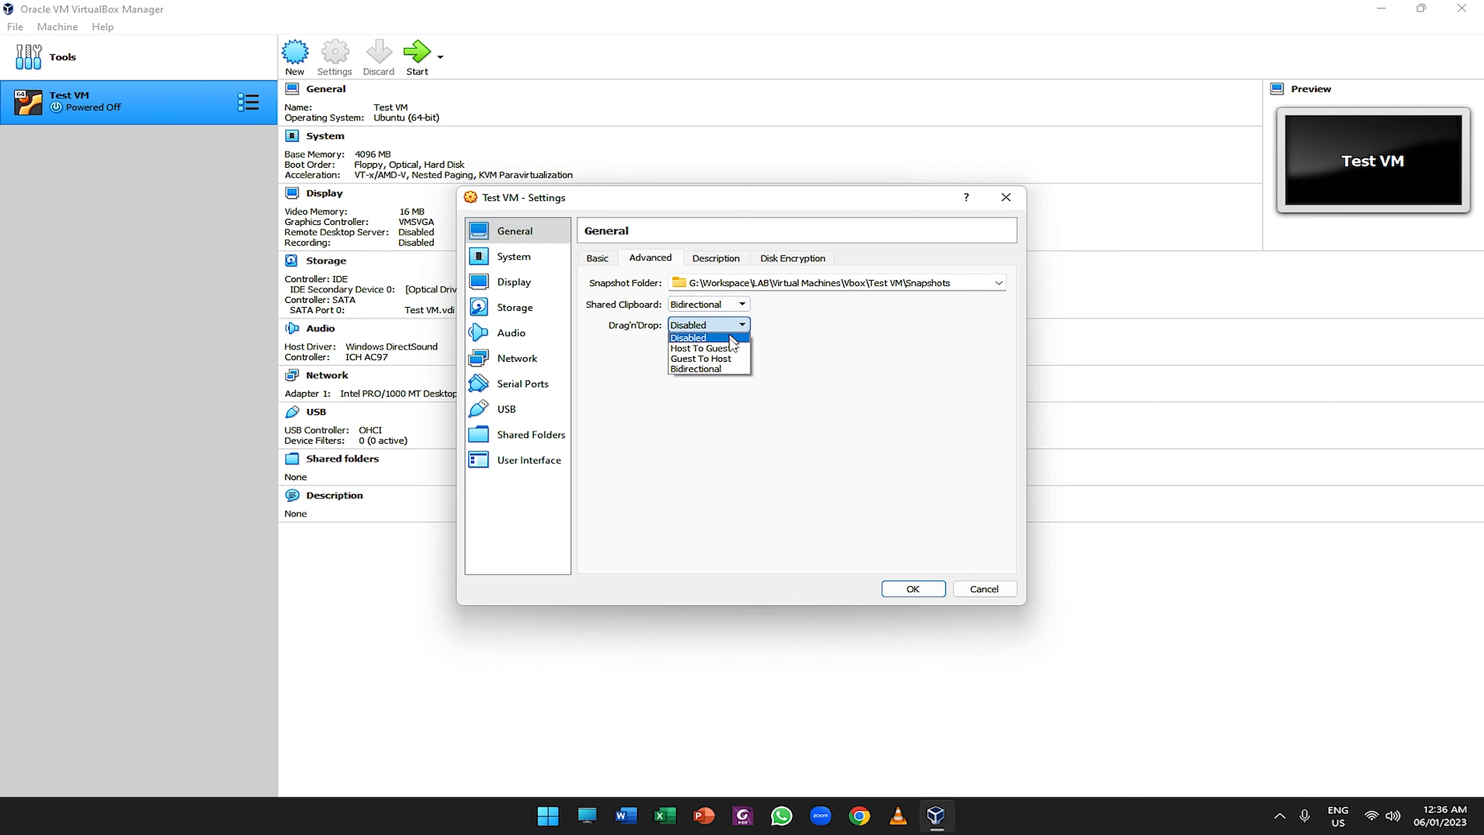
click(730, 368)
click(722, 325)
click(727, 368)
Check the disk encryption options, adjust Test VM's processor count and view its acceleration settings.
click(790, 259)
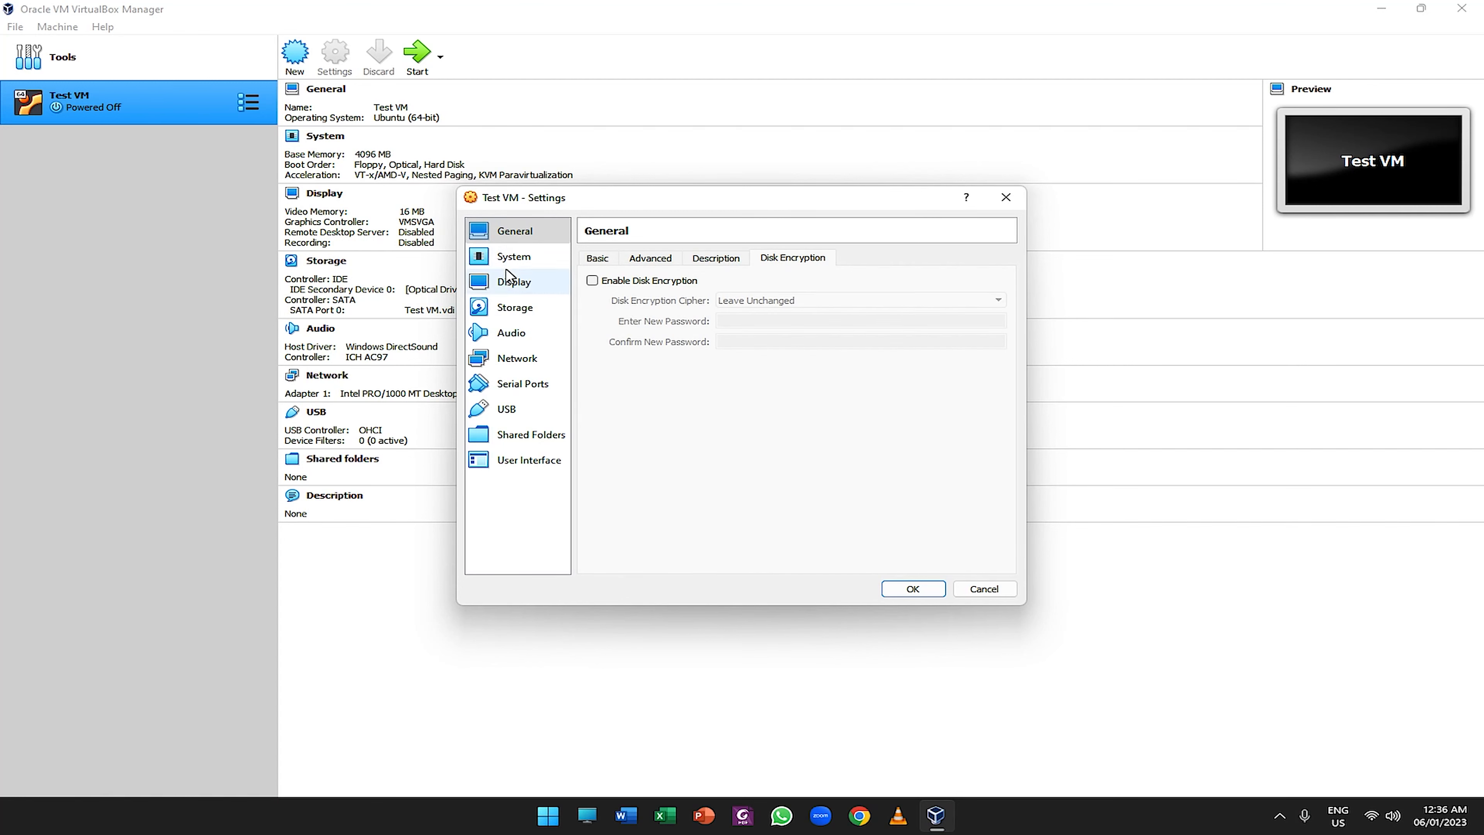
click(528, 260)
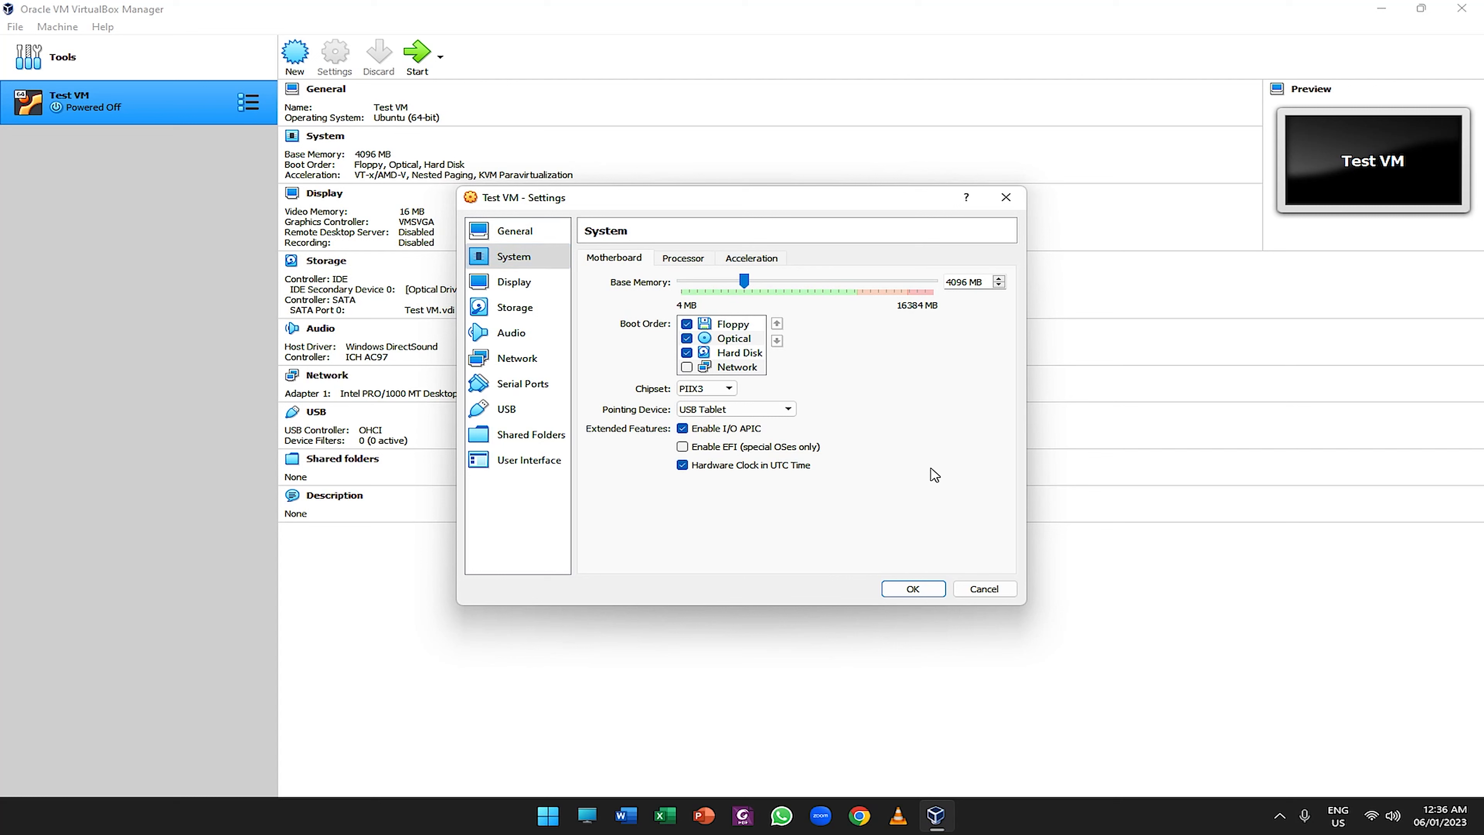
click(710, 260)
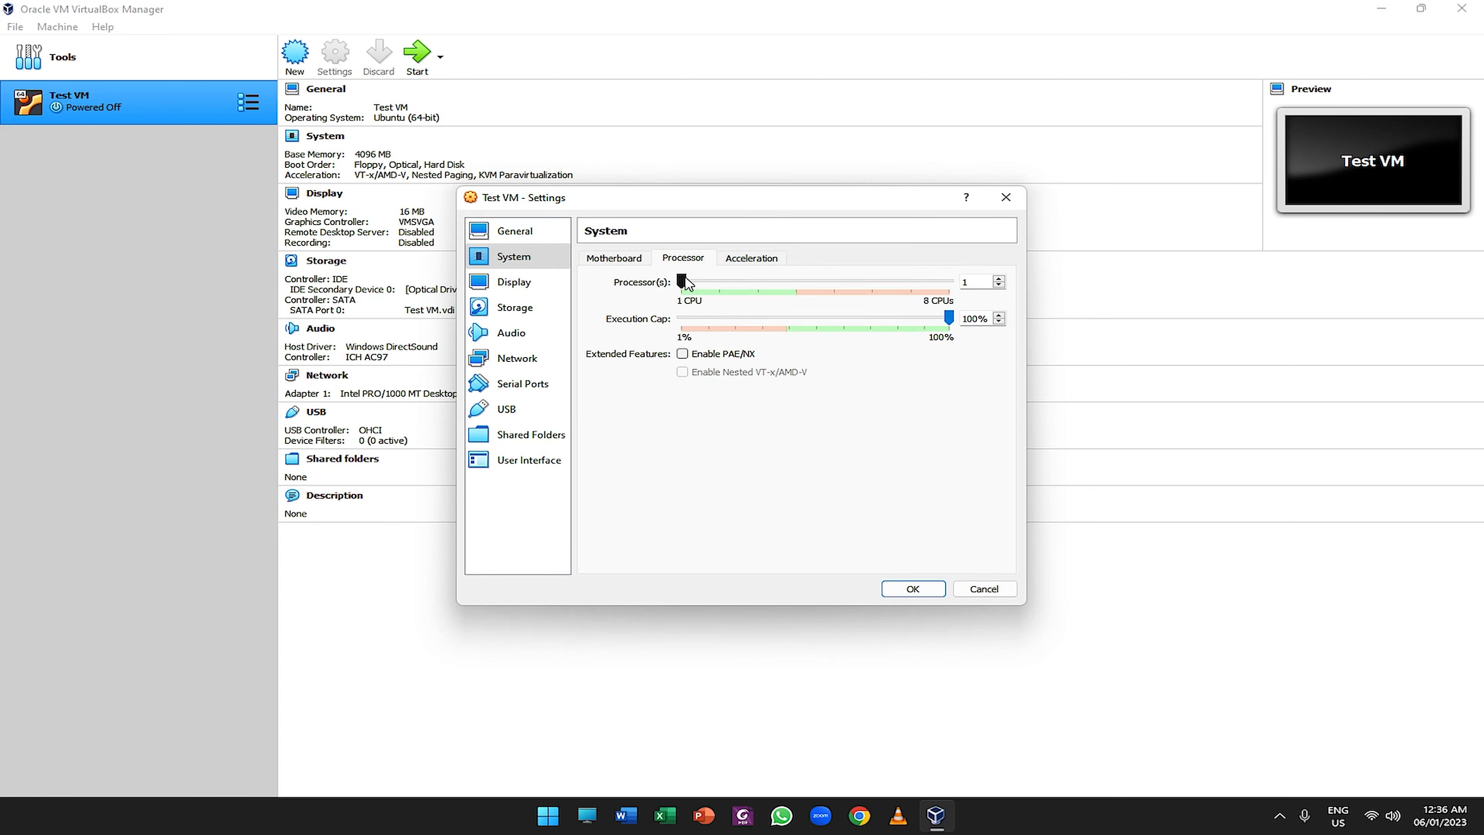
drag(783, 285, 819, 282)
click(750, 259)
Set Test VM's video memory to 128 MB, keep the VMSVGA graphics controller and enable 3D acceleration.
click(523, 283)
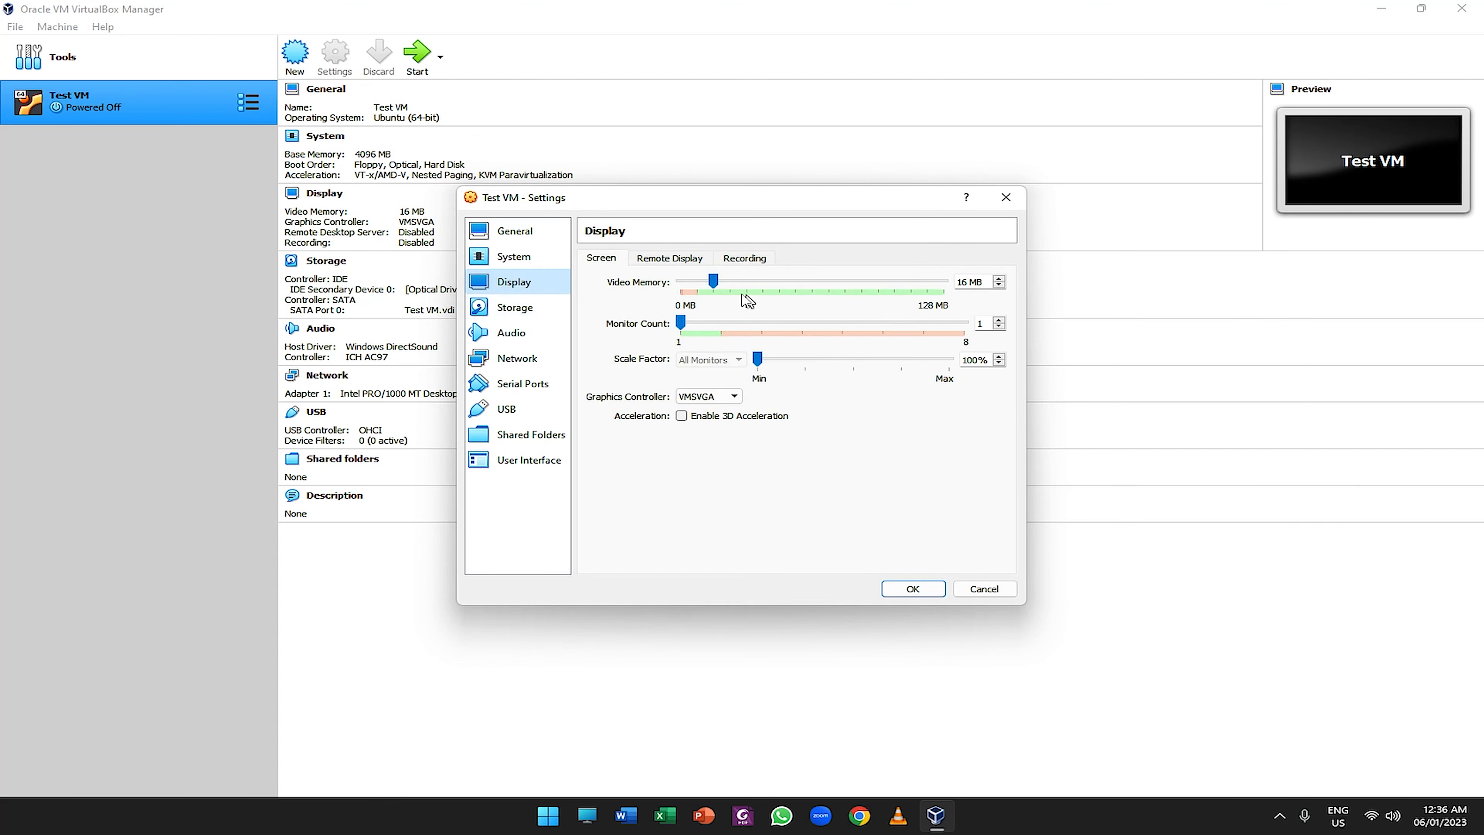
drag(713, 282, 943, 281)
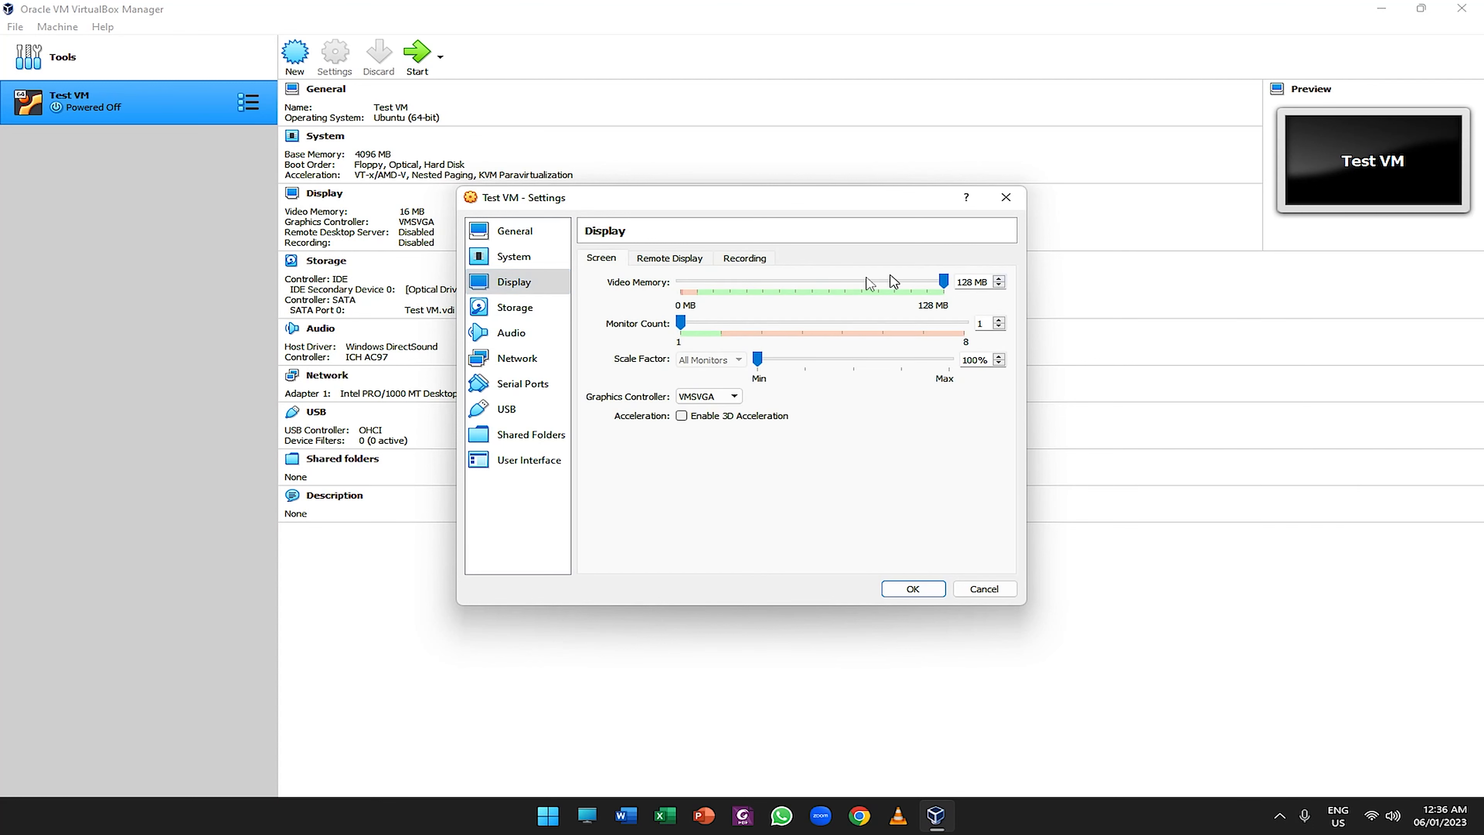
click(728, 397)
click(730, 399)
click(716, 401)
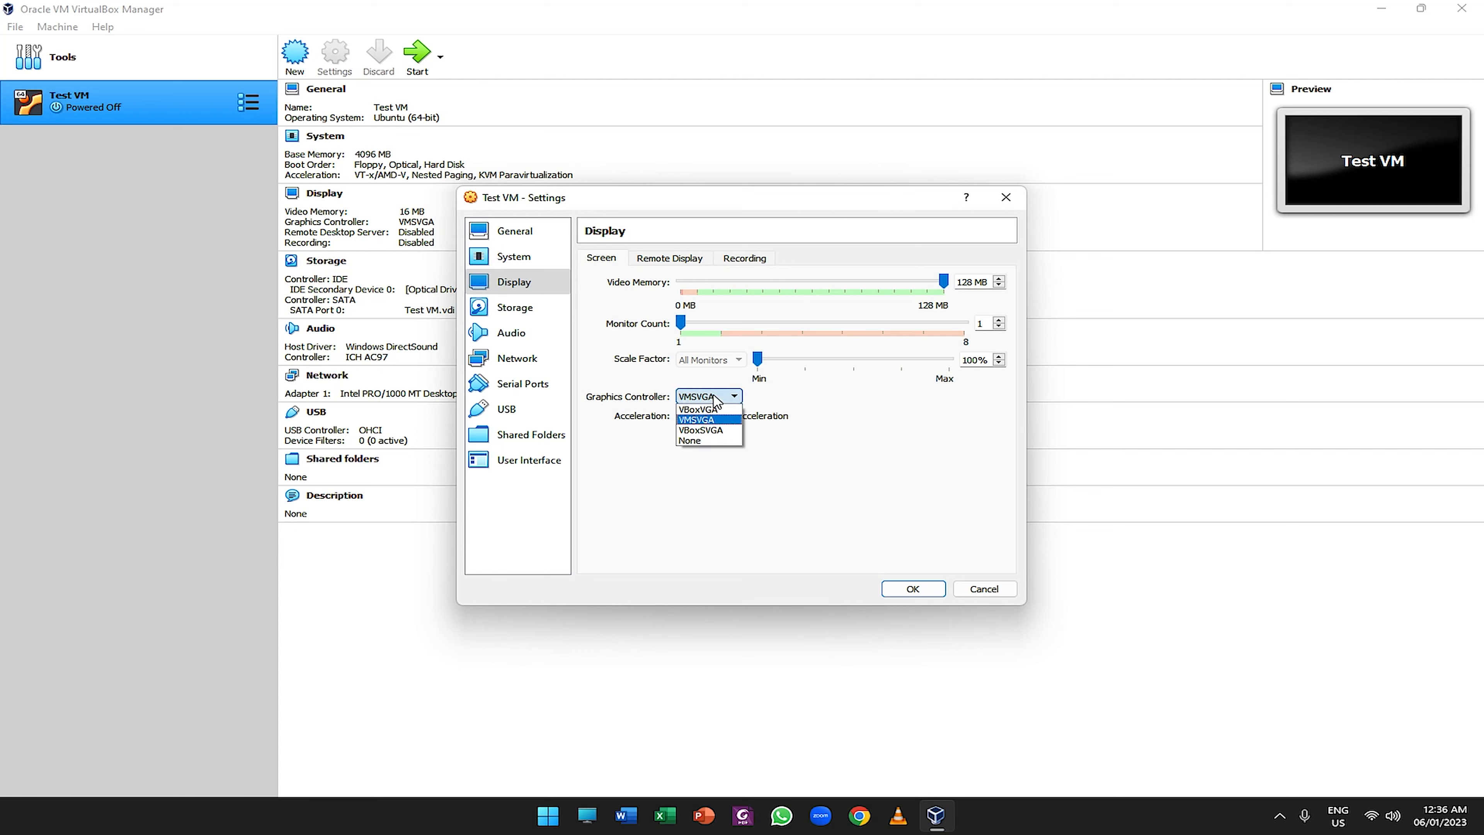
click(708, 419)
click(682, 415)
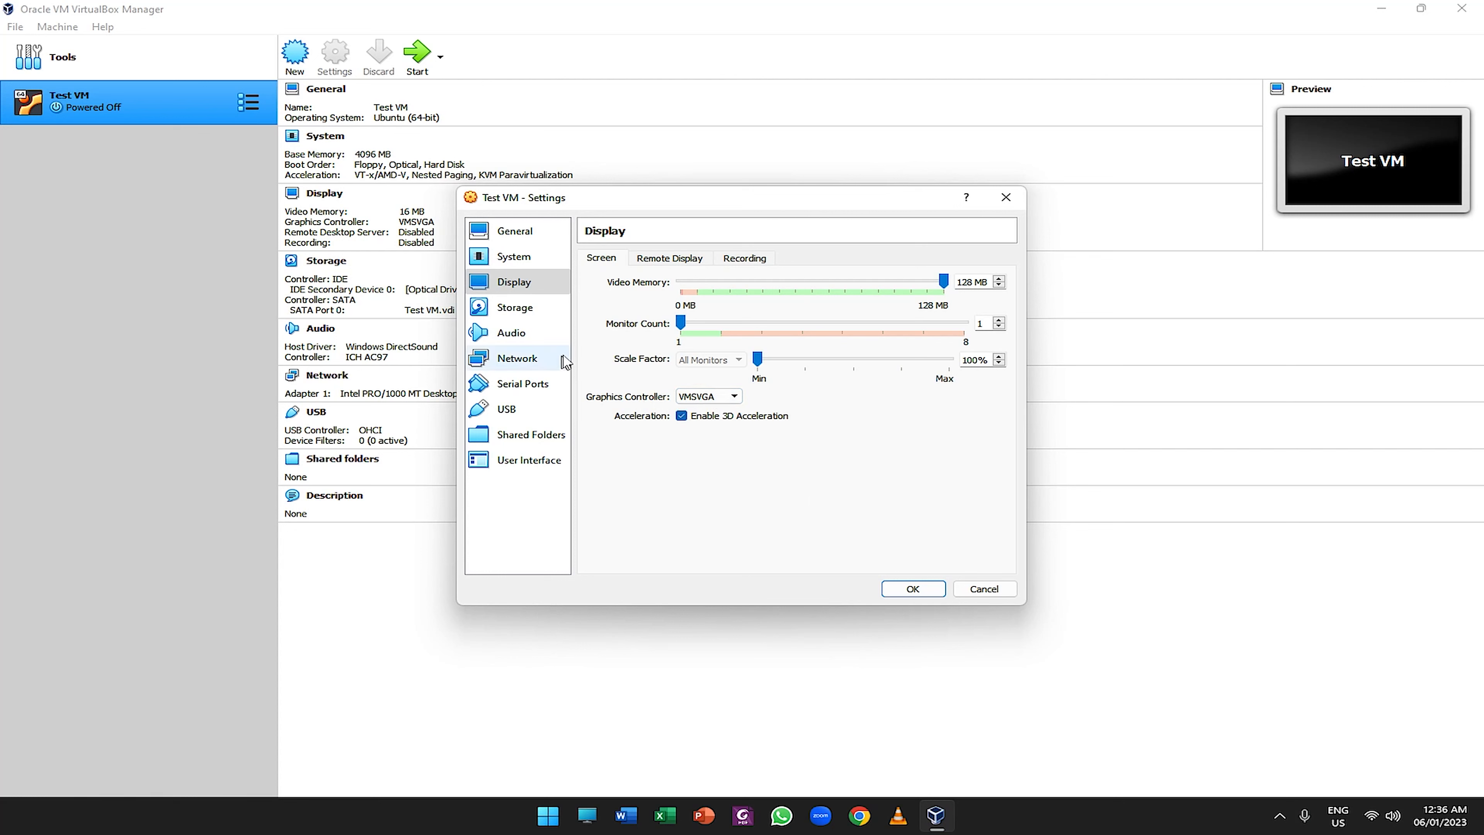
Review the storage, audio and network settings of Test VM.
click(521, 307)
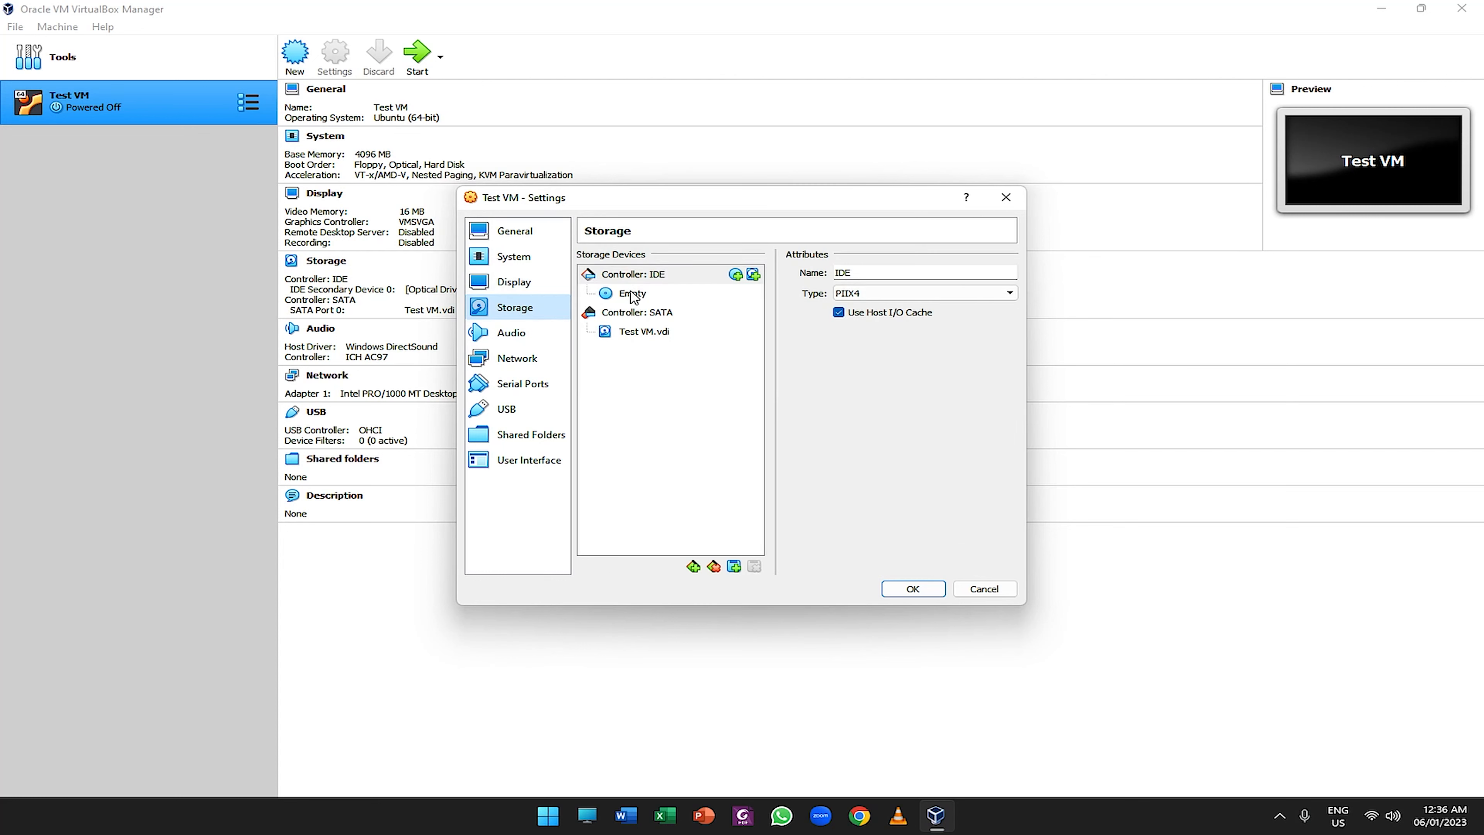
click(538, 331)
click(535, 357)
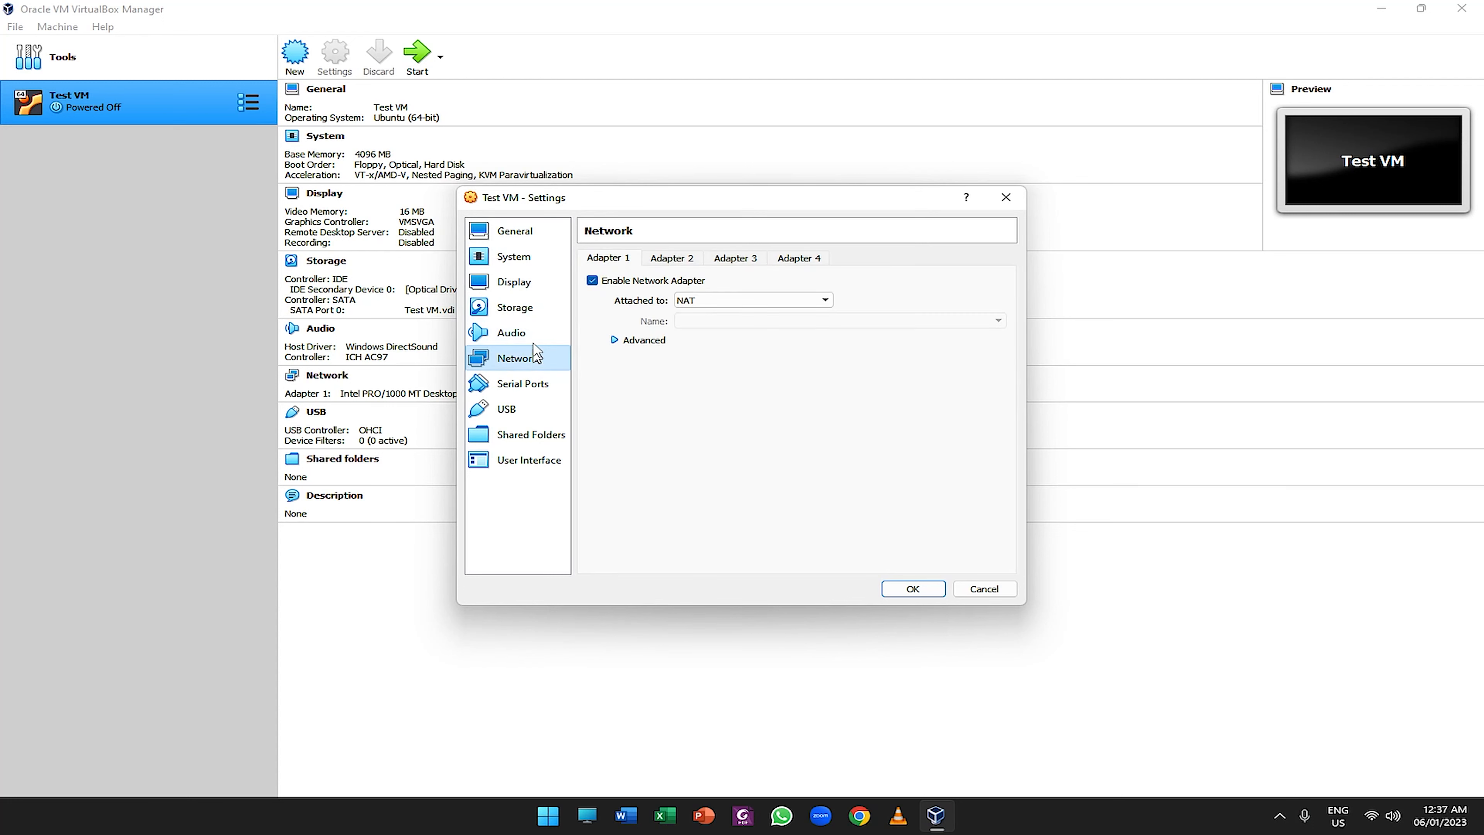
Review Test VM's audio and storage settings and each of its four network adapters.
click(532, 339)
click(528, 317)
click(520, 358)
click(672, 258)
click(736, 258)
click(799, 258)
click(611, 257)
Review Test VM's USB and shared folder settings, enable showing the mini toolbar at the top of the screen, and save the settings.
click(517, 409)
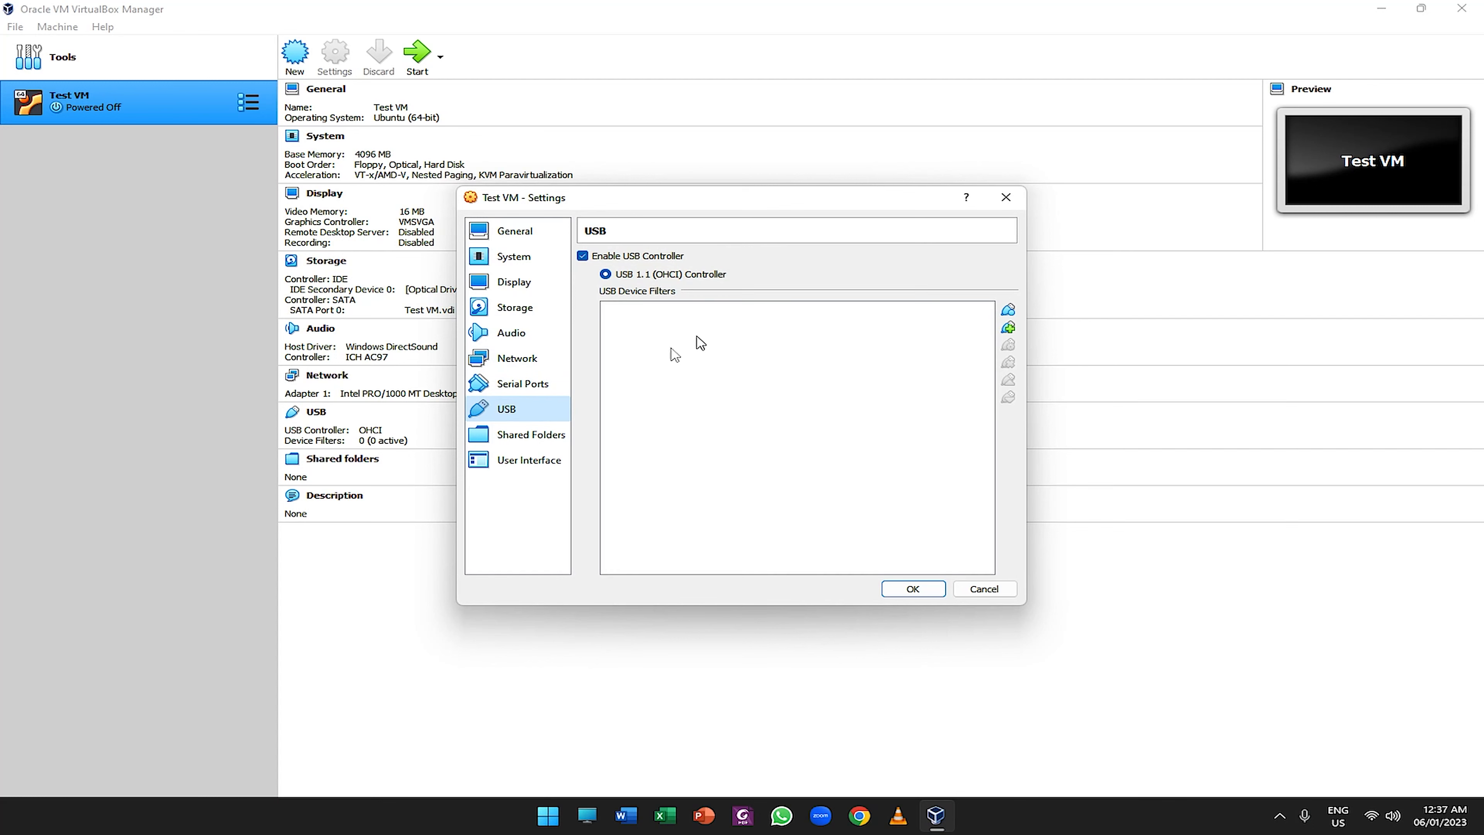
click(554, 462)
click(530, 433)
click(544, 465)
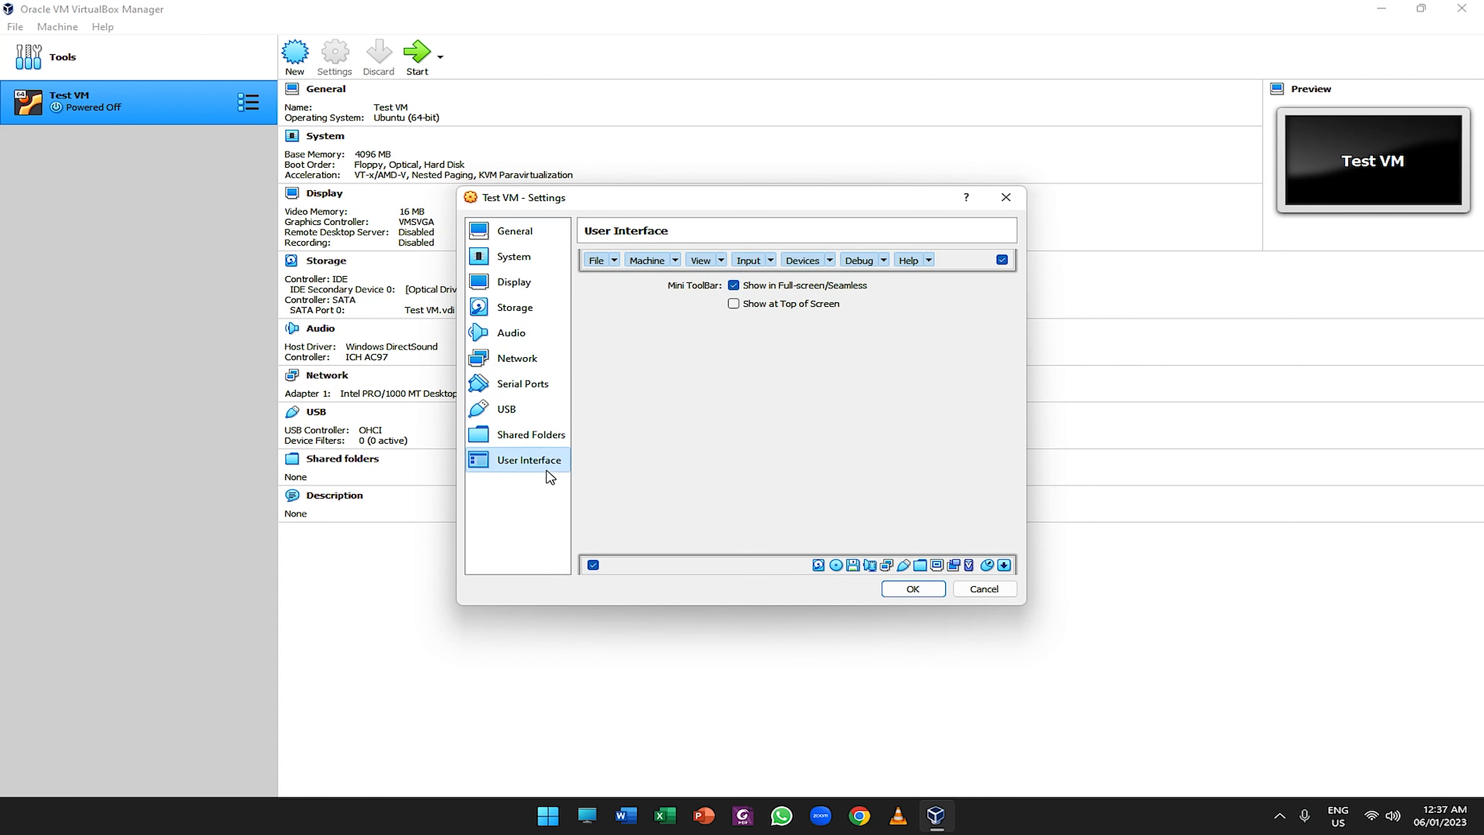
click(791, 308)
click(929, 591)
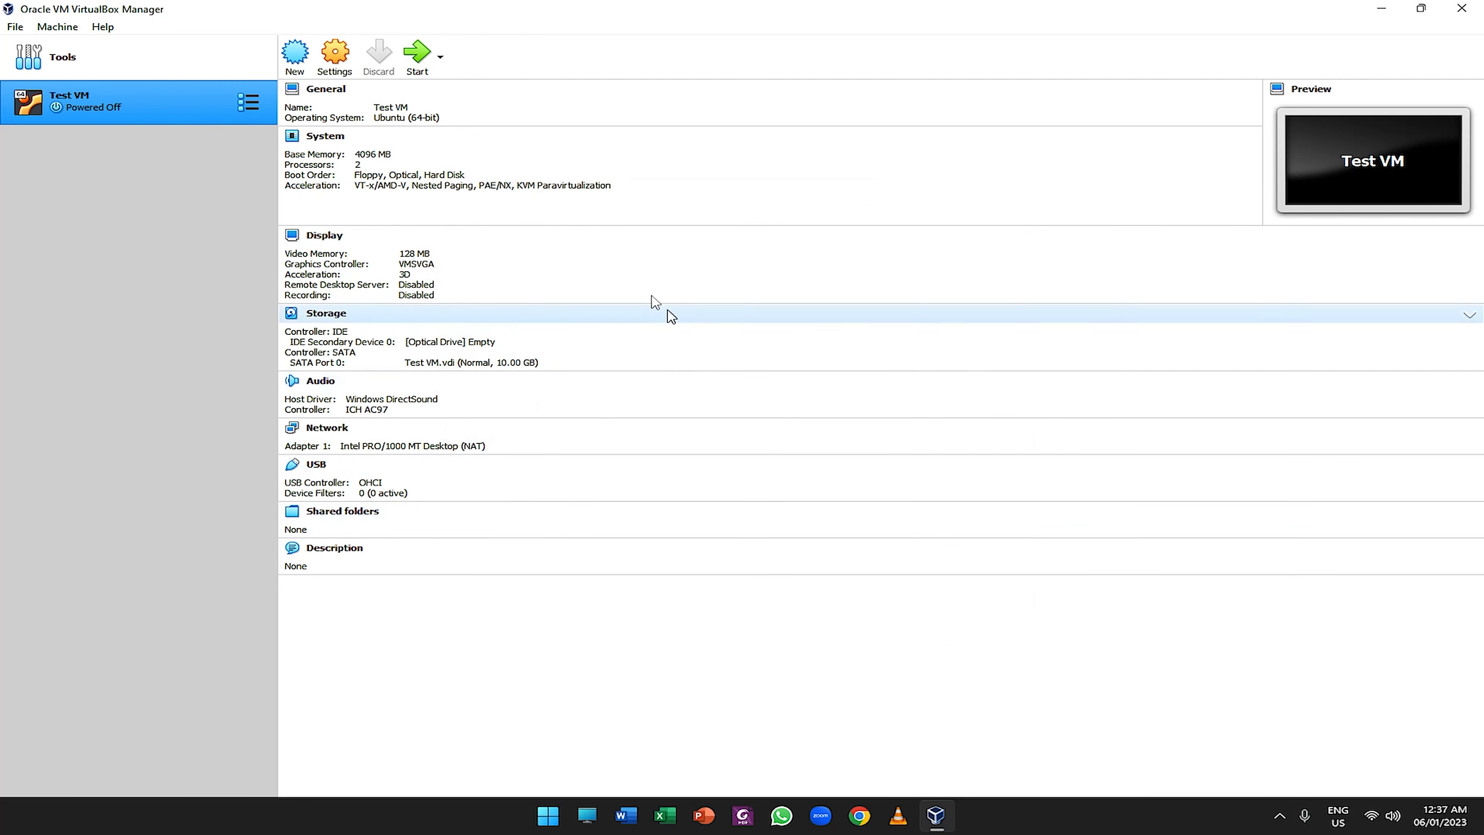
Start the Test VM virtual machine.
click(439, 58)
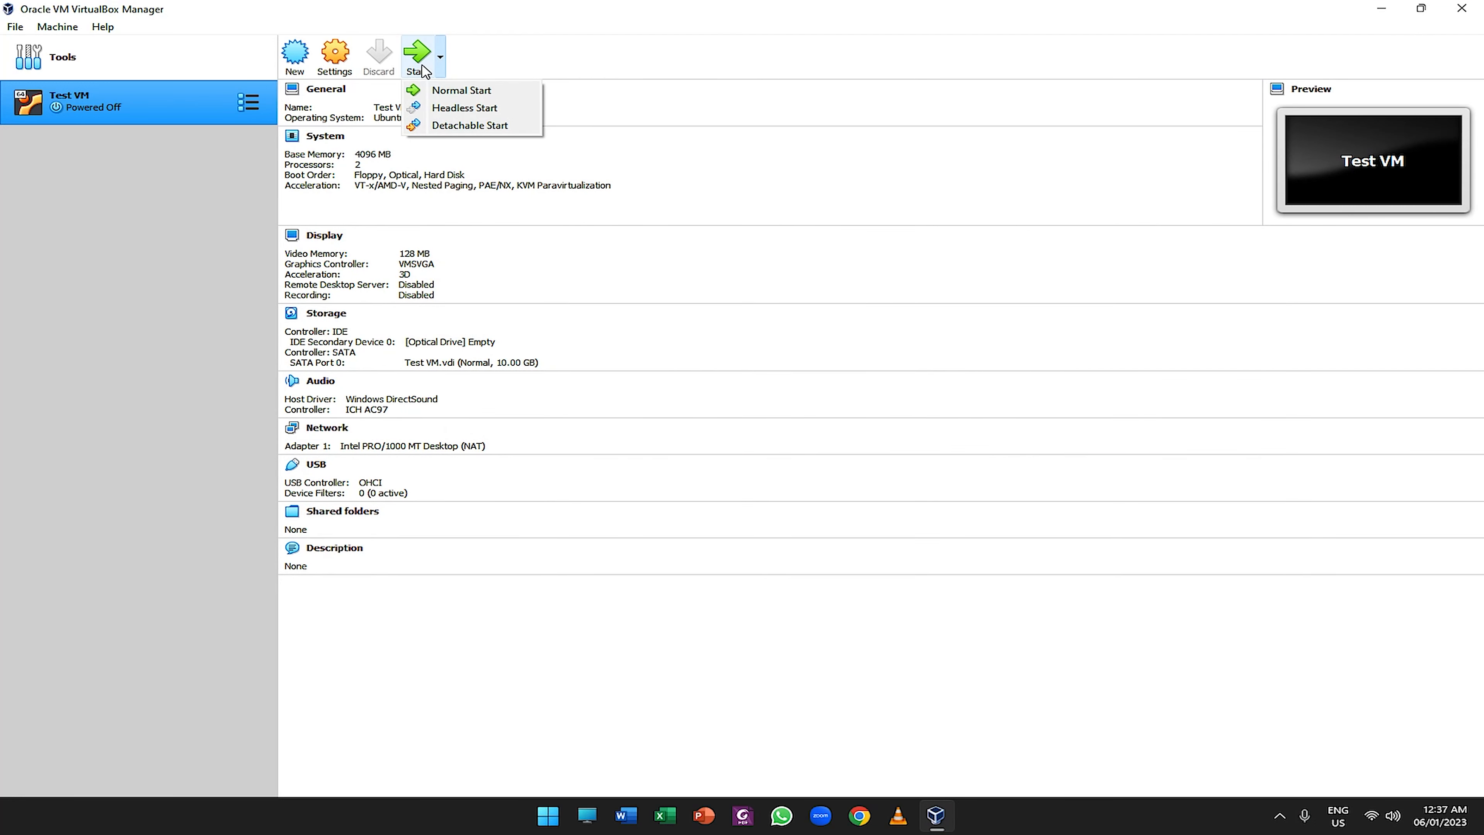
click(422, 66)
click(422, 67)
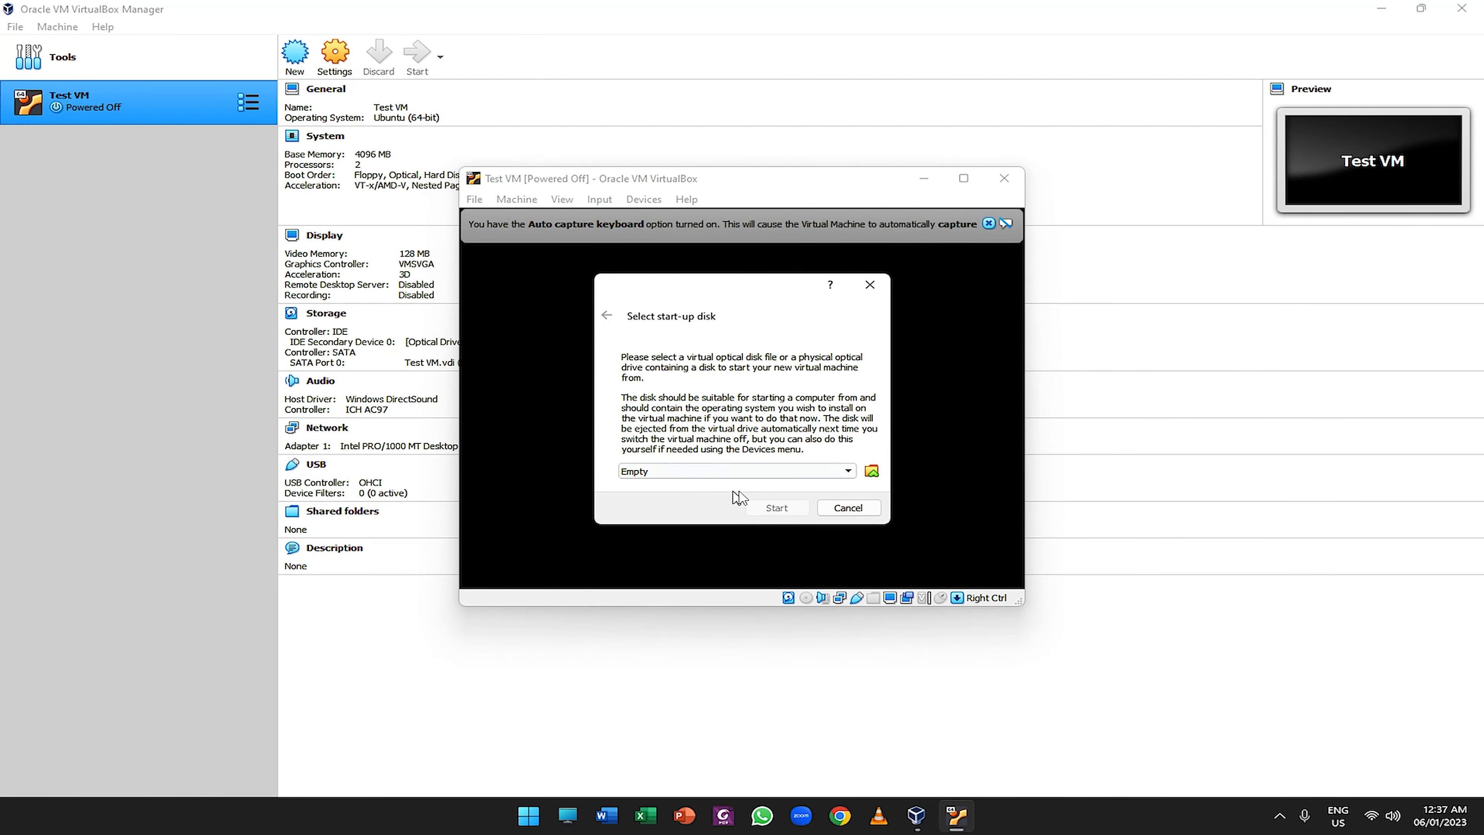
Add the Ubuntu 20.04.2.0 desktop amd64 ISO from Operating Systems > Linux > Ubuntu on drive F: as start-up disk and boot from it.
click(873, 471)
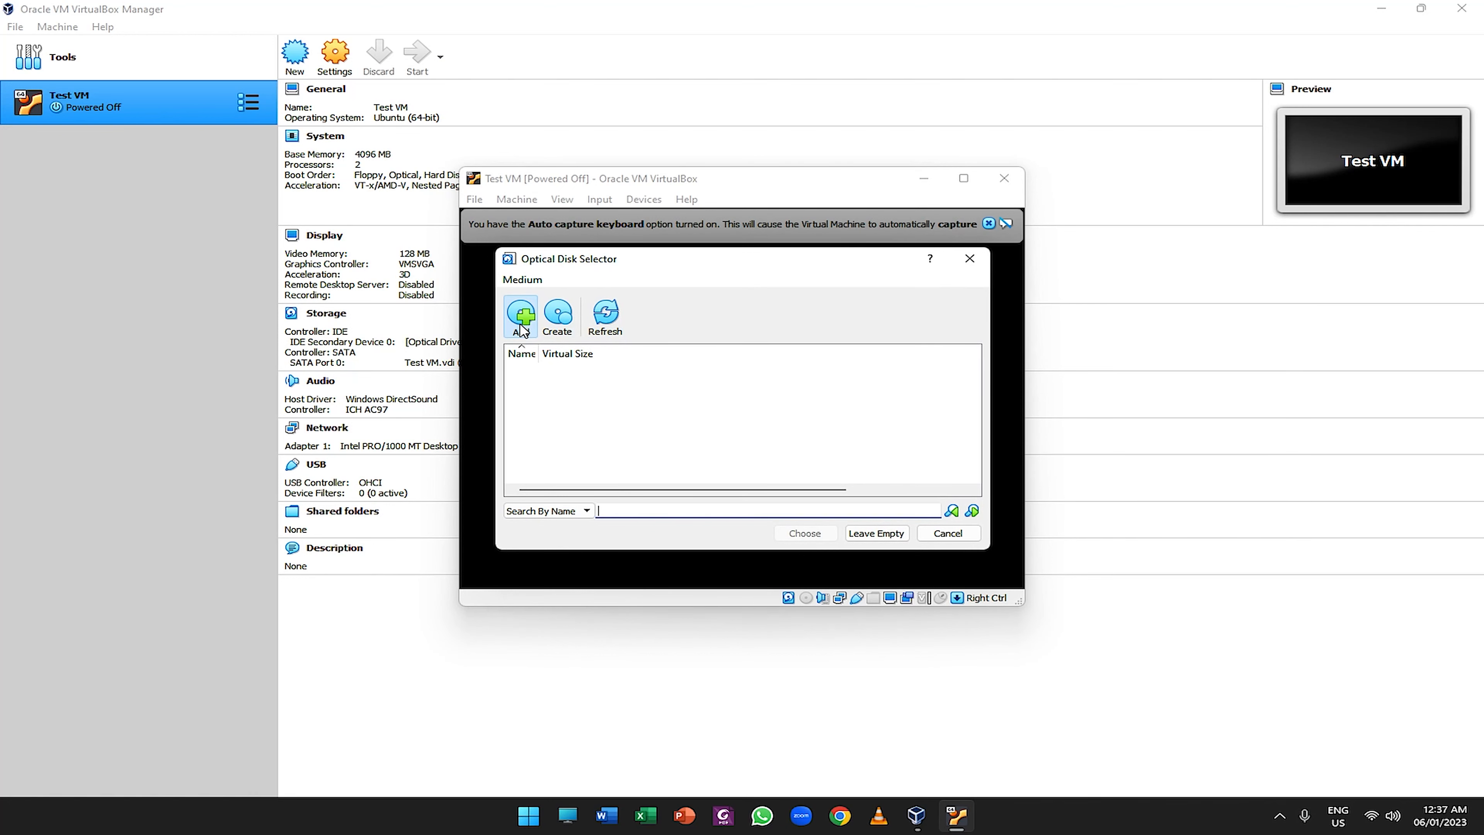
click(542, 336)
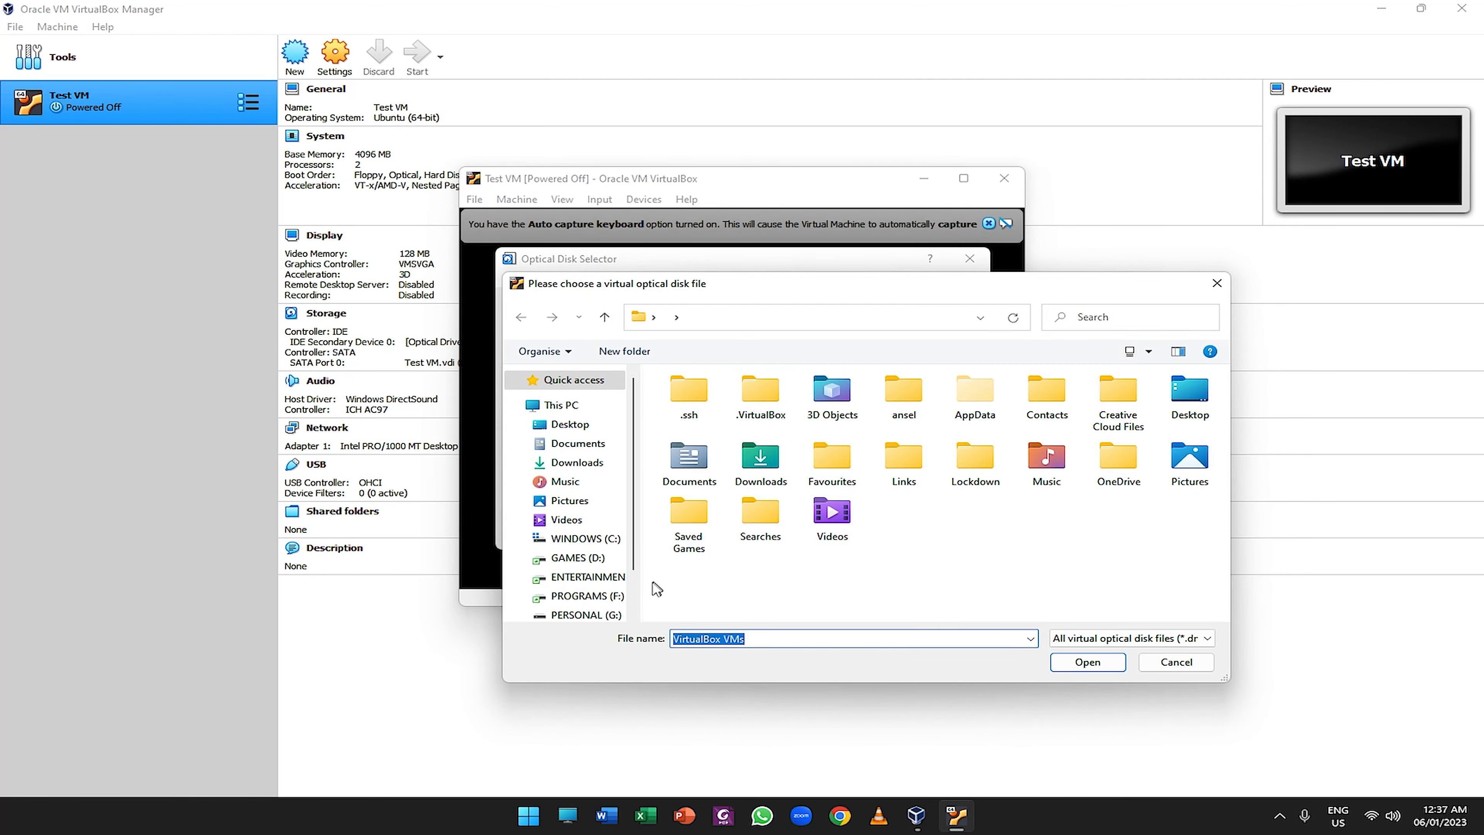
click(606, 552)
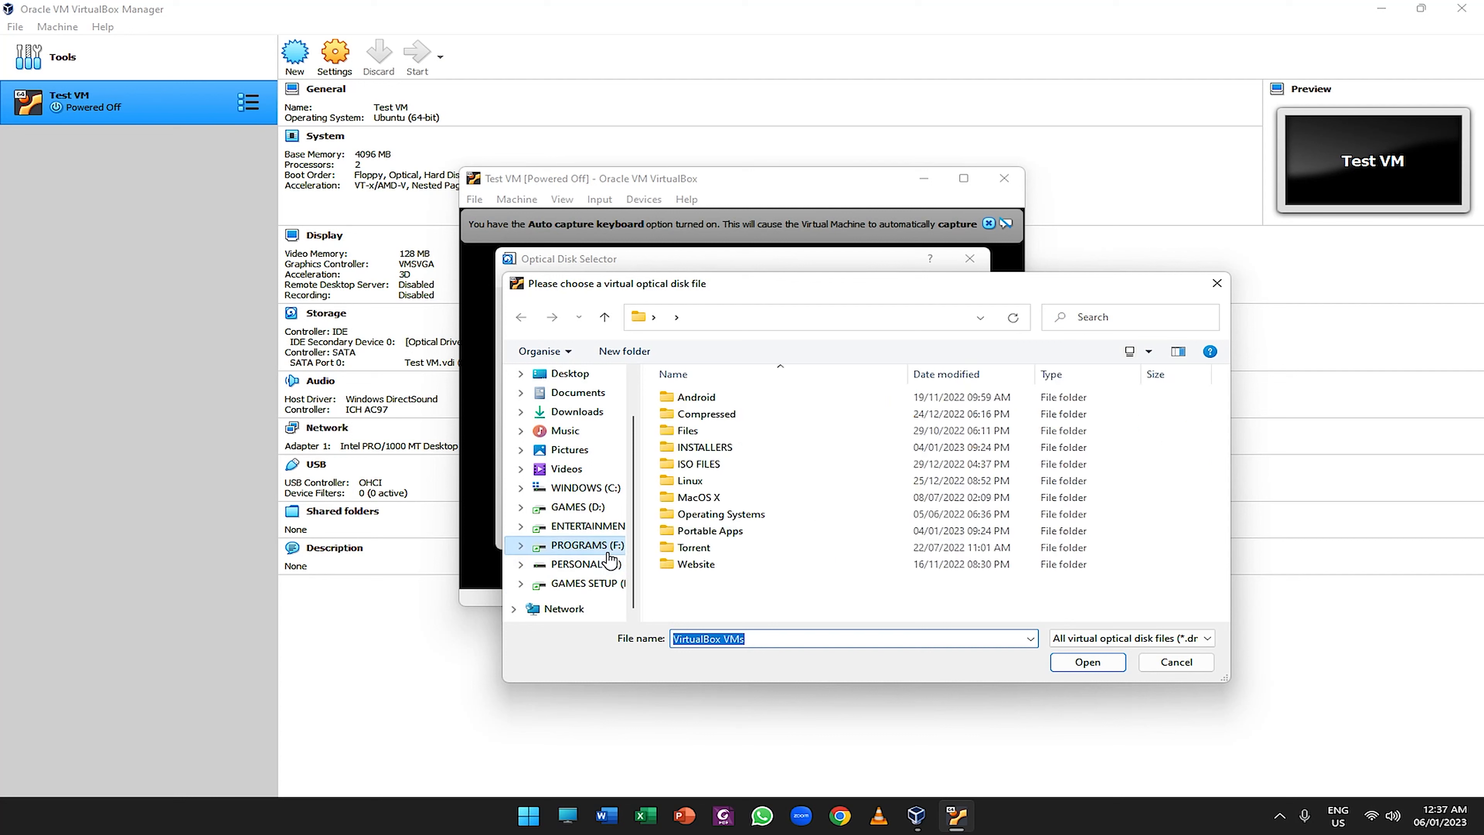
double_click(754, 515)
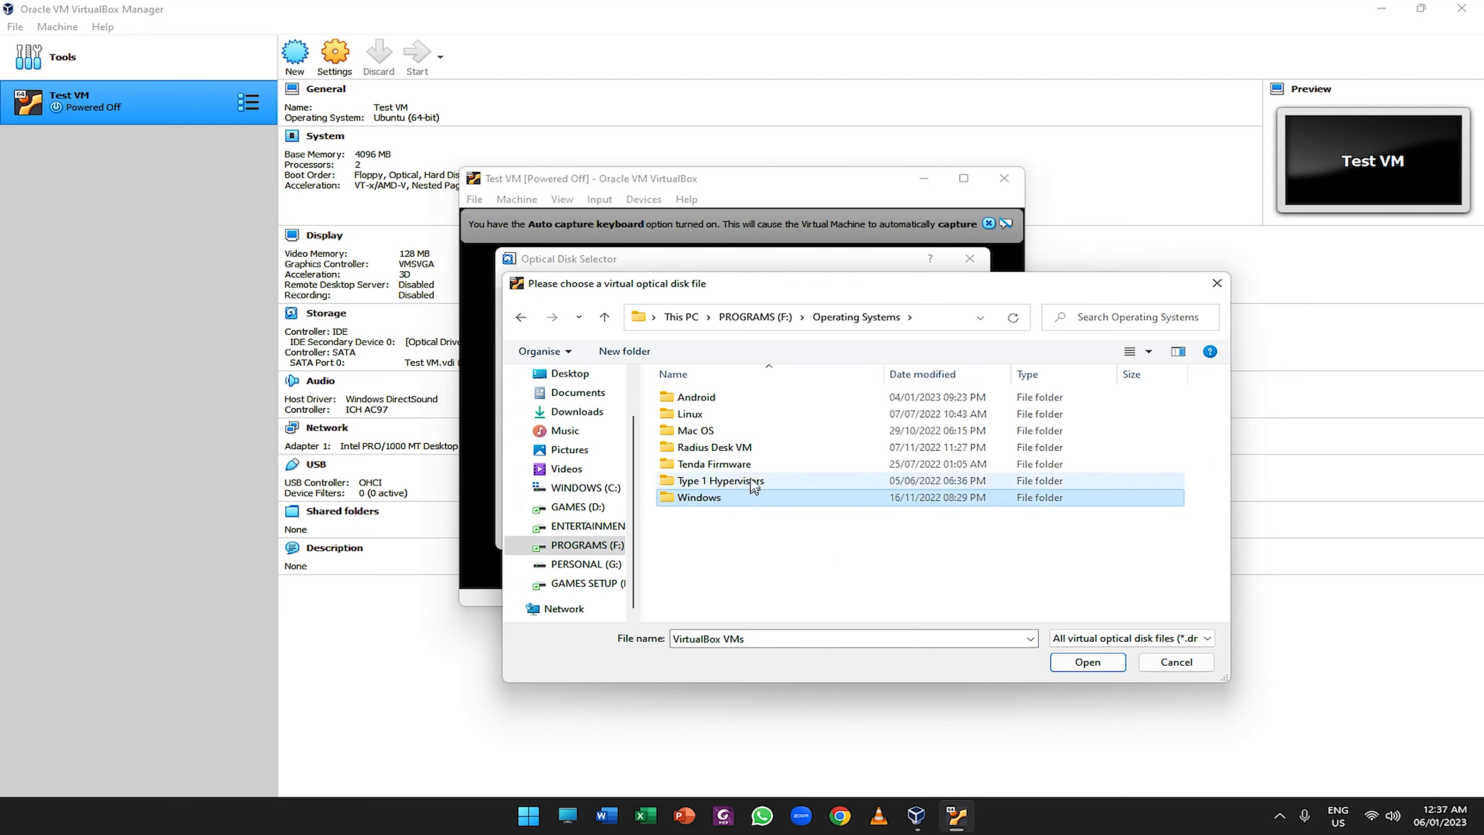
double_click(725, 414)
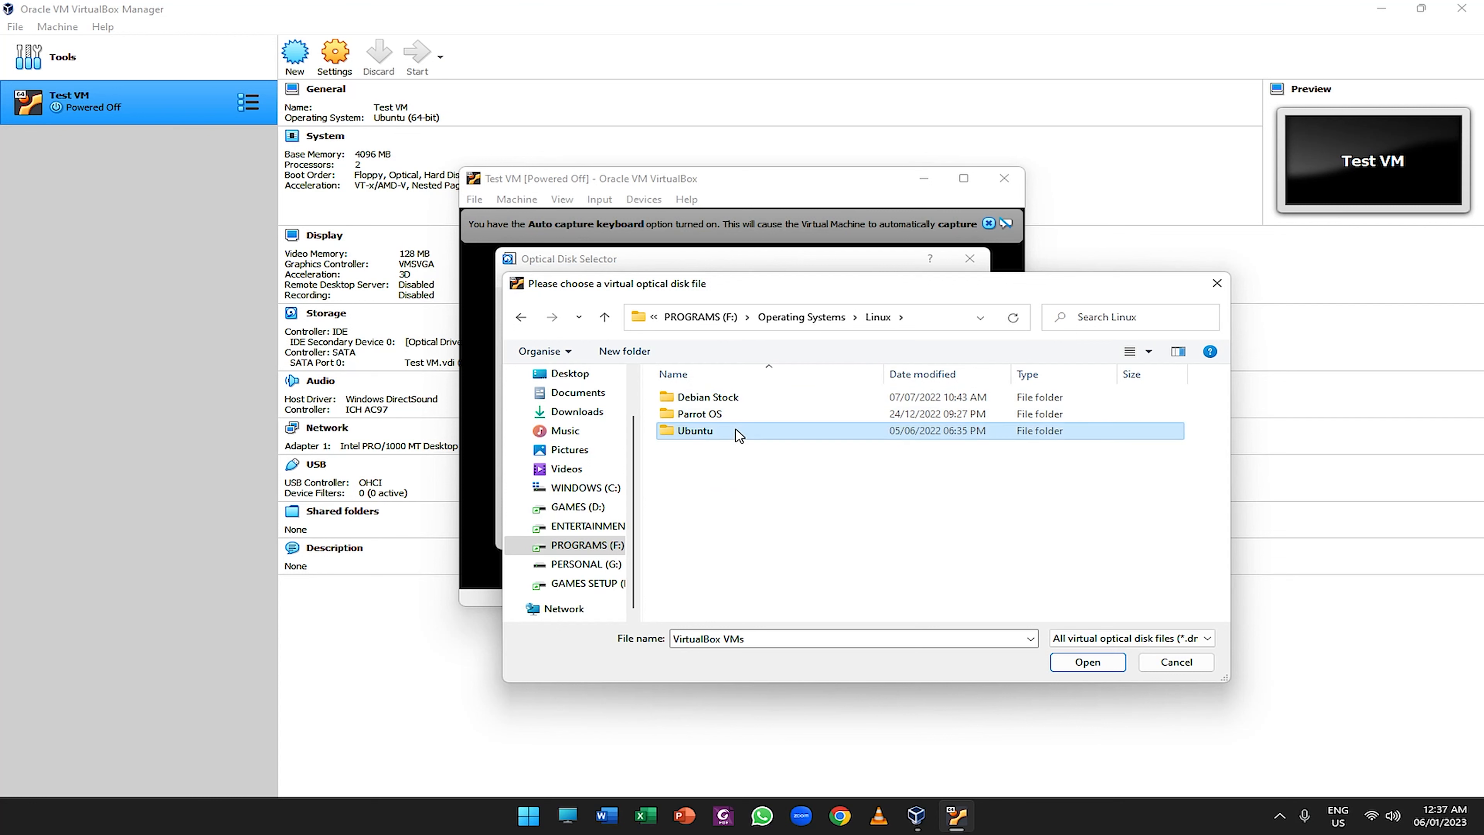
double_click(736, 432)
double_click(736, 401)
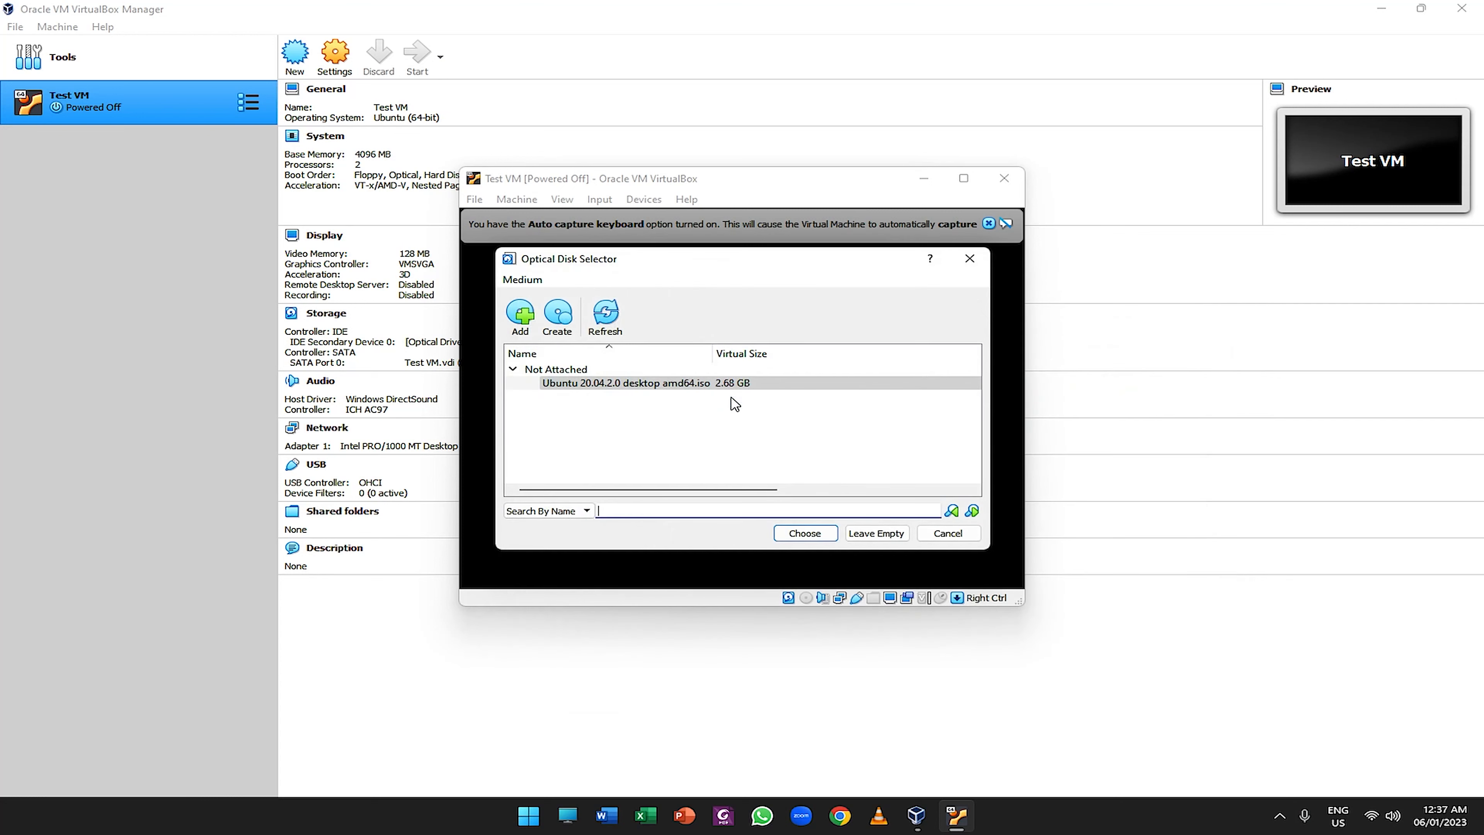
click(820, 533)
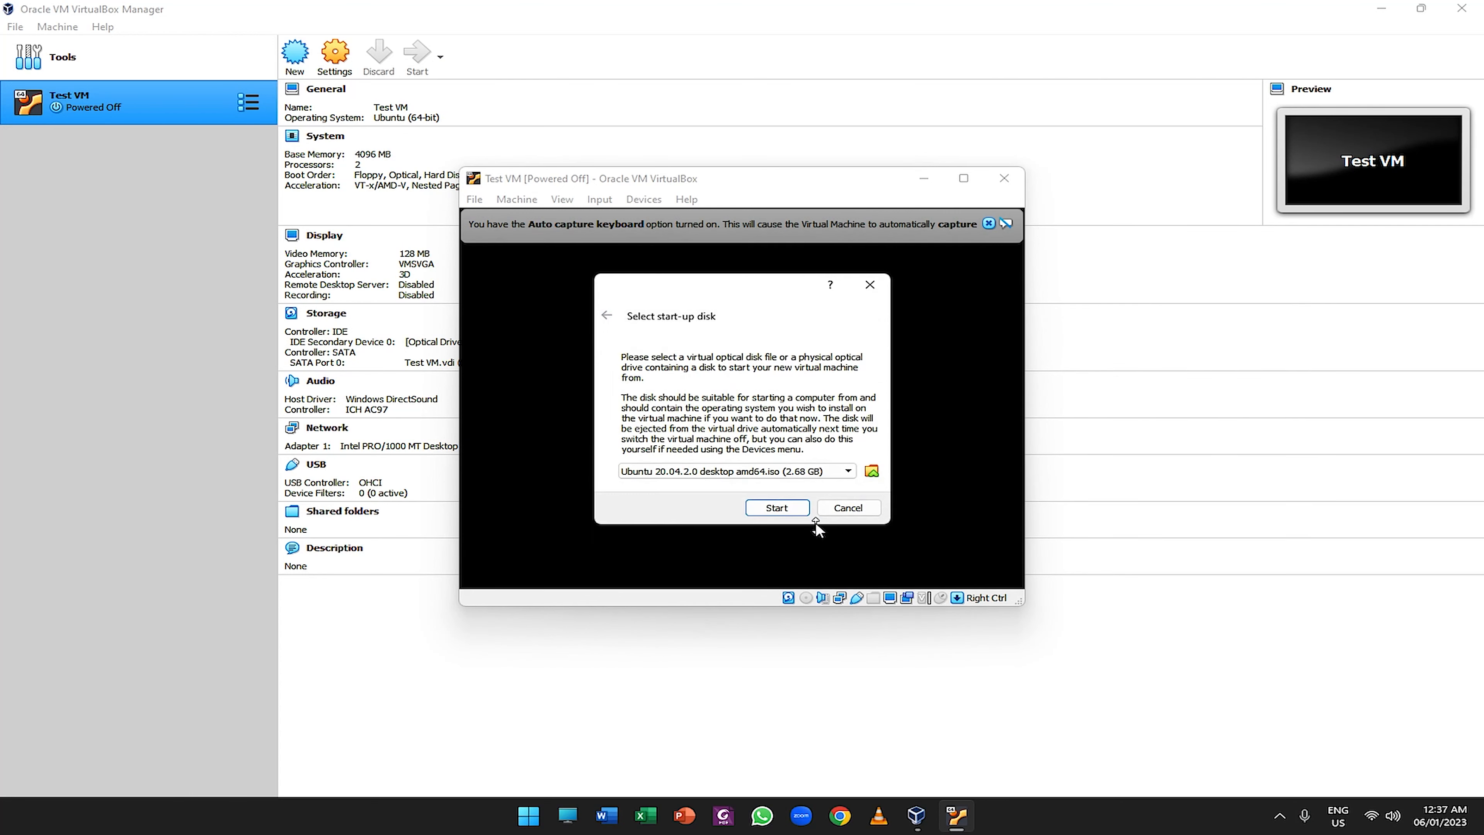
click(797, 508)
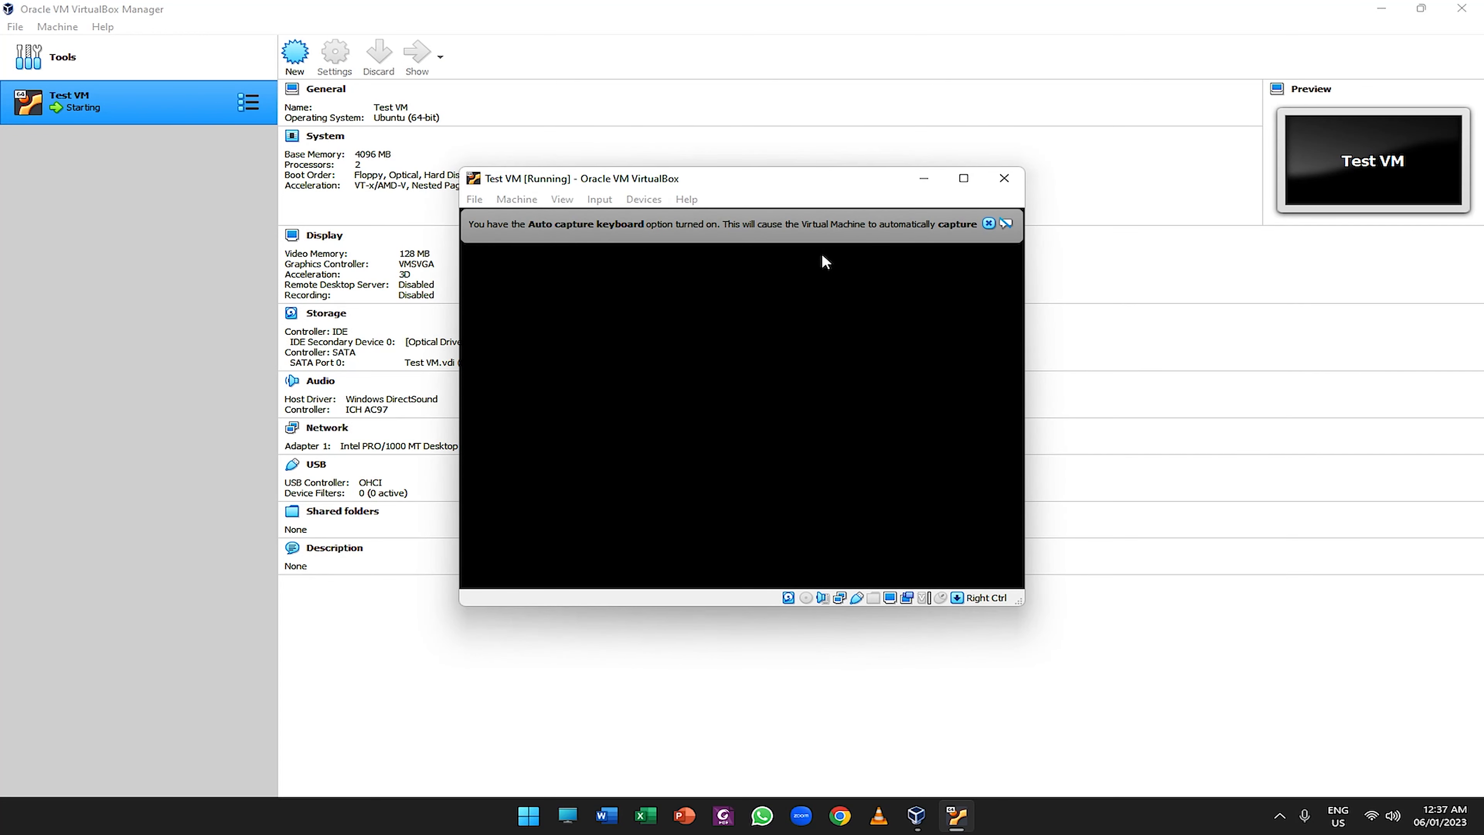
Dismiss the keyboard capture notice, choose English as the boot language and boot Ubuntu with Try Ubuntu without installing.
drag(808, 181, 895, 165)
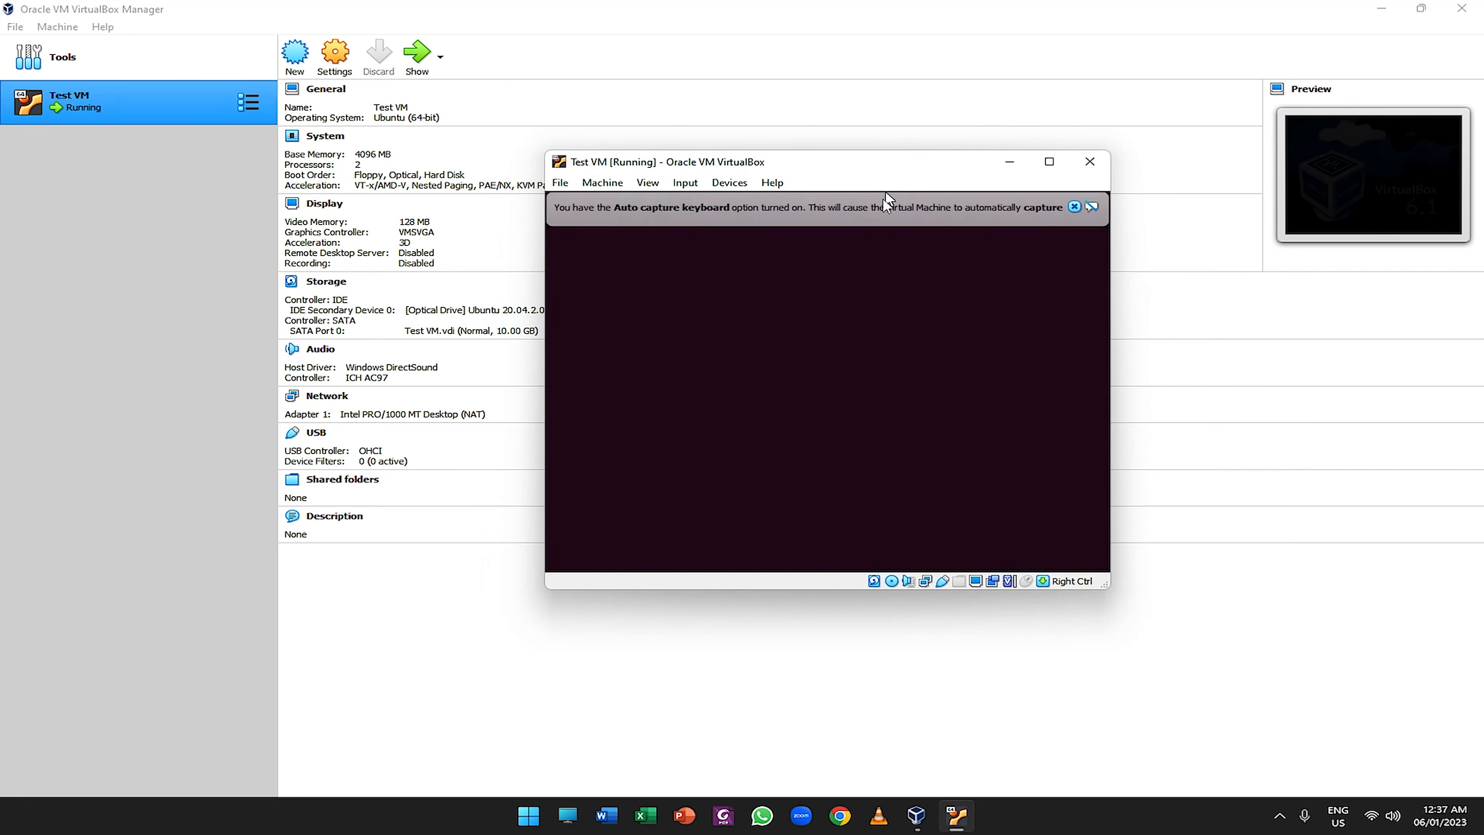
click(1091, 206)
key(Return)
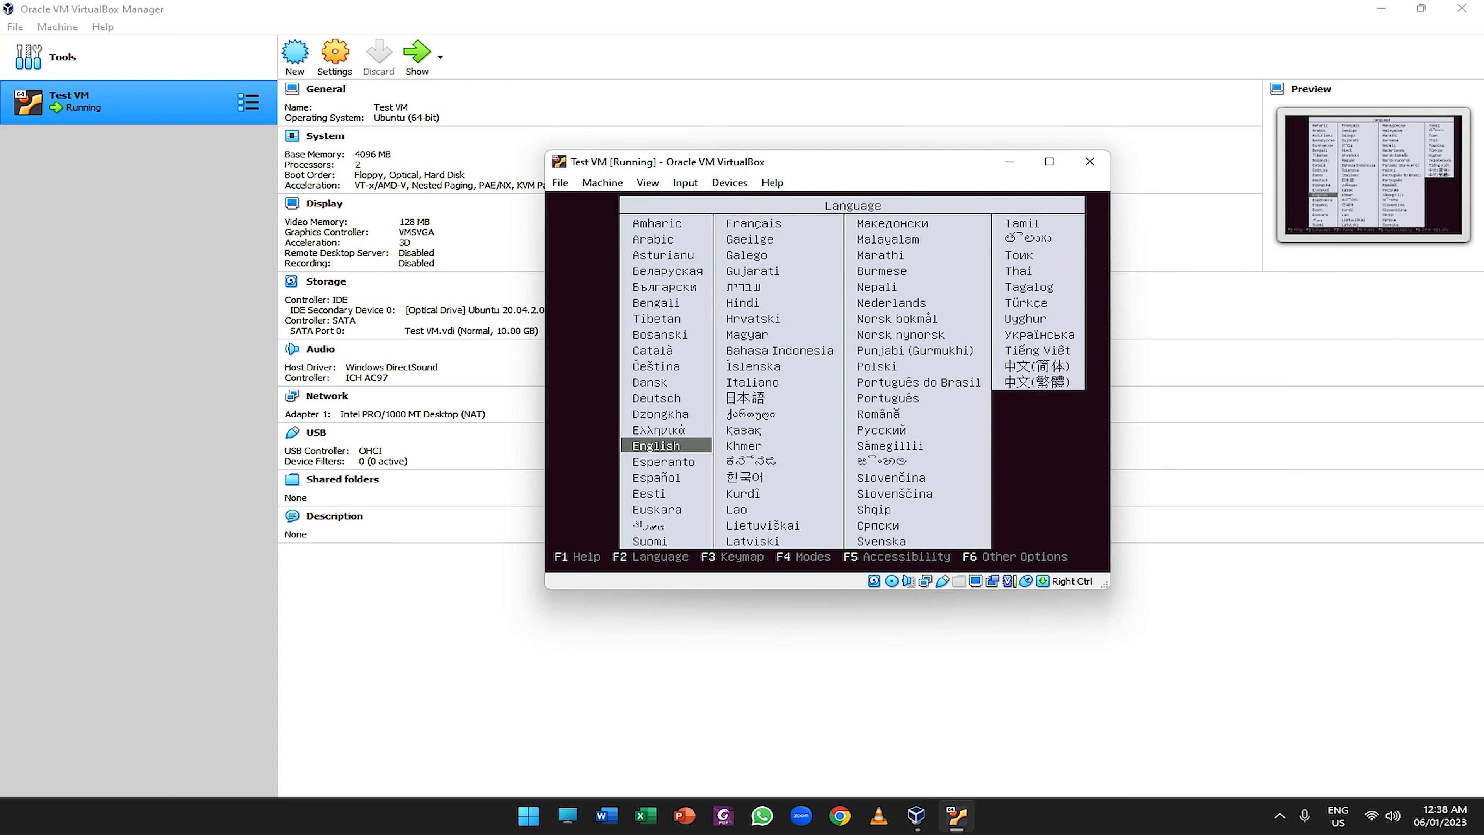
key(Return)
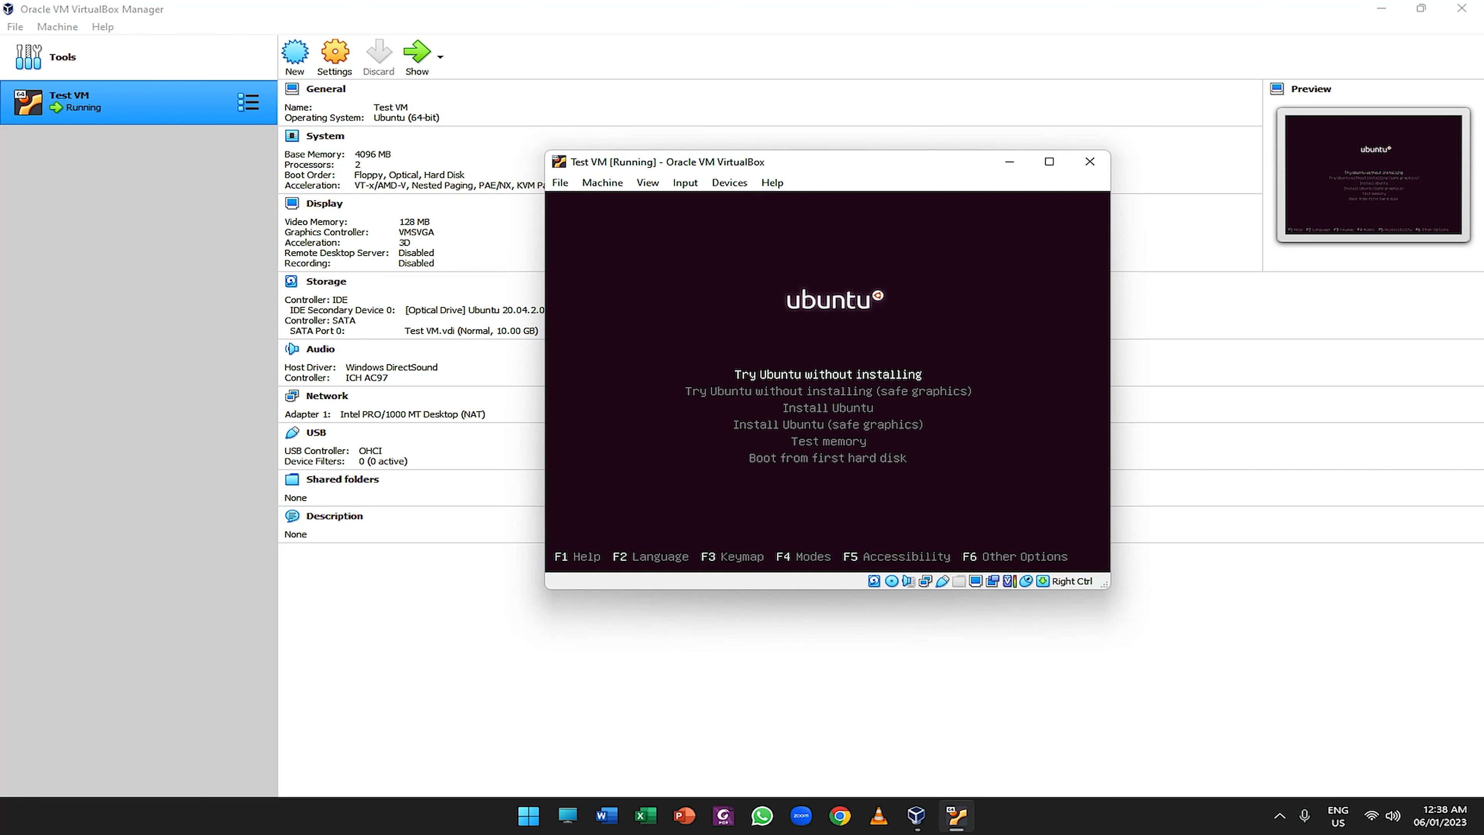
key(Return)
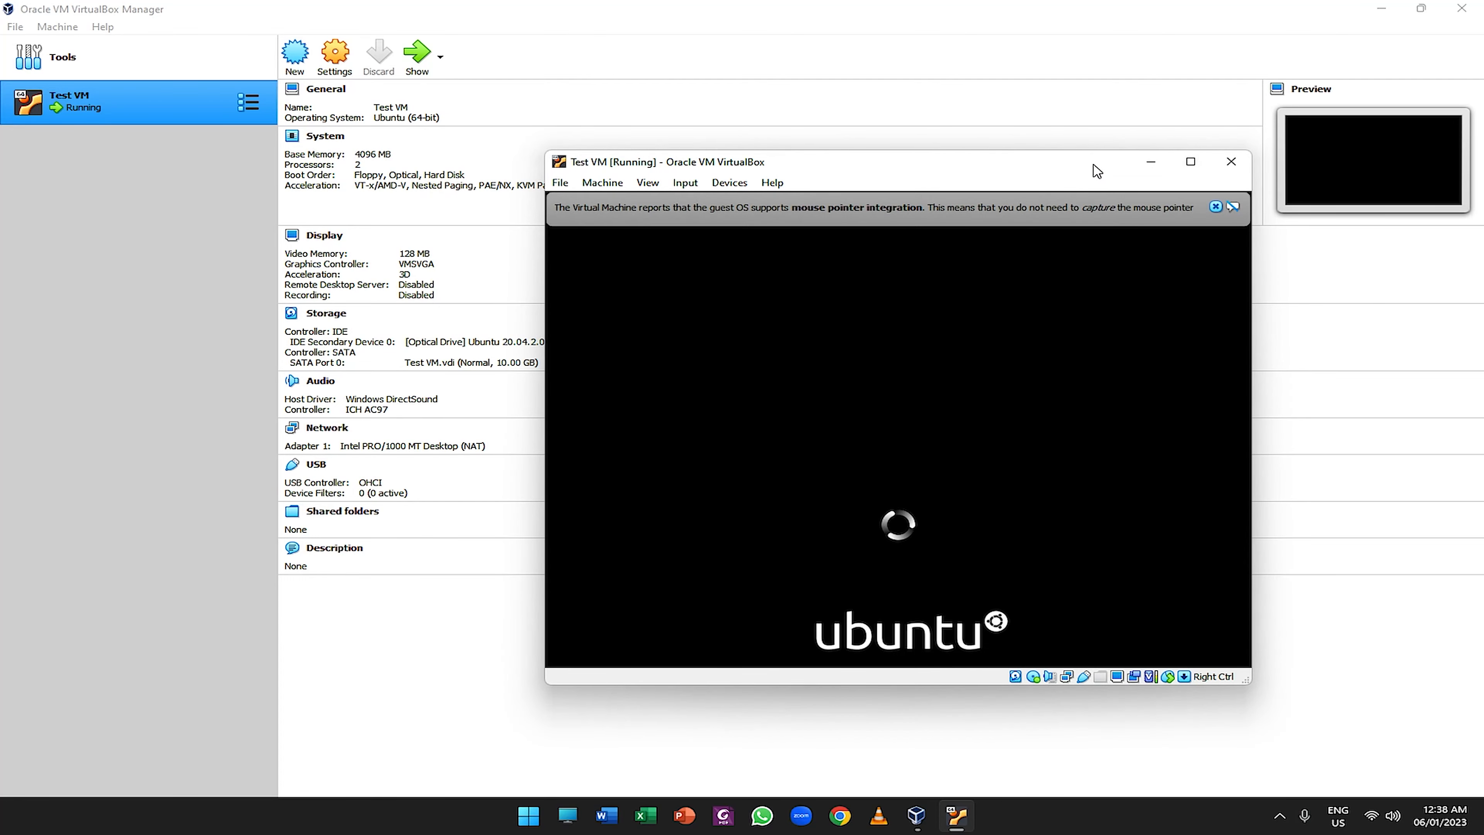
Maximize the Test VM window, cancel the filesystem check and dismiss the mouse pointer integration notice.
click(1186, 160)
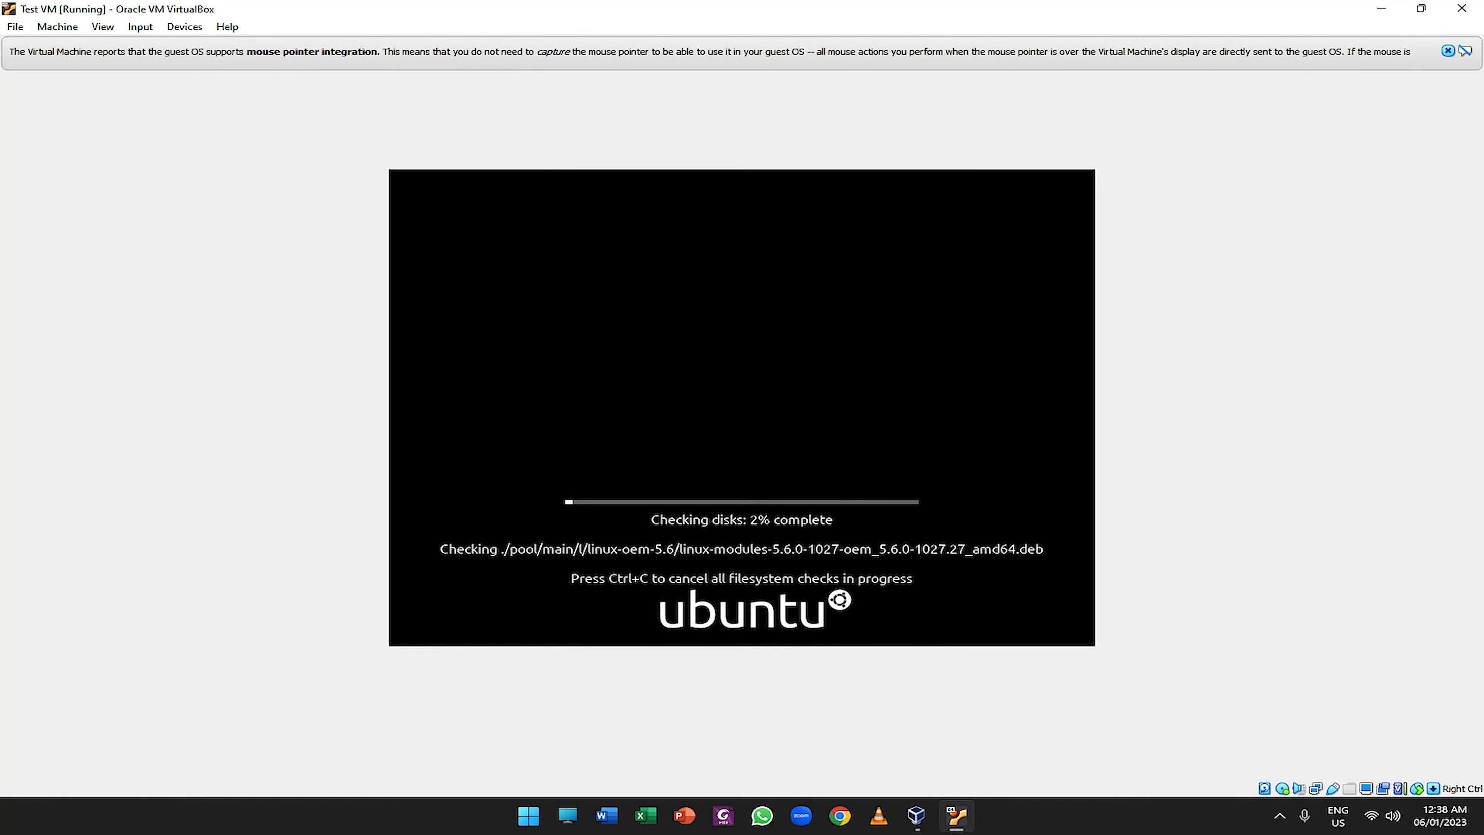
key(ctrl+c)
click(1449, 51)
Minimize the VirtualBox Manager behind the Test VM window and maximize the virtual machine again.
drag(744, 8, 1025, 24)
click(1381, 8)
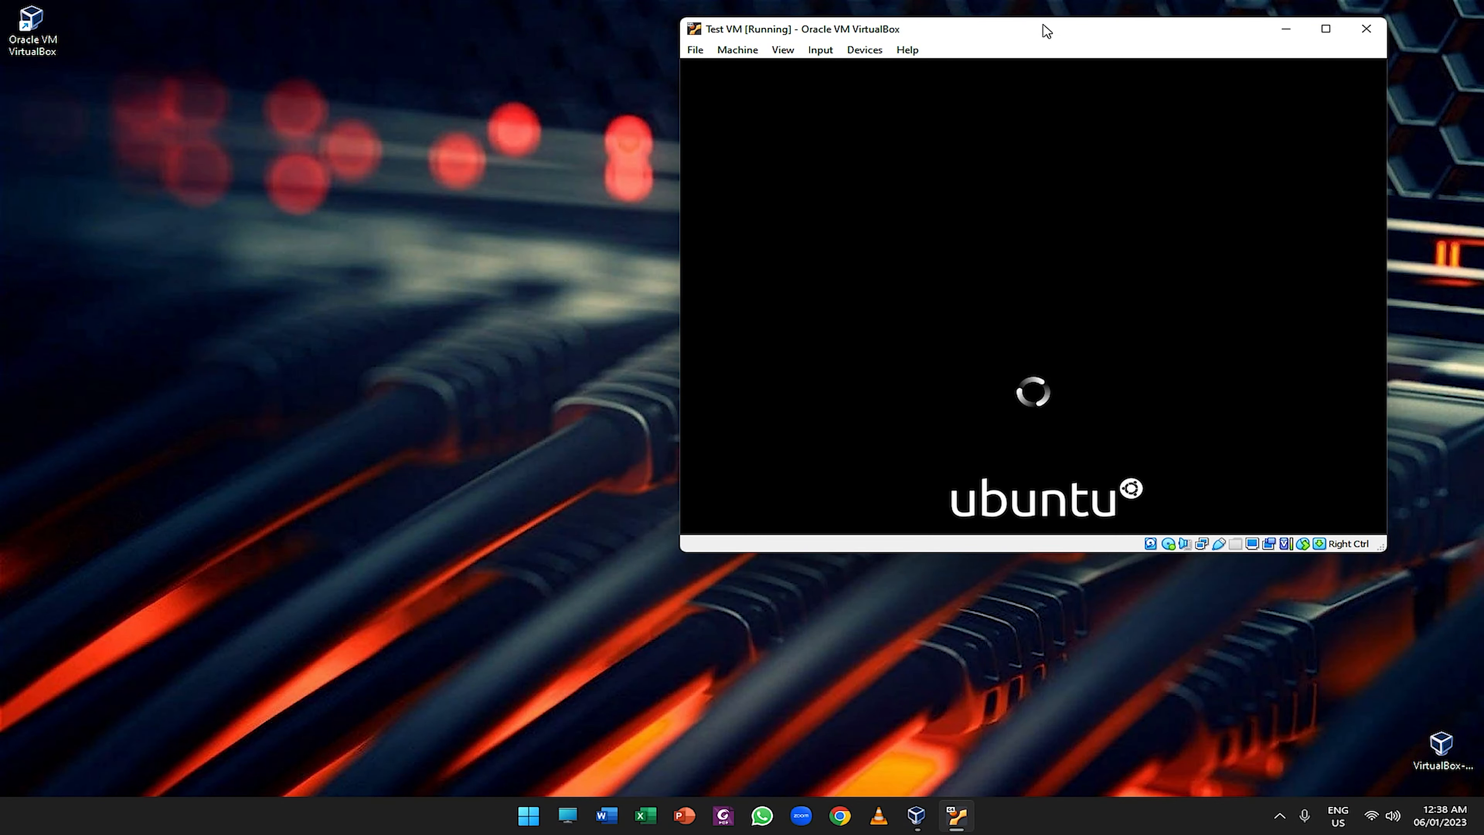
double_click(1044, 25)
Look through the USB devices and machine control options available for the running virtual machine.
click(184, 26)
mouse_move(234, 98)
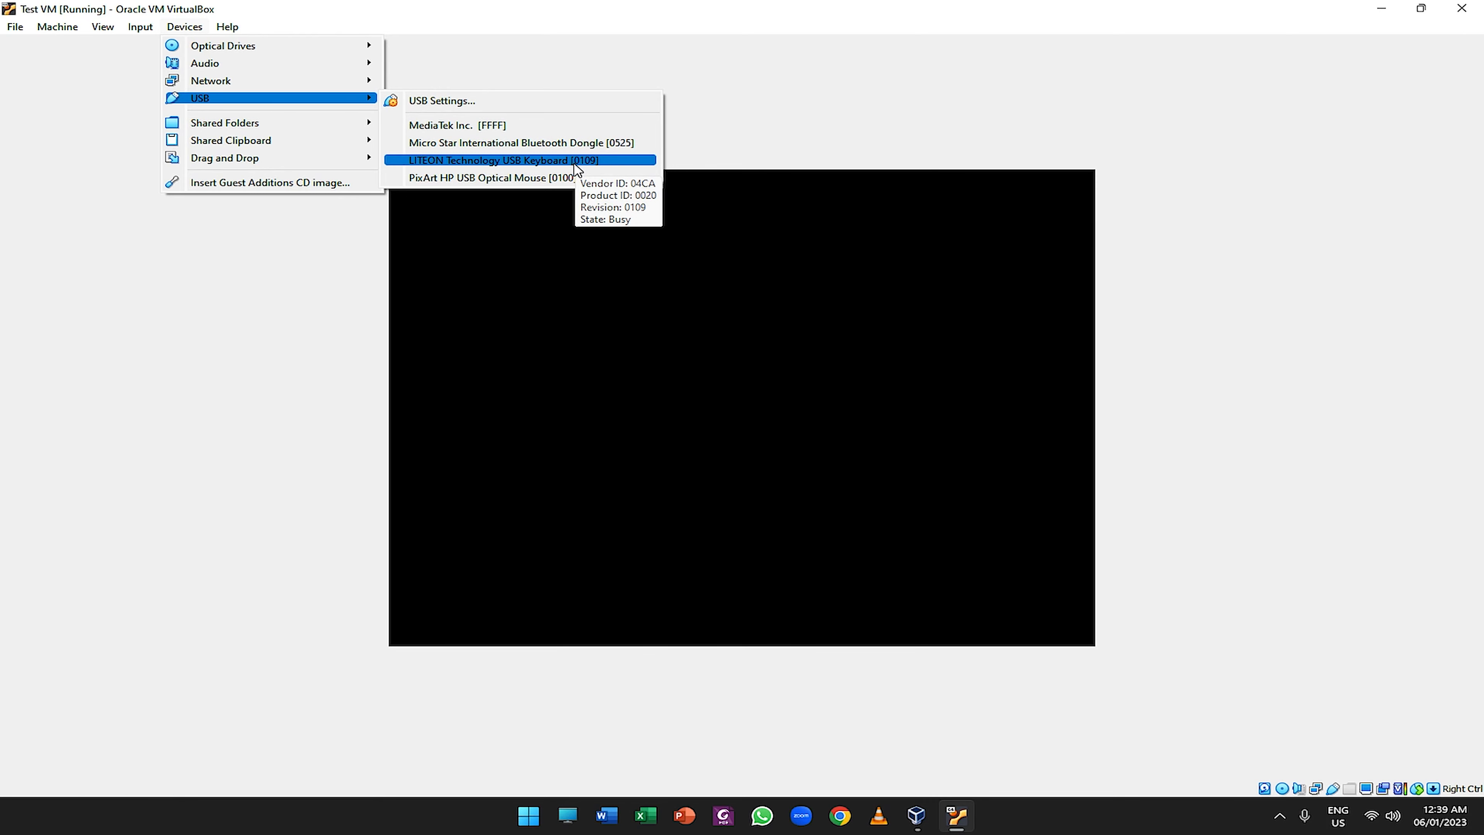
click(705, 85)
click(47, 26)
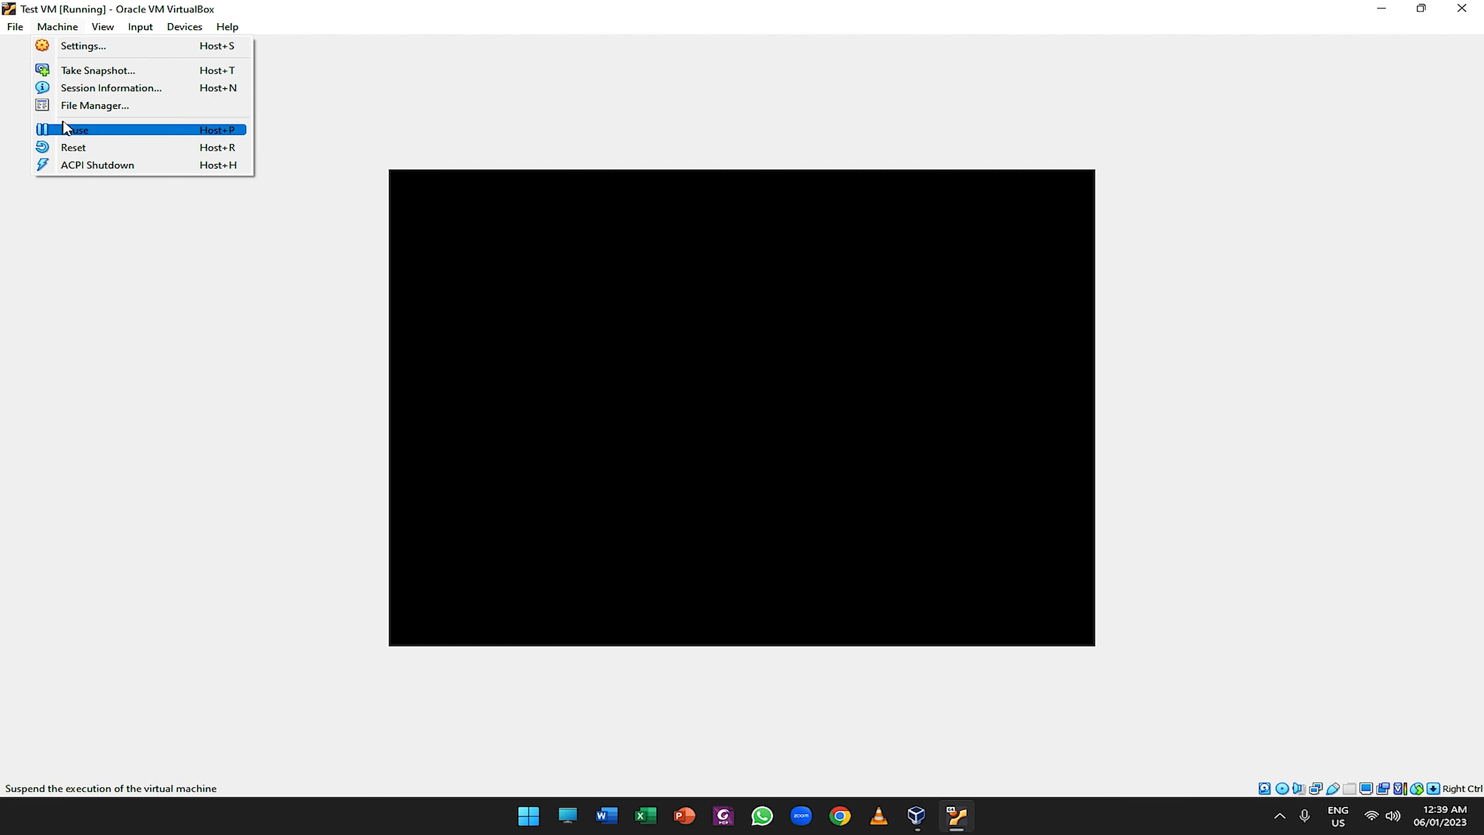
click(437, 107)
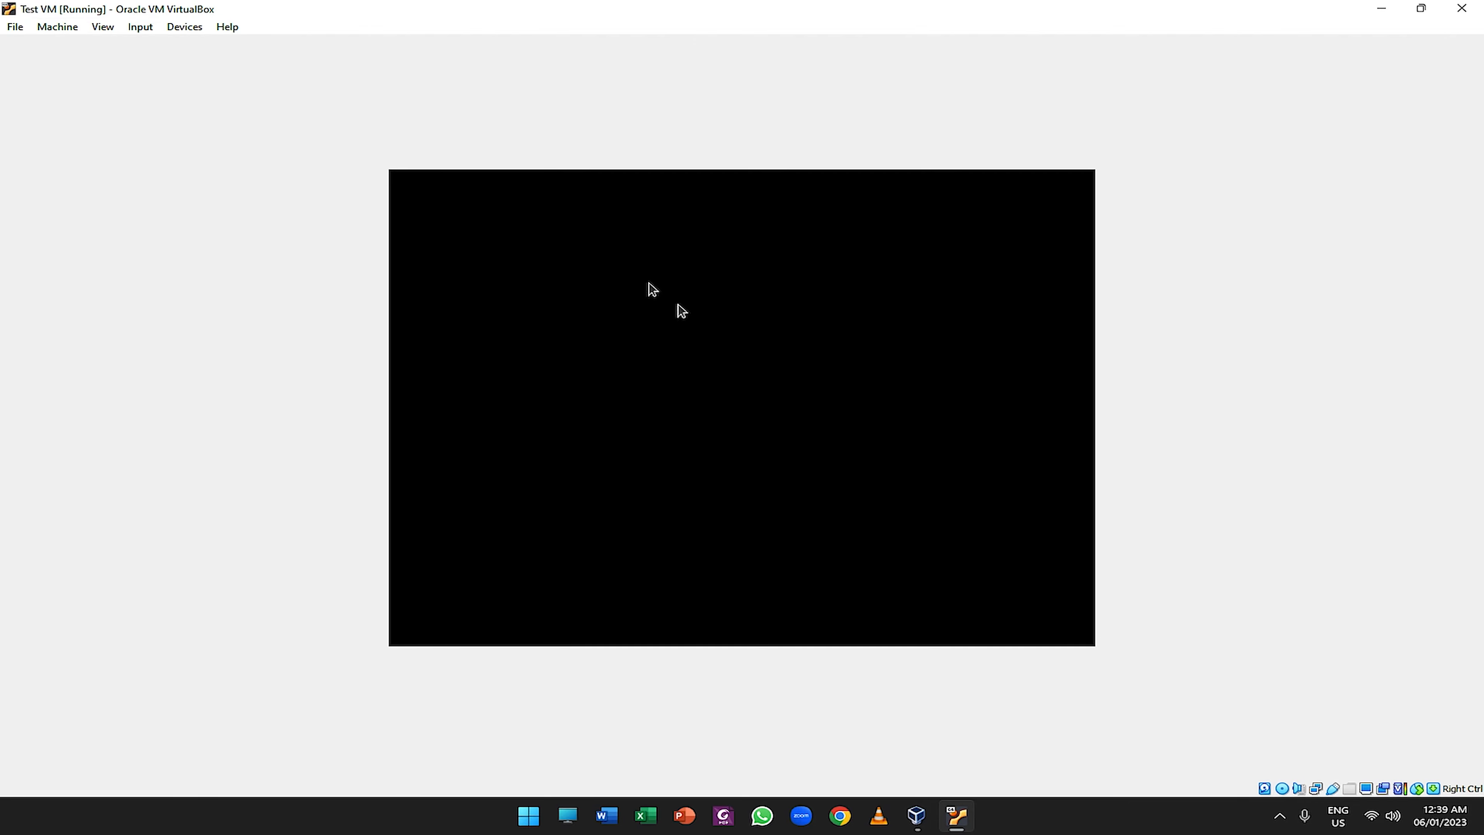
Set the Ubuntu guest's display resolution to 1680 × 1050 (16:10) and keep the changes.
right_click(758, 332)
click(801, 510)
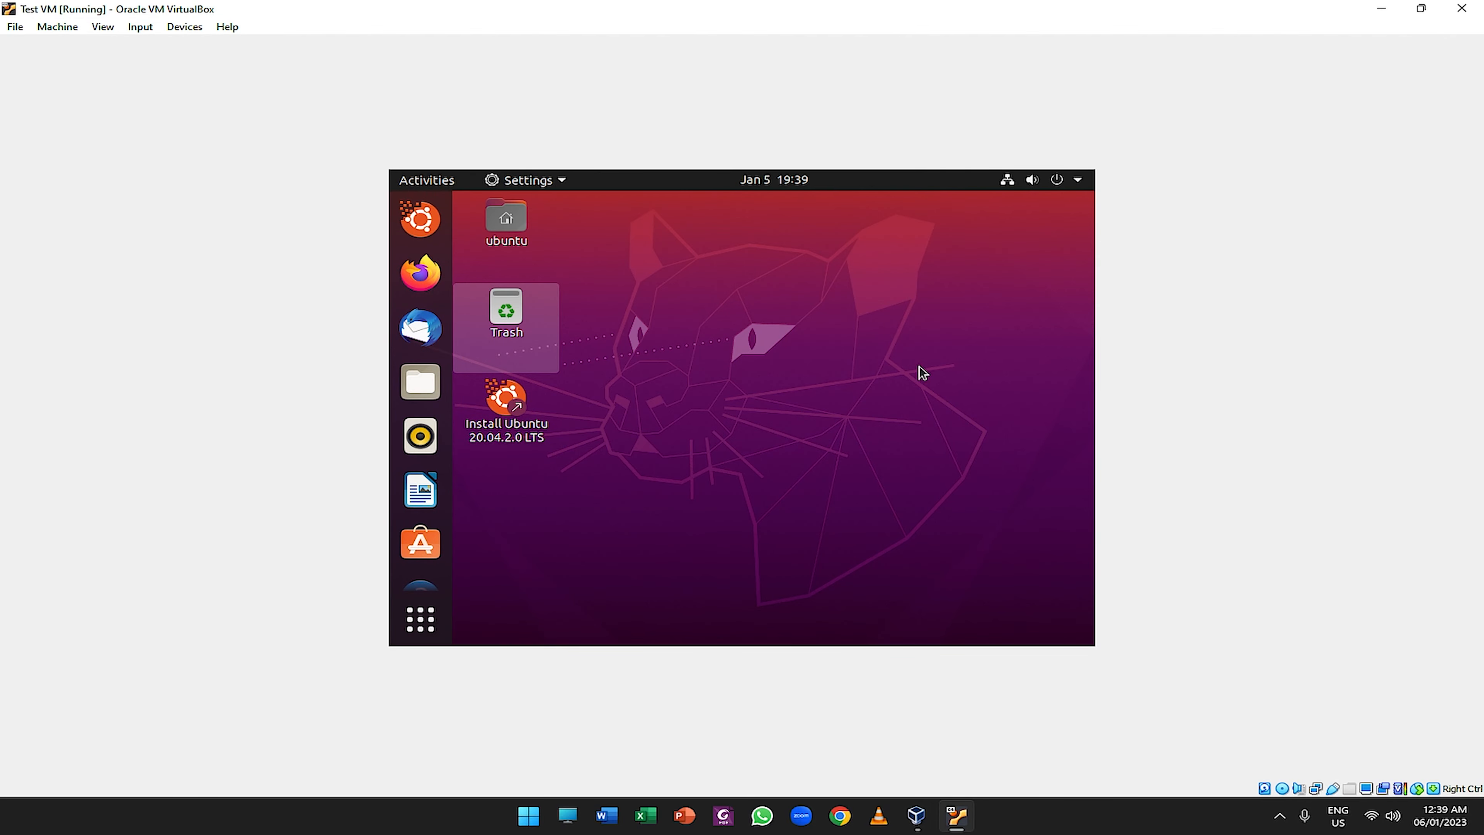
scroll(560, 370, down, 5)
click(560, 420)
click(1033, 351)
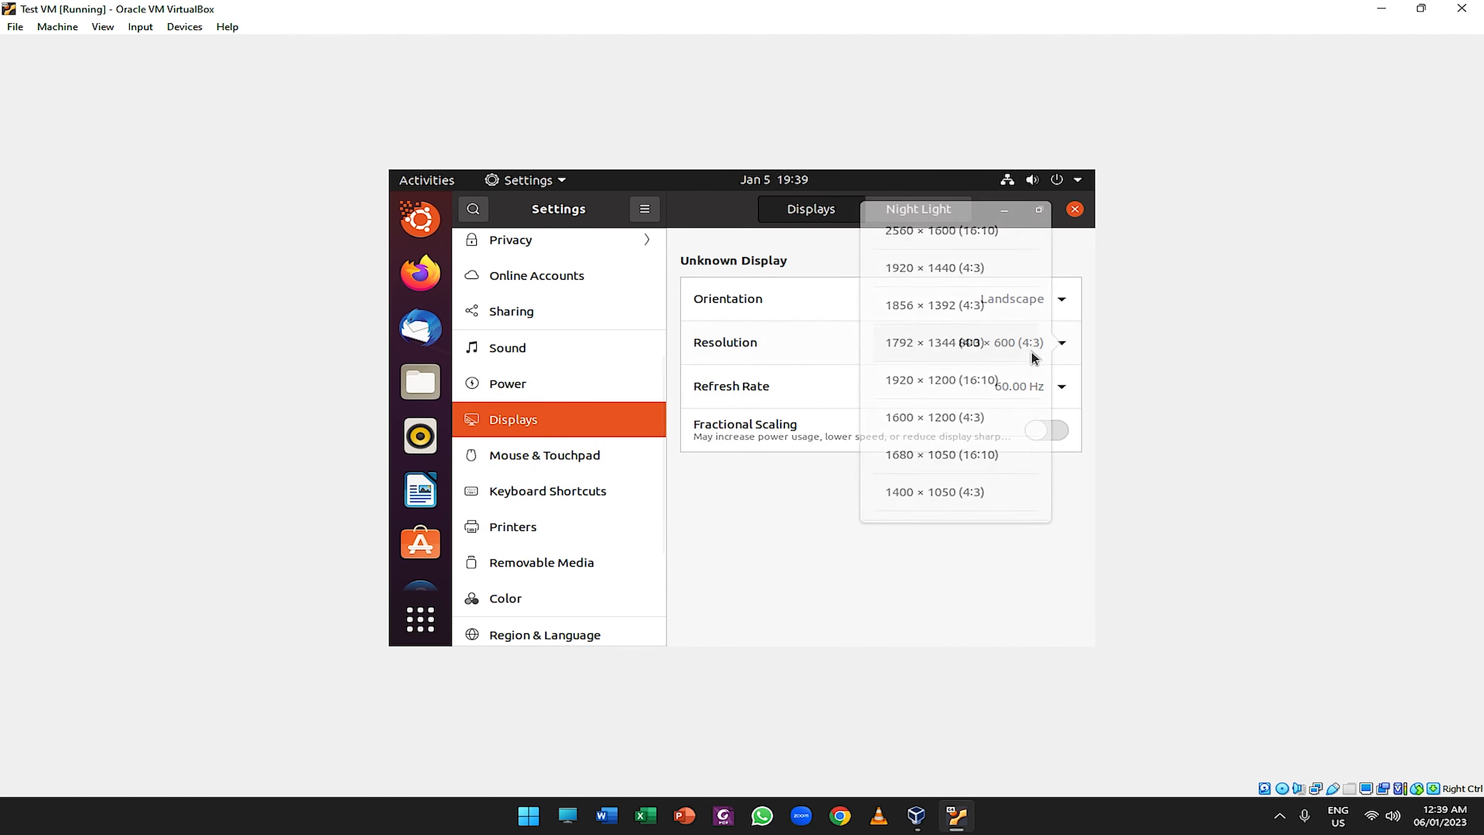
click(952, 455)
click(1055, 211)
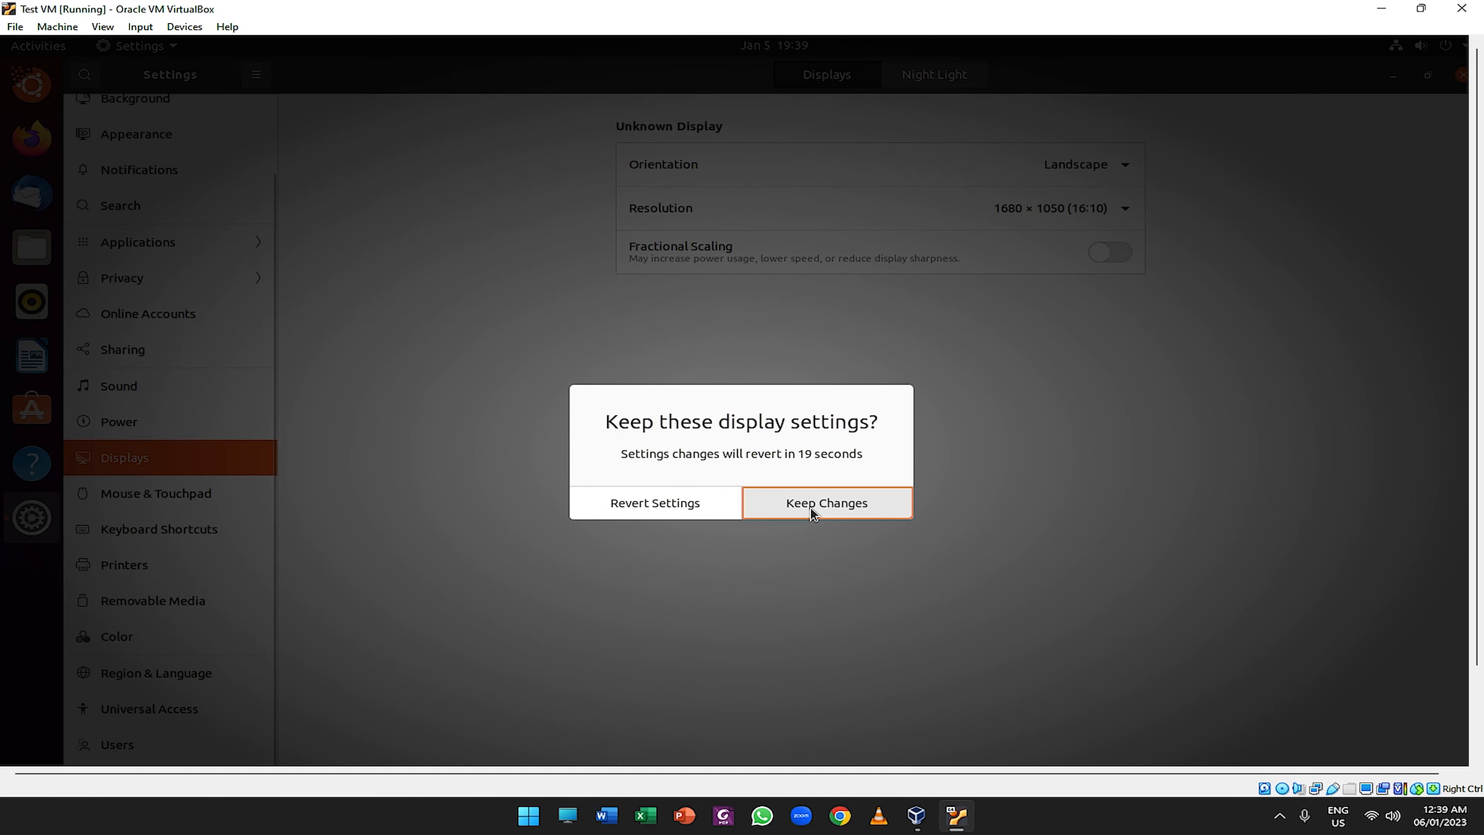
click(810, 506)
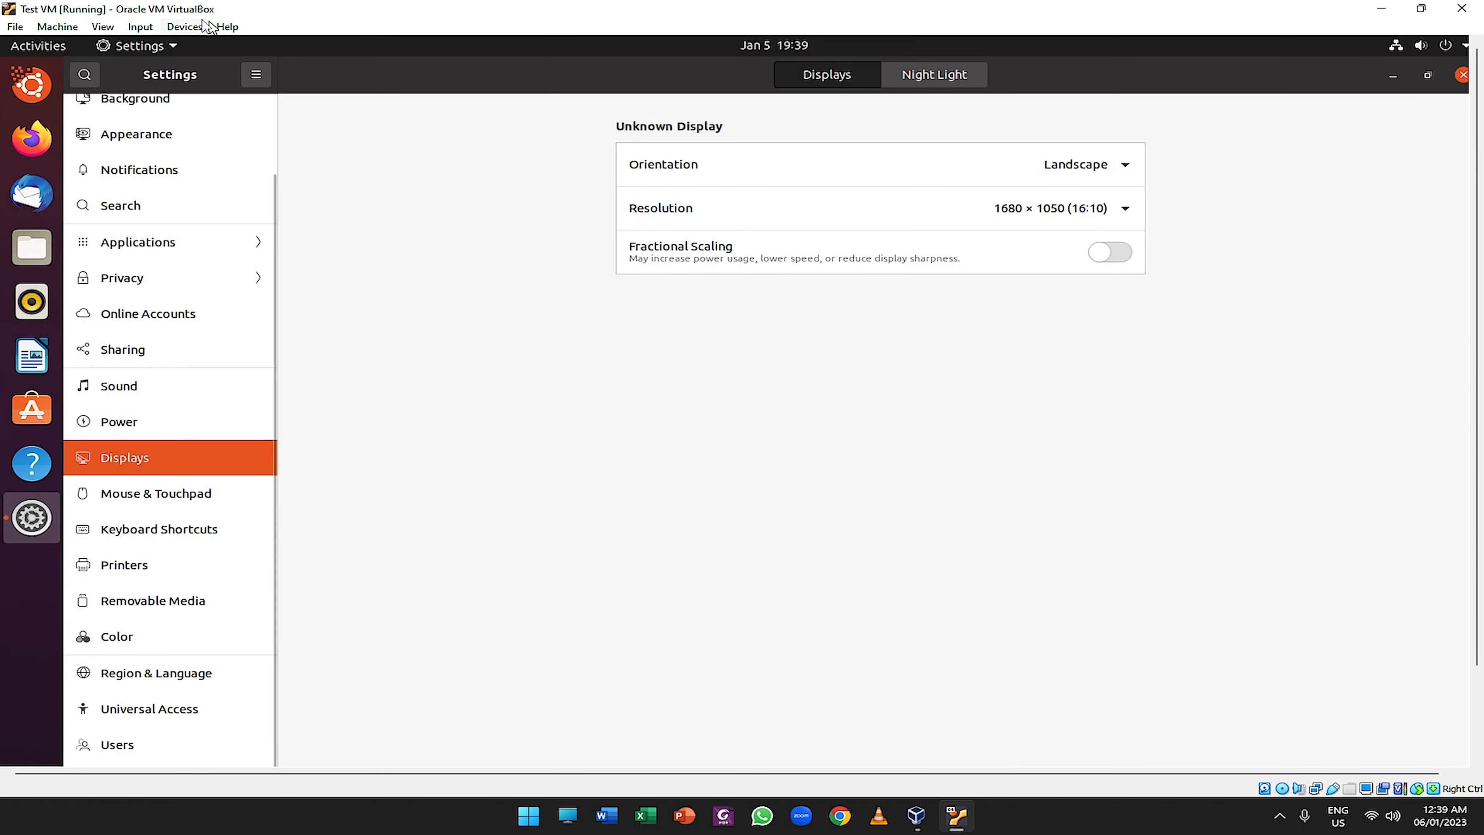
Switch the virtual machine to full-screen mode and close Ubuntu's Settings window.
click(102, 27)
click(119, 48)
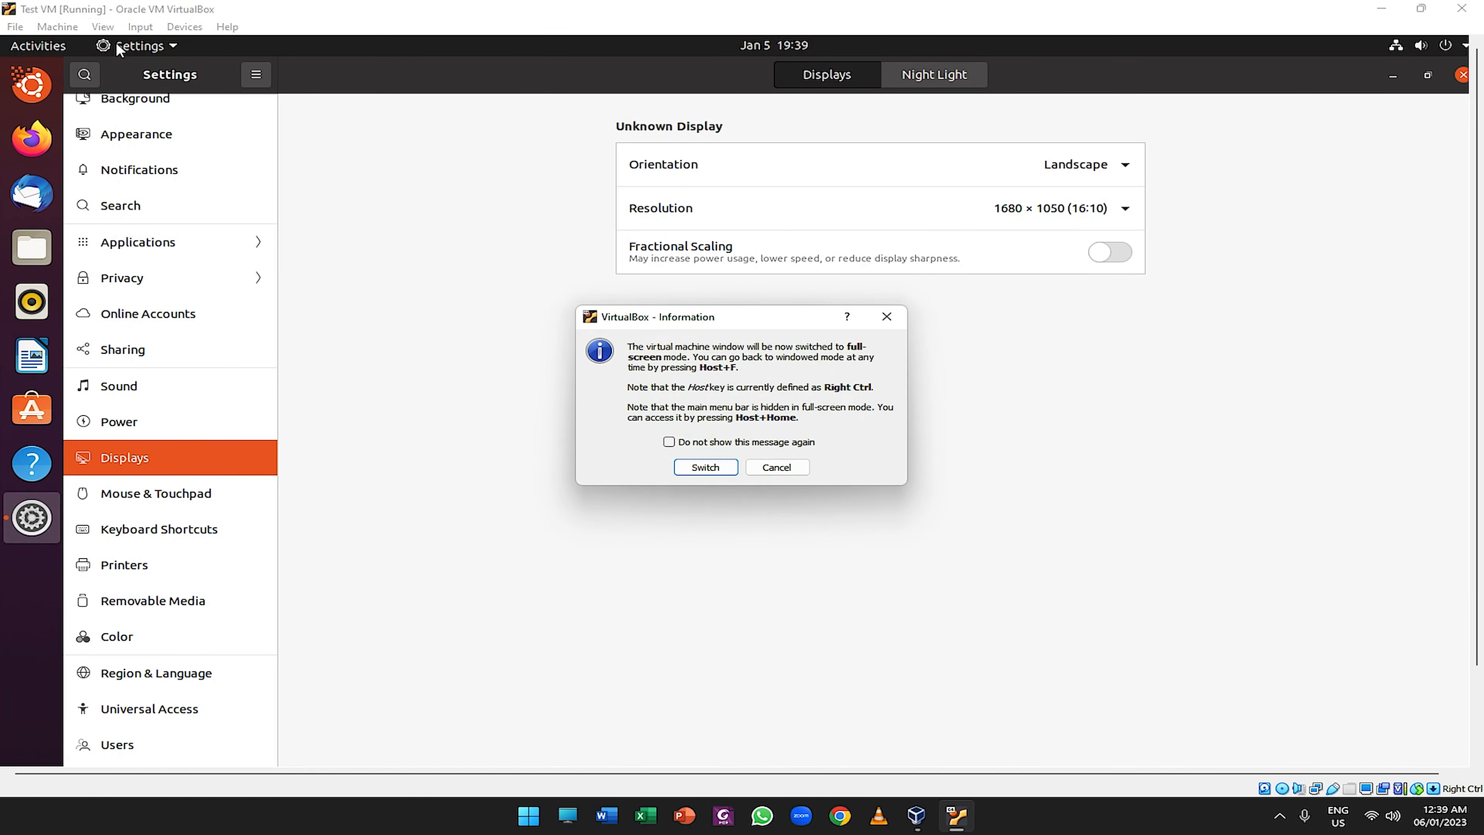
click(705, 466)
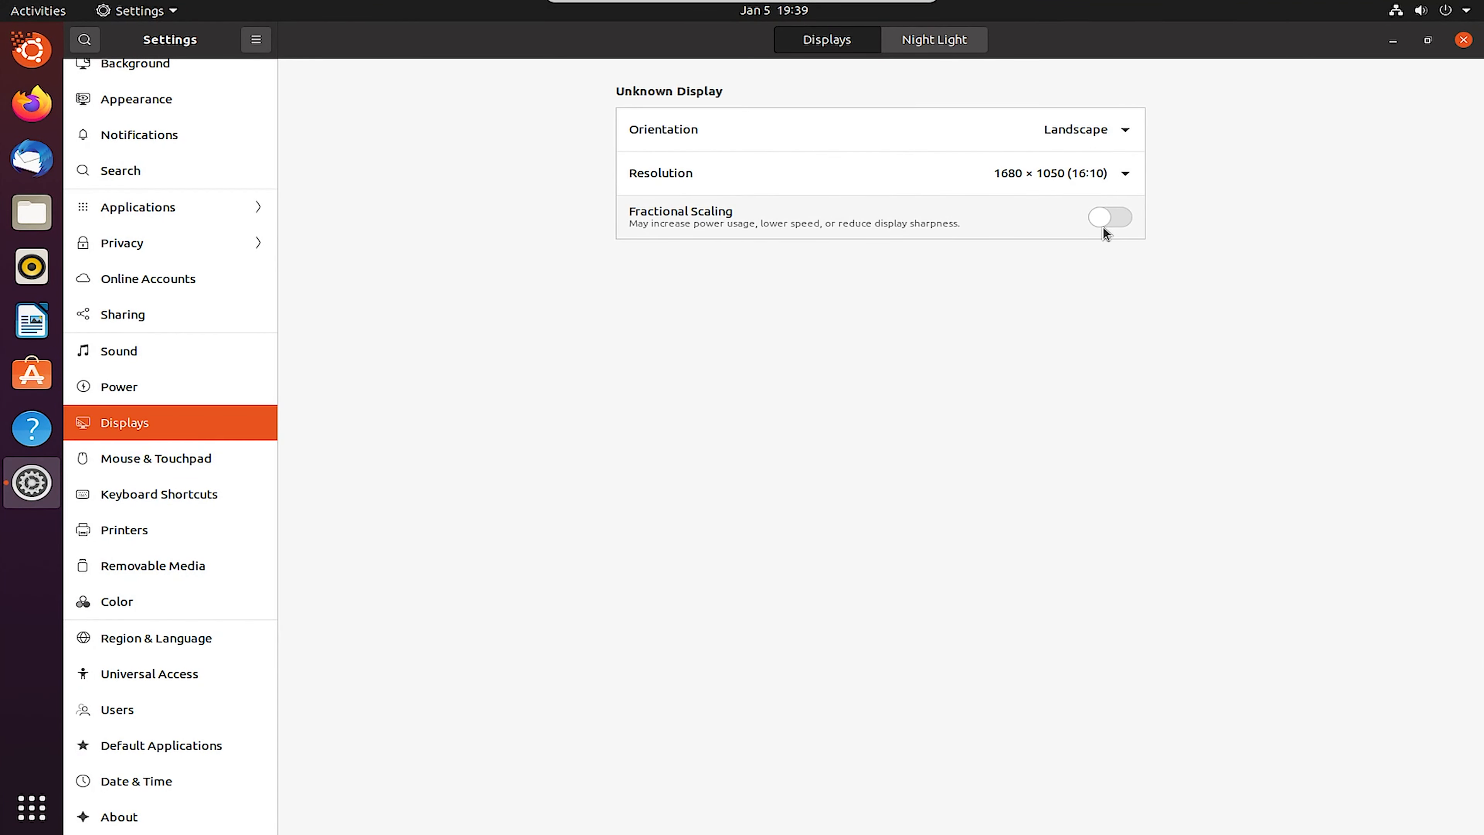
click(1461, 41)
right_click(854, 209)
click(613, 258)
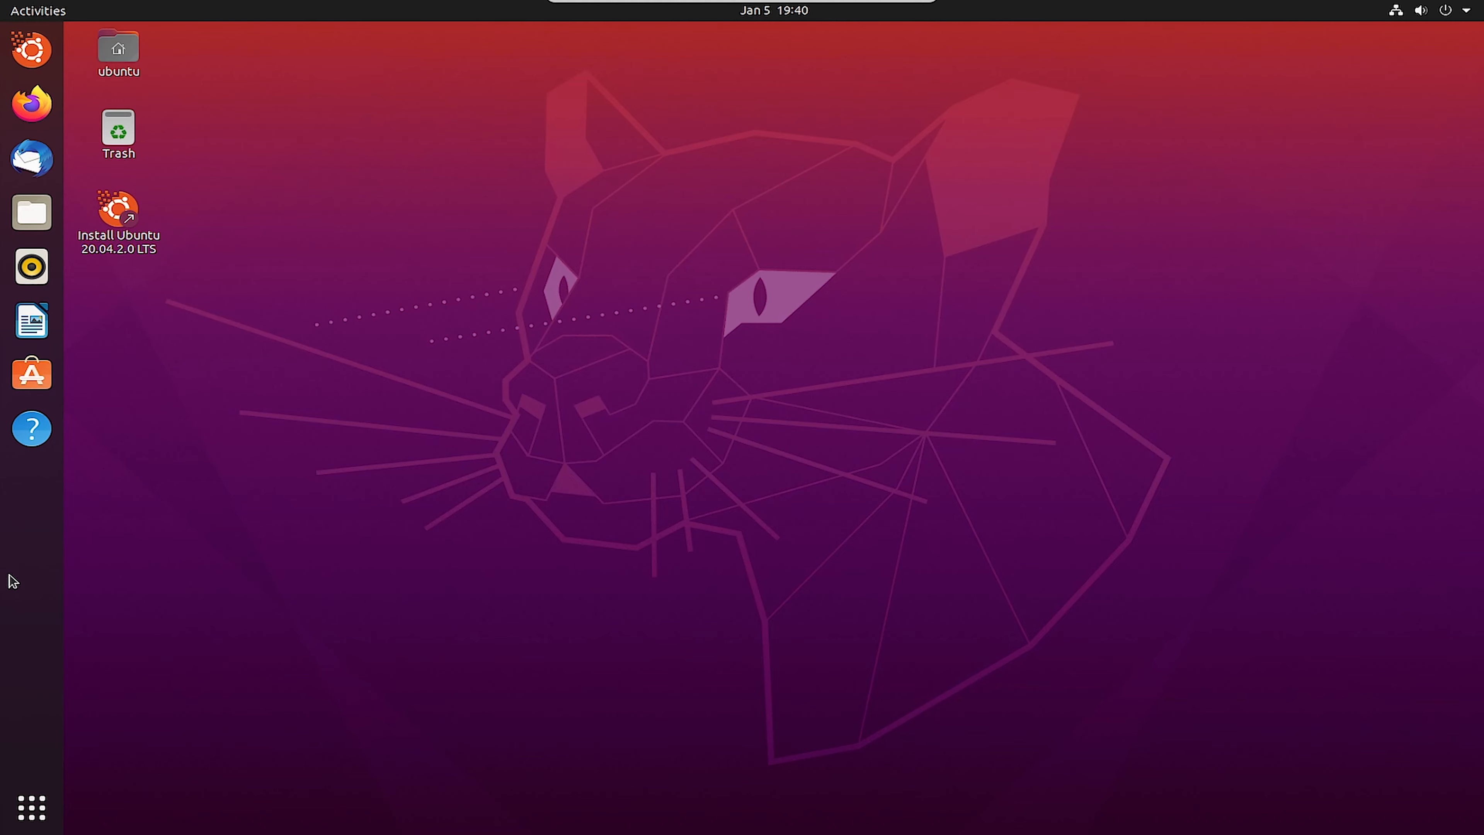
Browse Ubuntu's installed applications and open the Terminal.
click(32, 807)
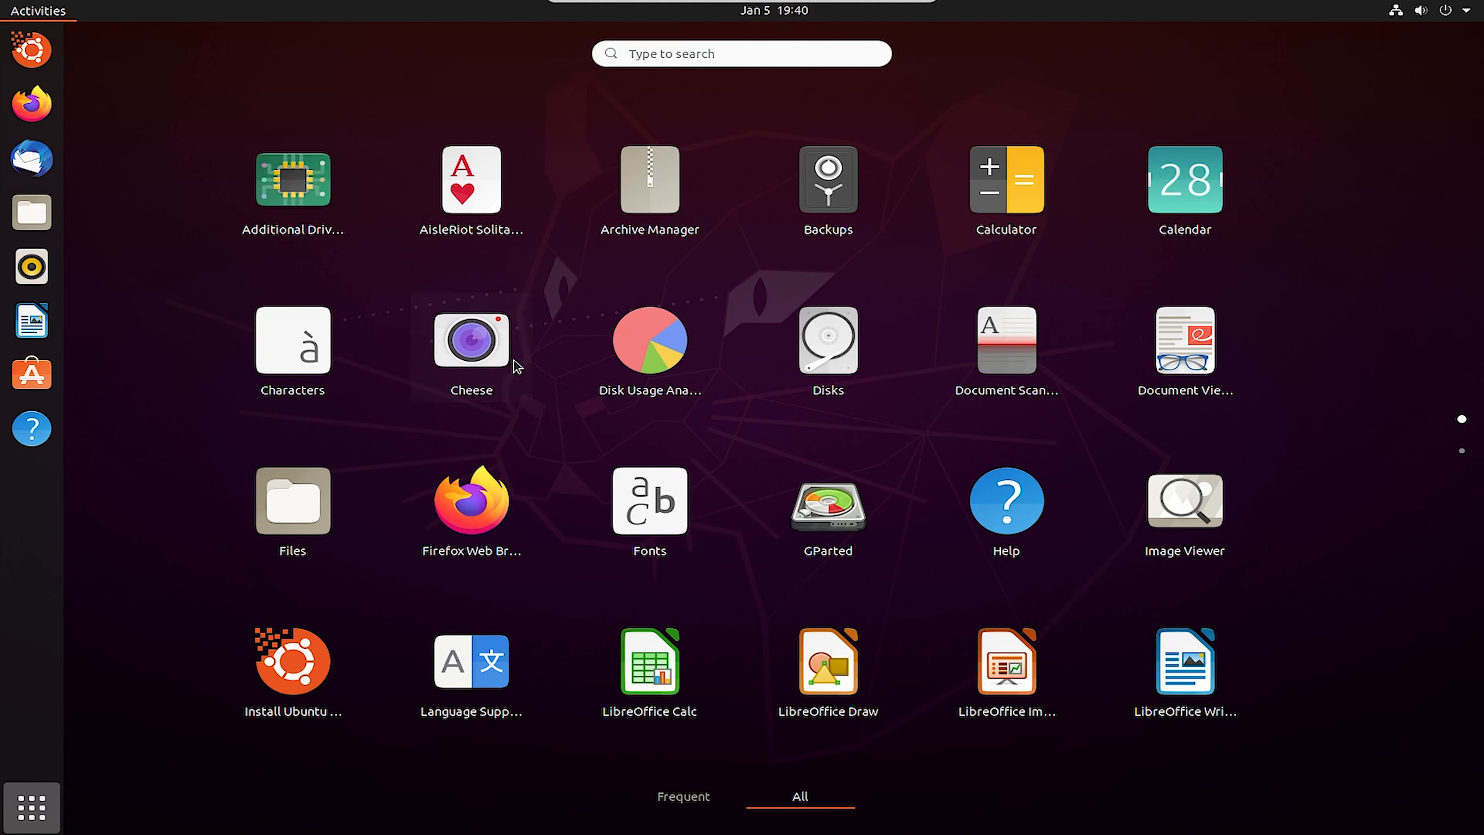
scroll(934, 643, down, 1)
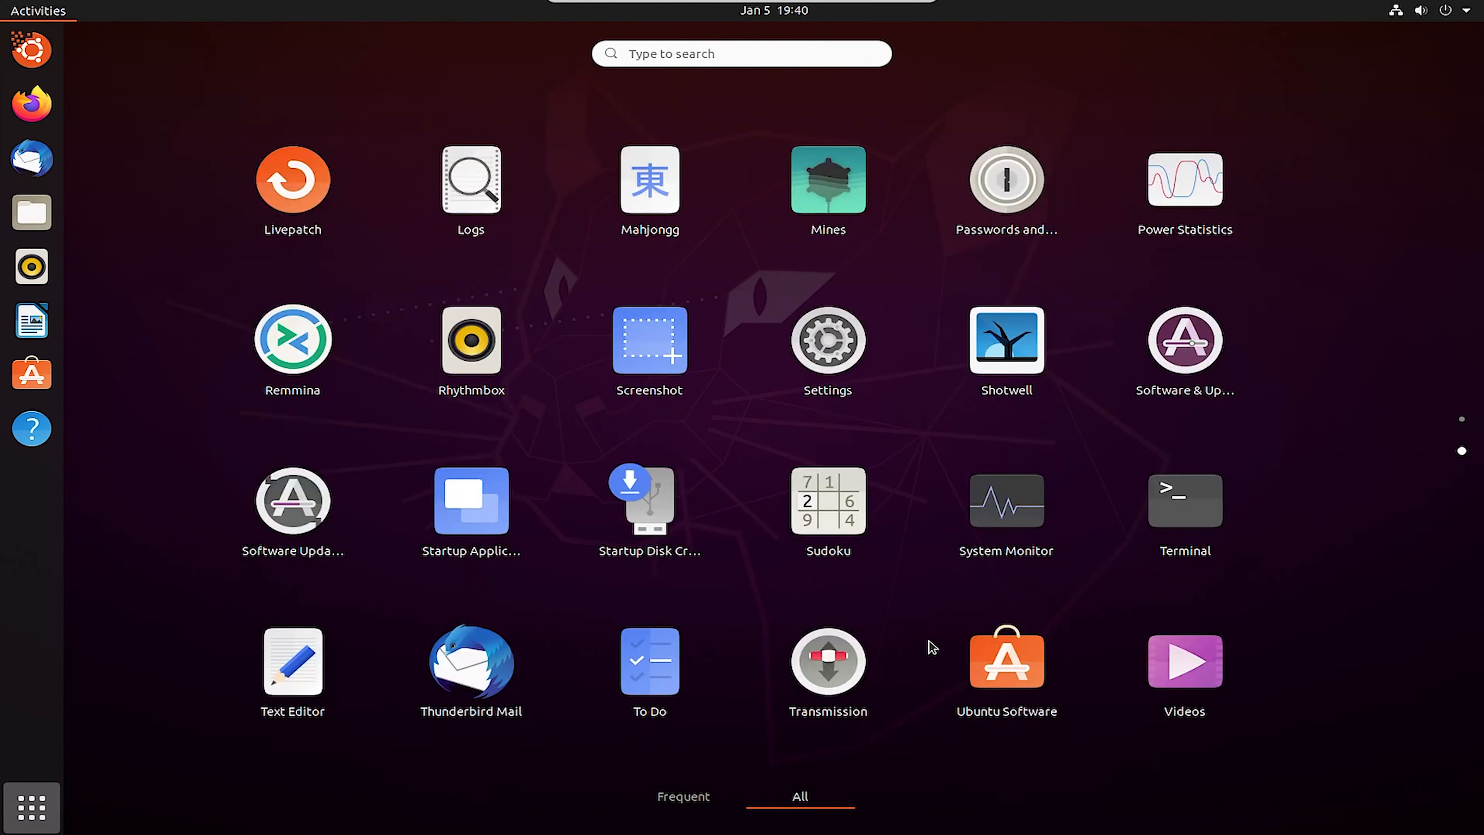
click(1185, 499)
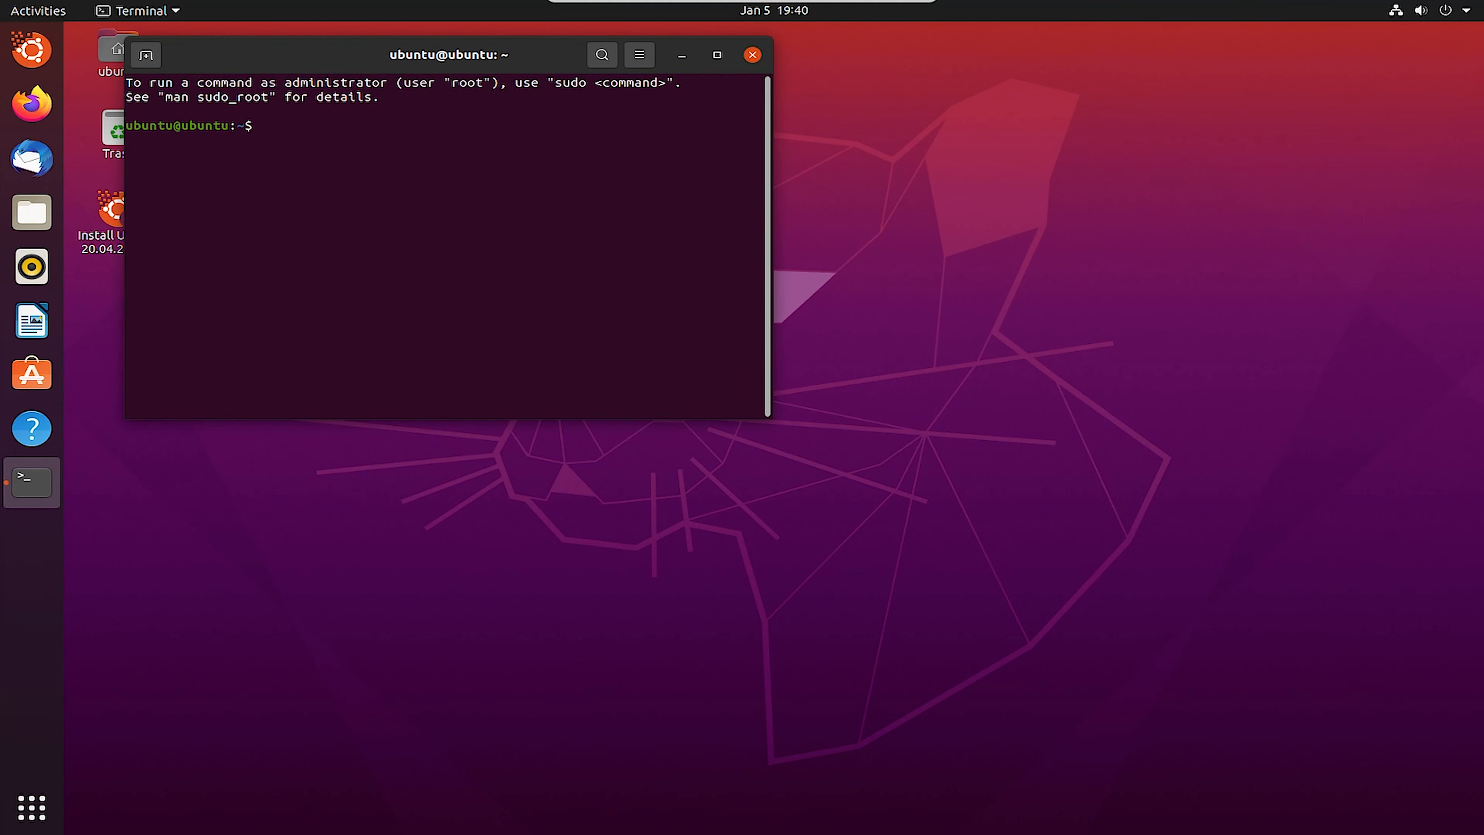
Try the ifconfig command and install its package with sudo apt install net-tools.
text(ifco)
key(Return)
text(ifconfig)
key(Return)
text(sudo apt install net-tools)
key(Return)
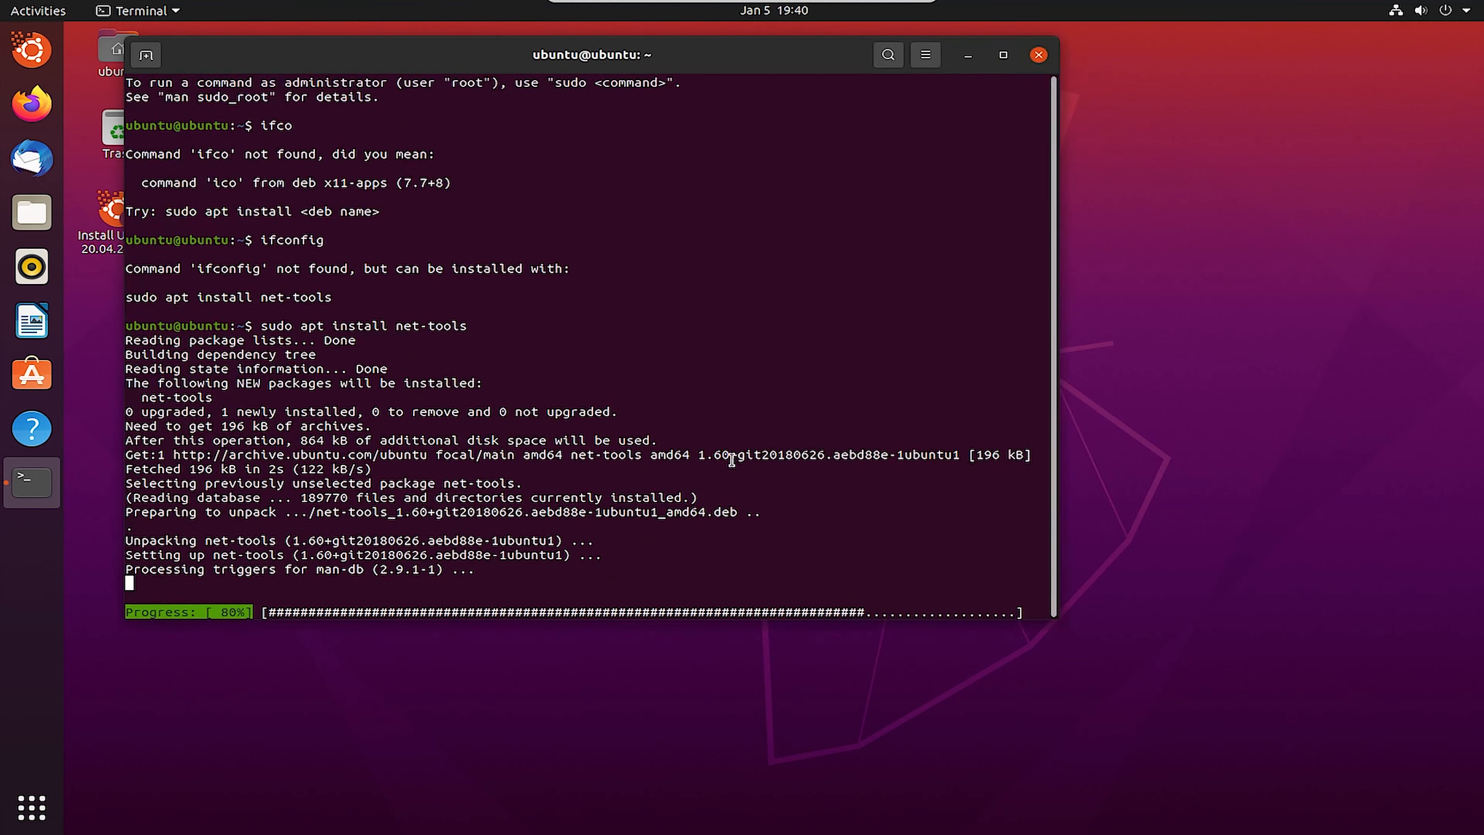
Run ifconfig, highlight the inet address of the enp0s3 interface and move the Terminal window toward the middle of the desktop.
text(ifconfig)
key(Return)
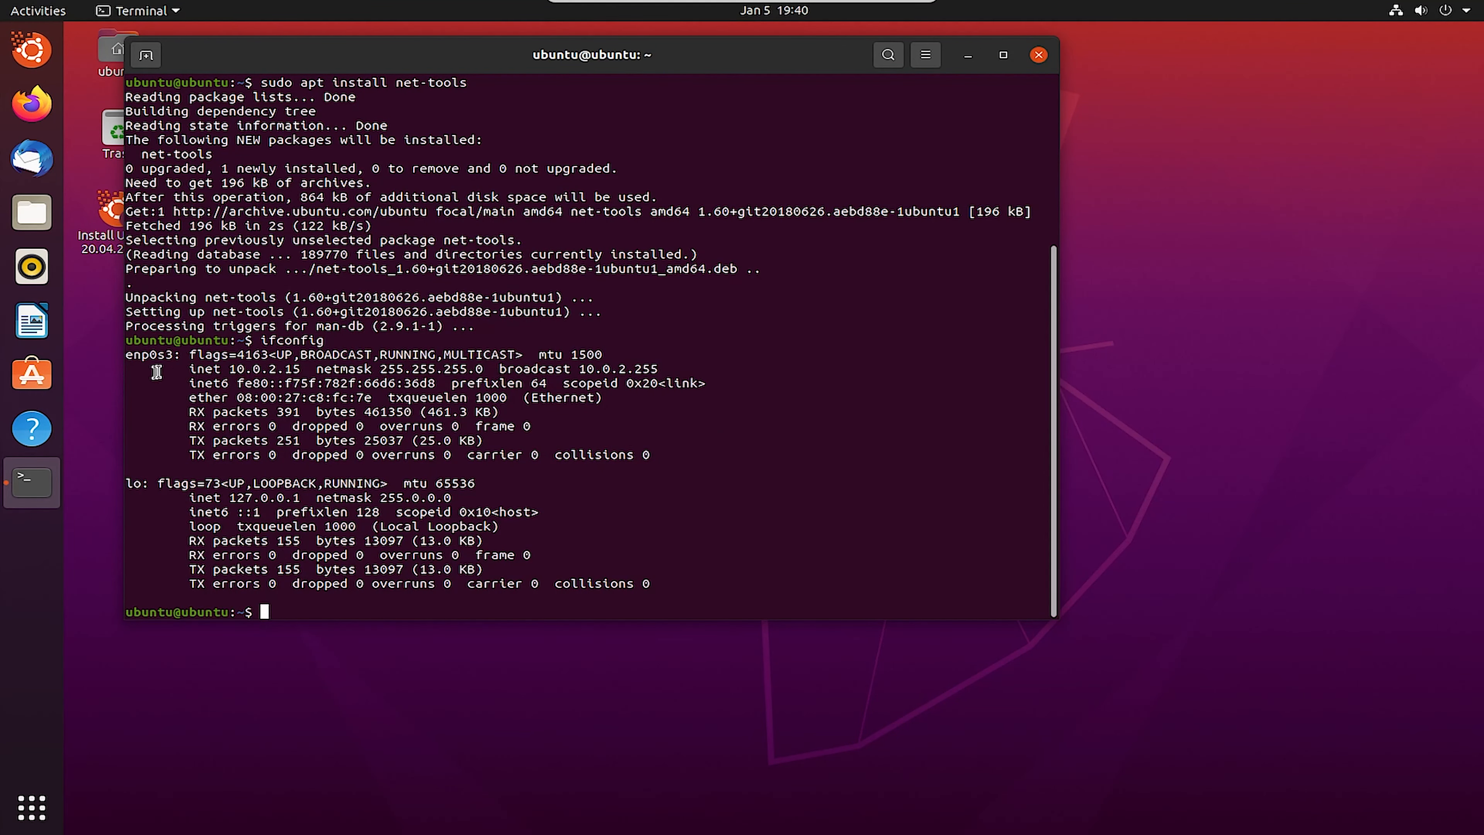
drag(218, 371, 349, 370)
click(319, 359)
drag(712, 74, 881, 183)
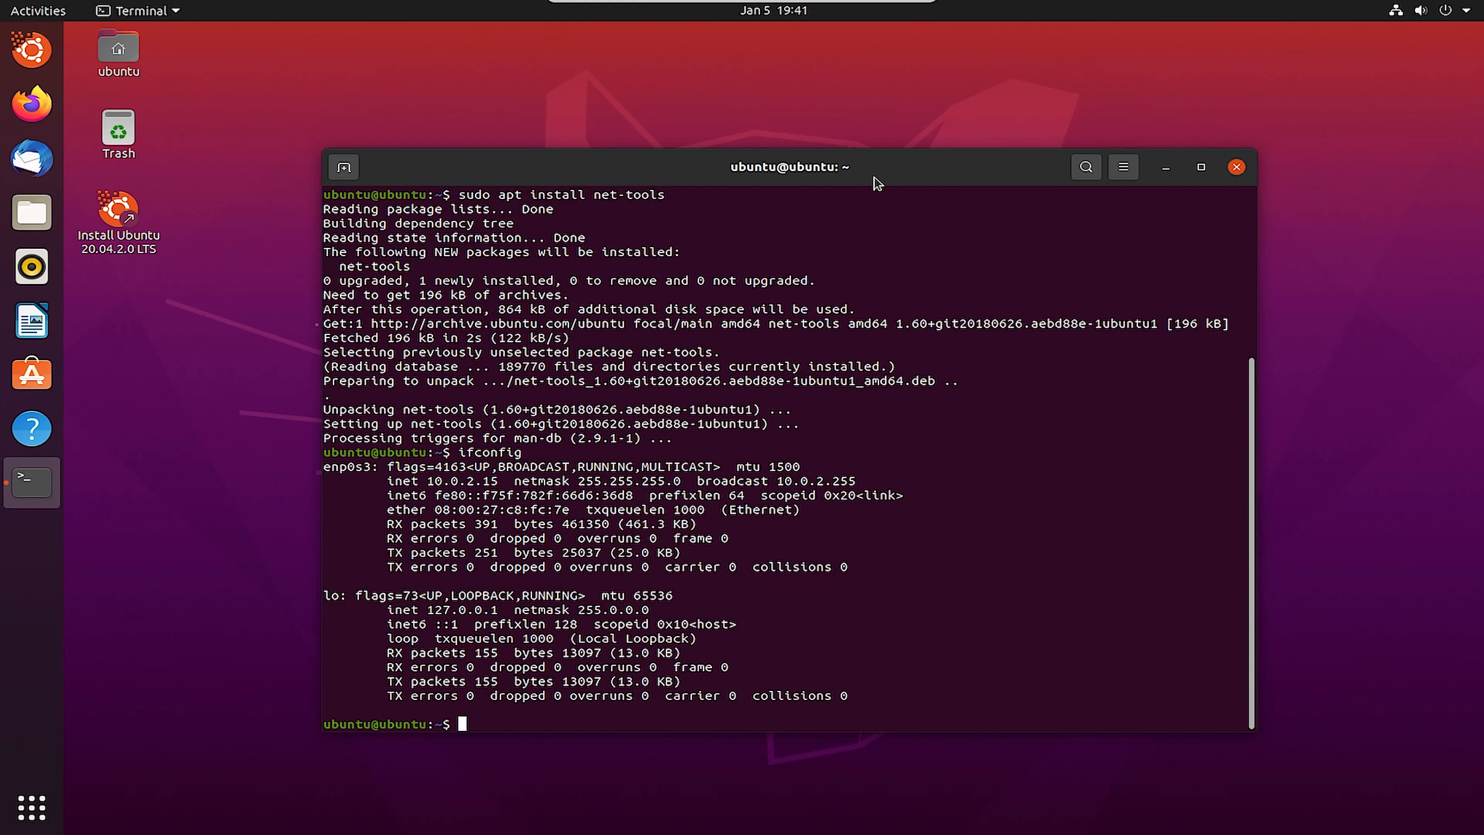
Close the Ubuntu Terminal and take the virtual machine out of full-screen mode.
click(1236, 168)
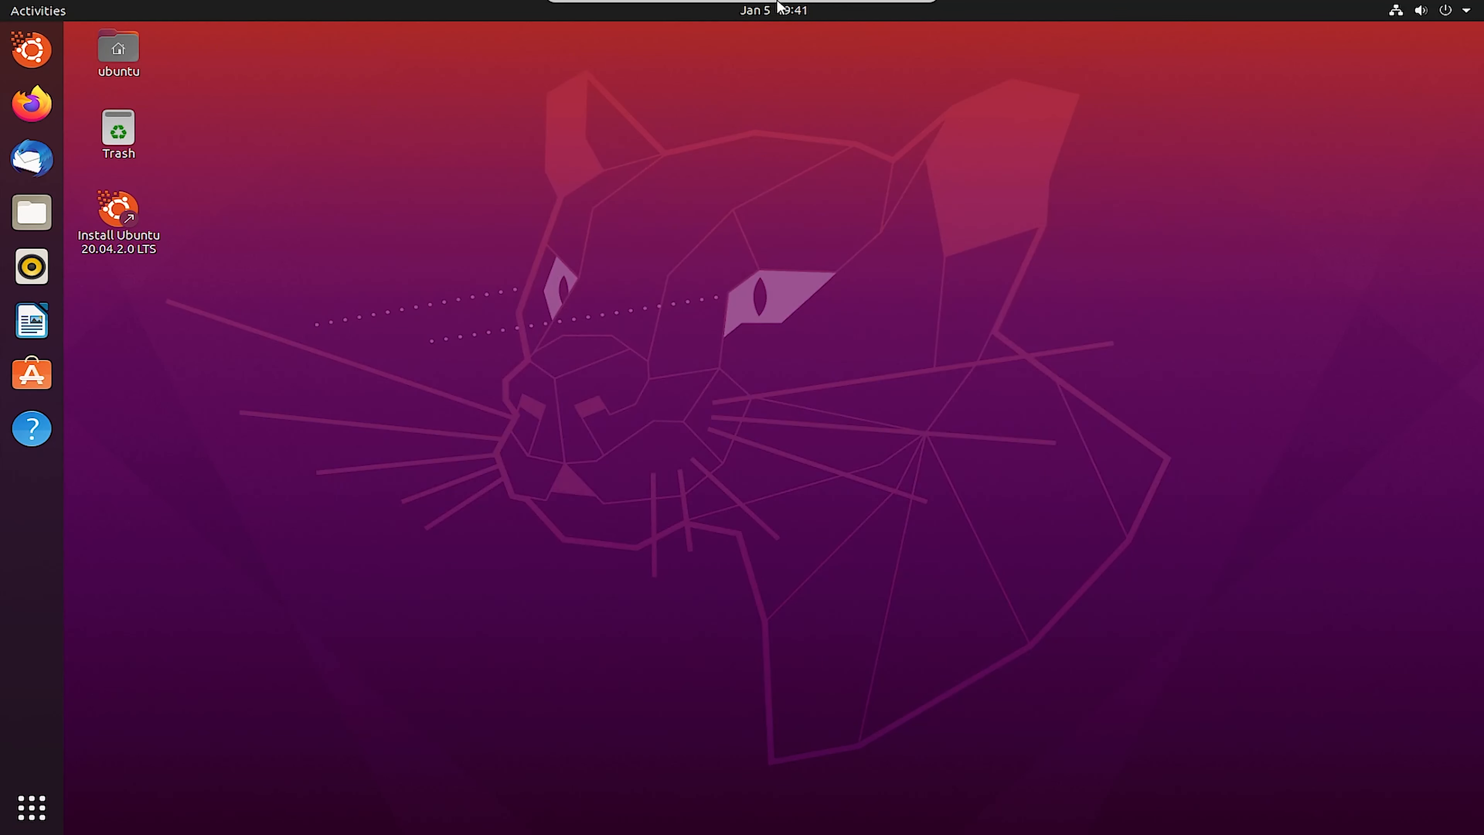
click(924, 9)
click(104, 27)
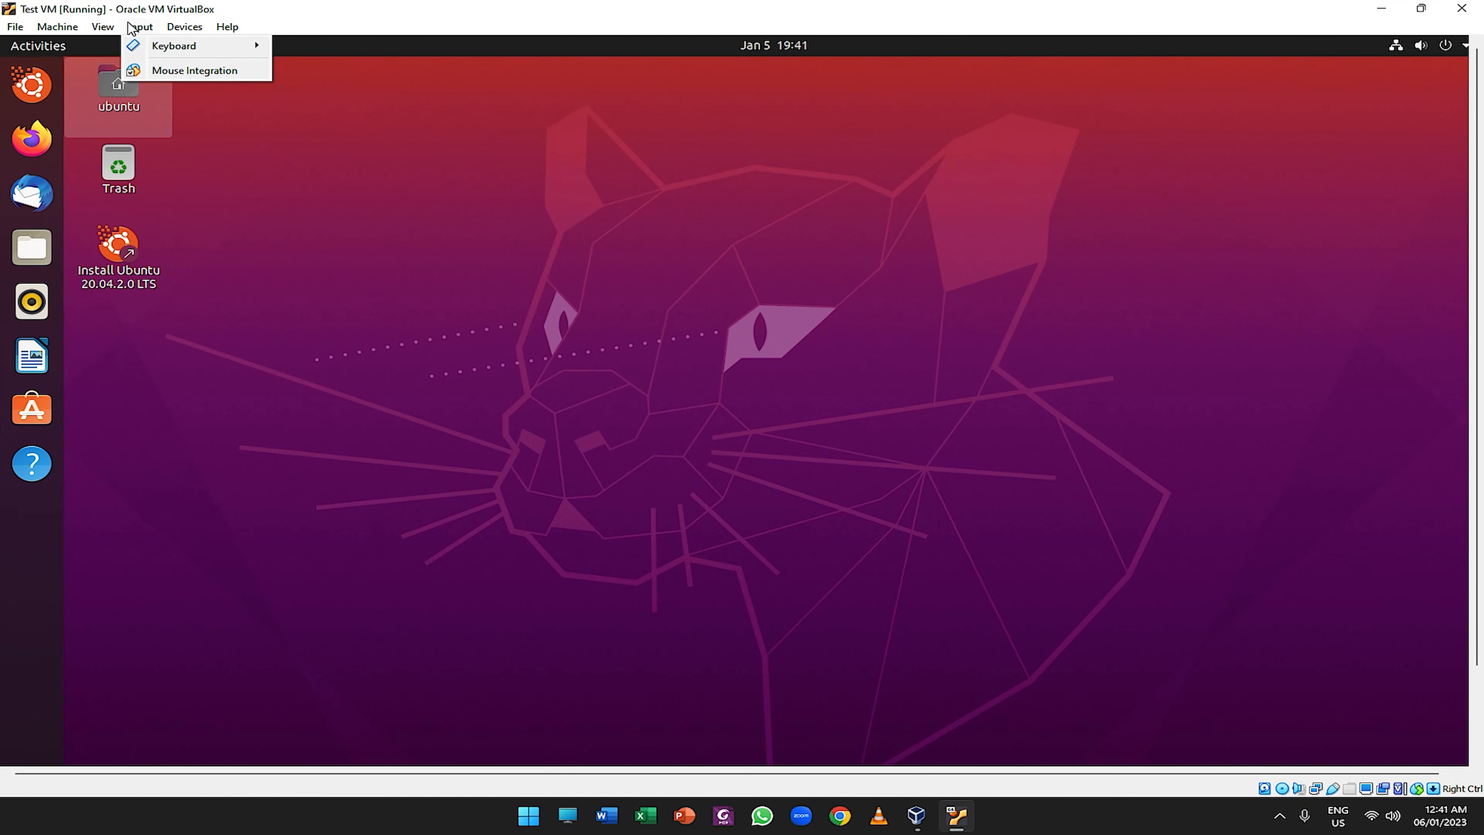
Close the Test VM virtual machine with the Power off the machine option.
mouse_move(2, 36)
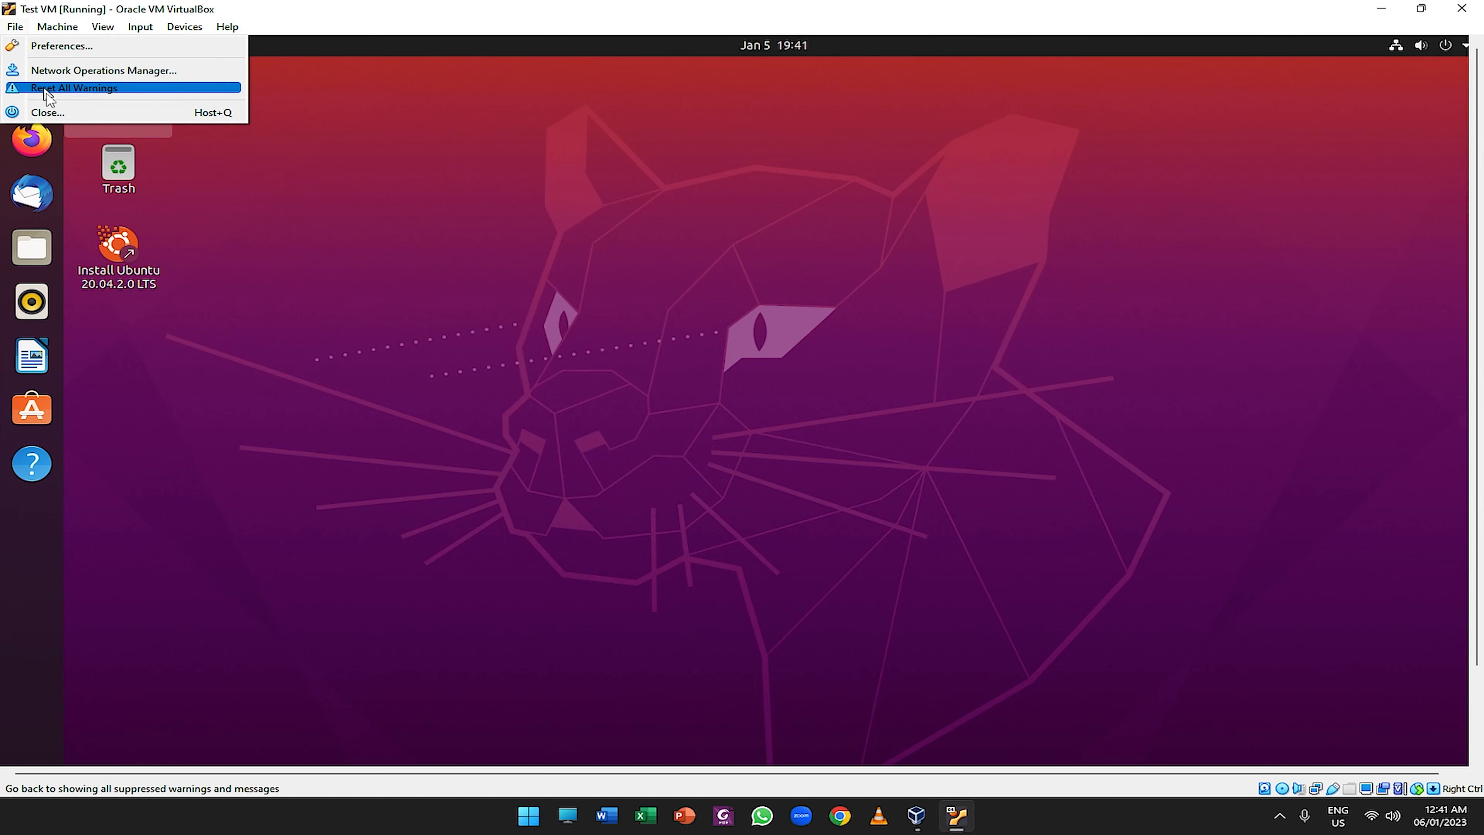
click(57, 112)
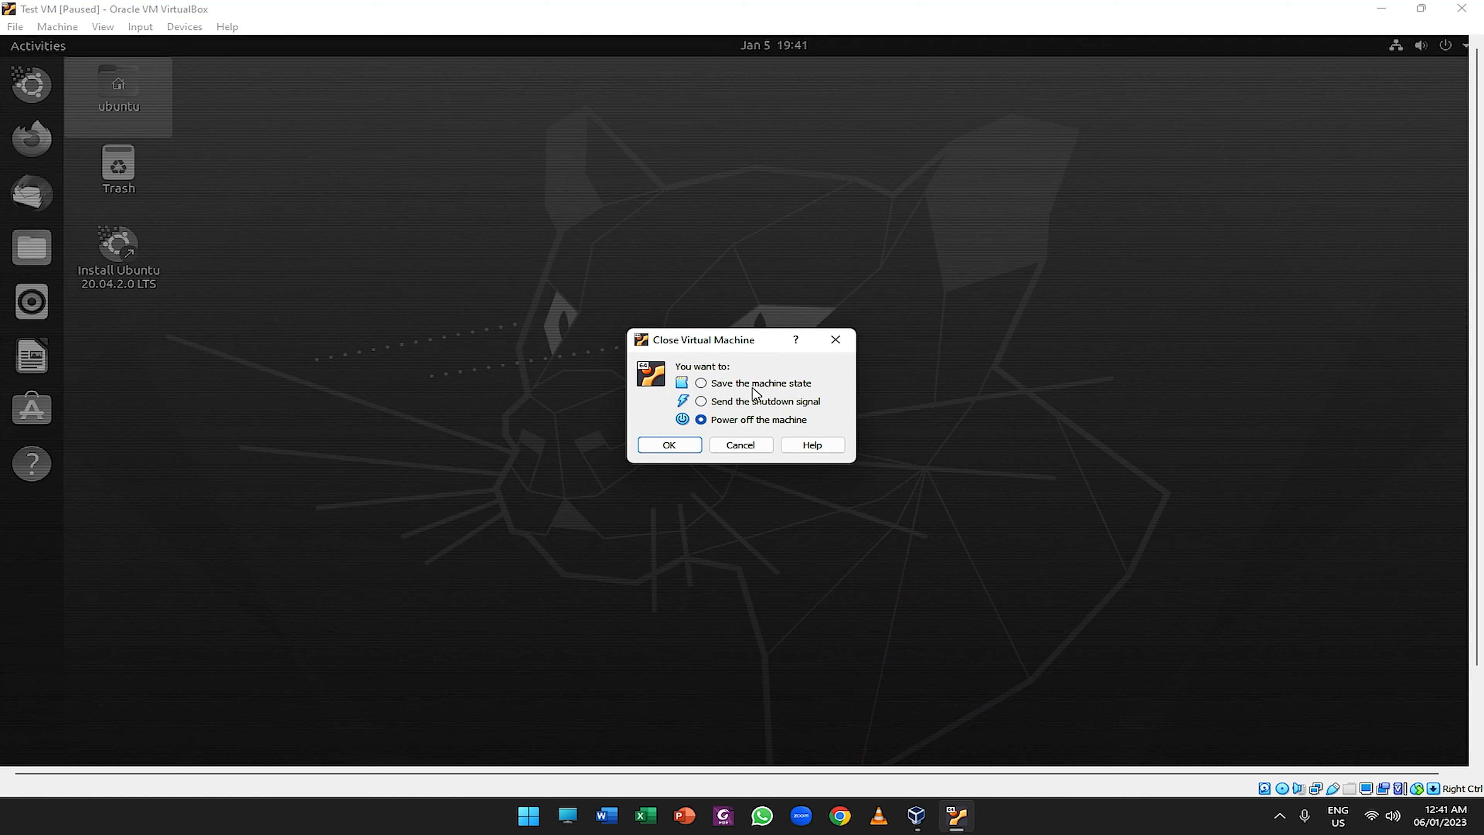
click(688, 445)
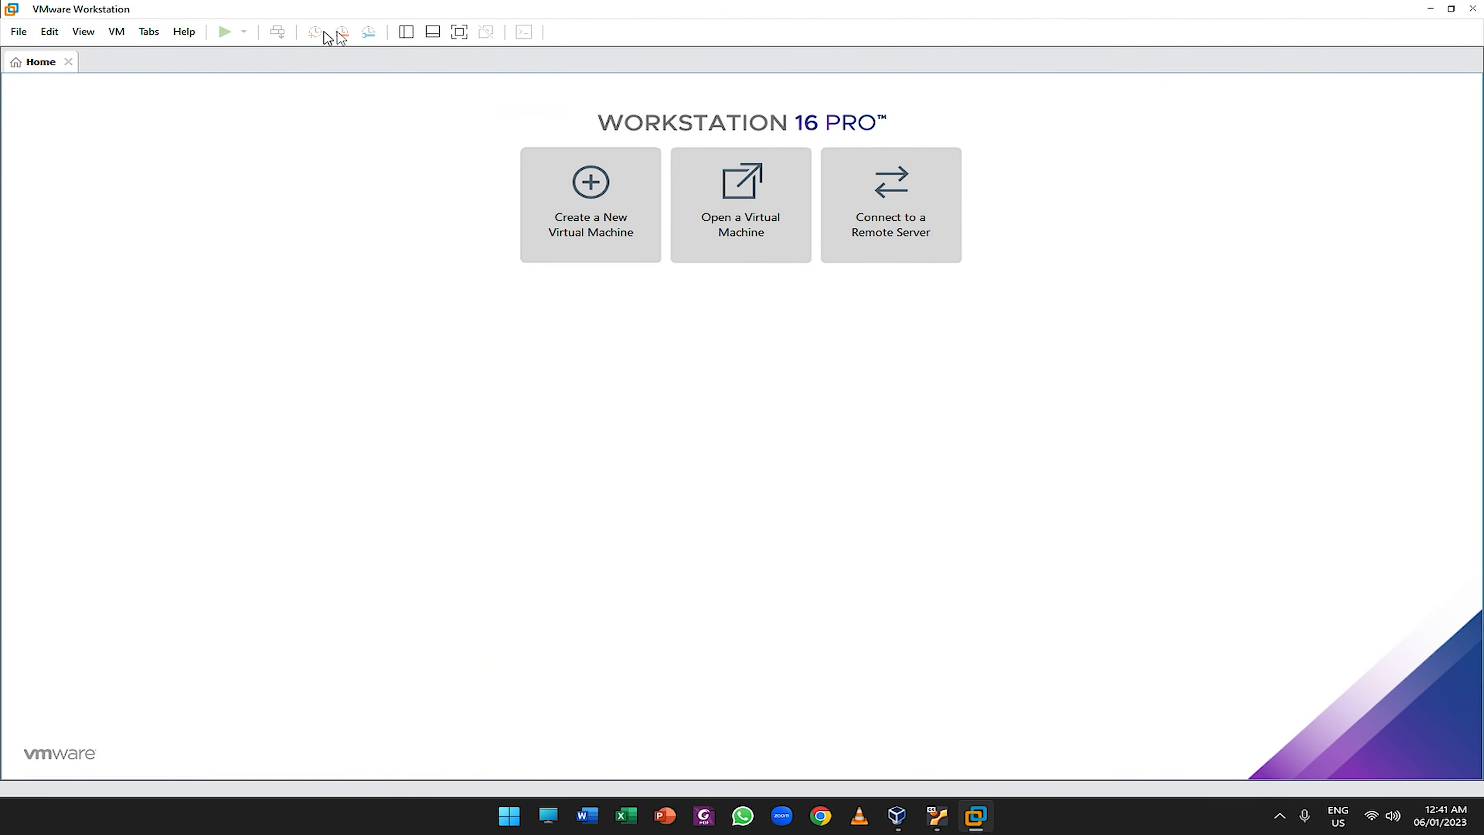
In VMware Workstation, show the library, open the My Computer overview of virtual machines and hide the library again.
click(406, 32)
click(64, 97)
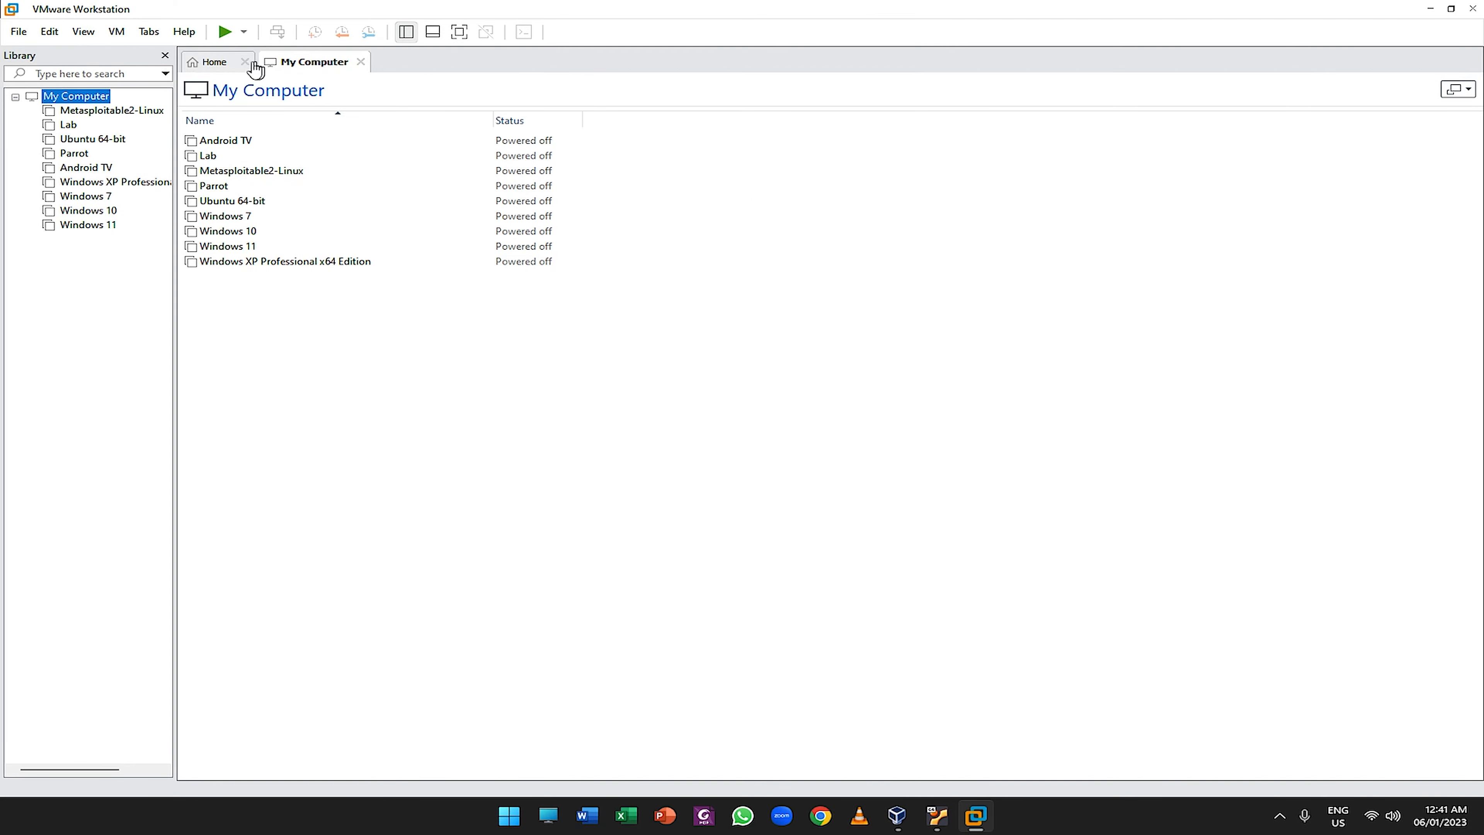
click(164, 55)
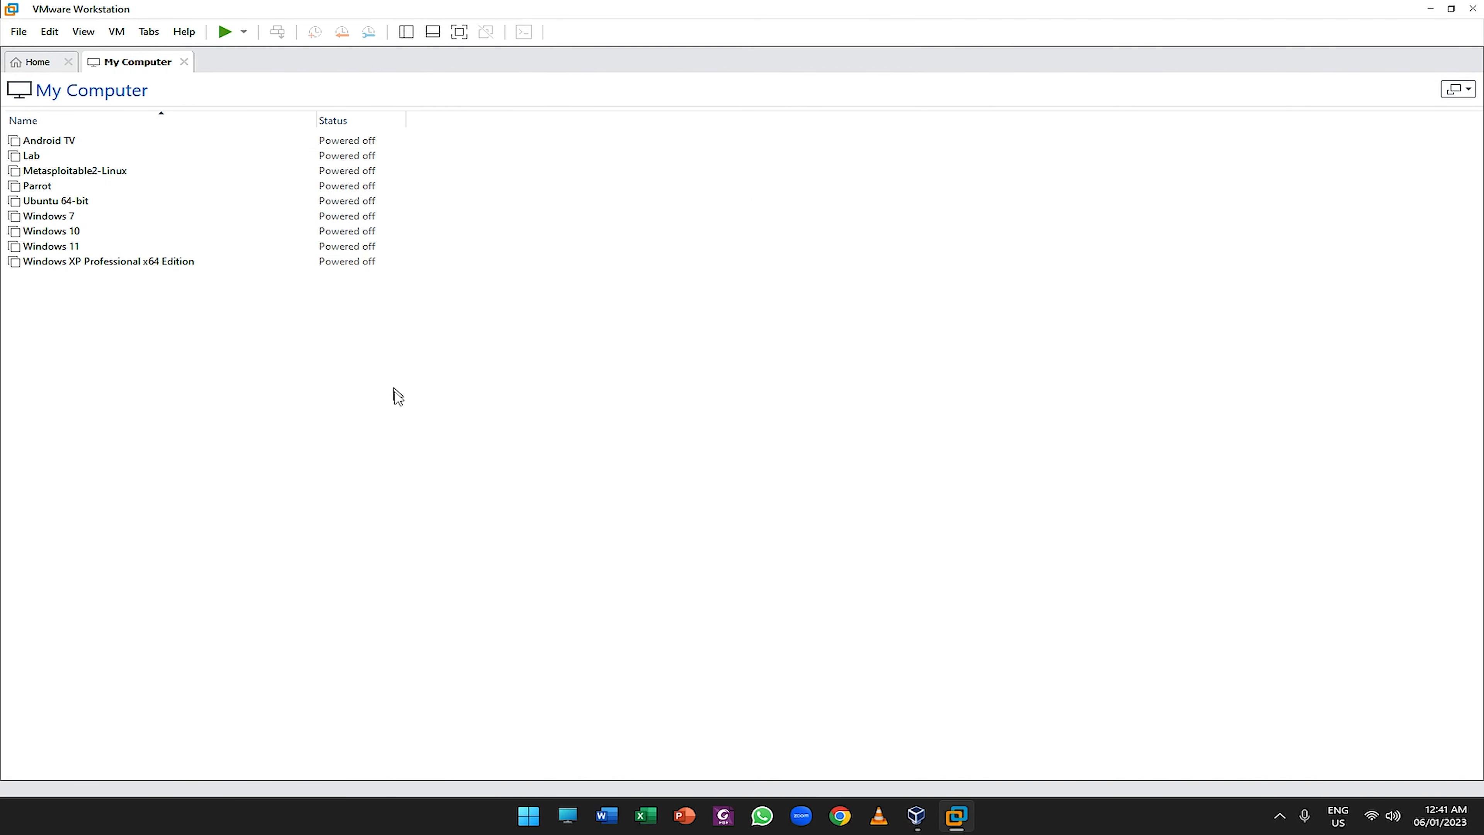
Display the virtual machines in the My Computer overview as thumbnails instead of a list.
click(1469, 92)
click(1395, 208)
drag(1291, 307, 464, 448)
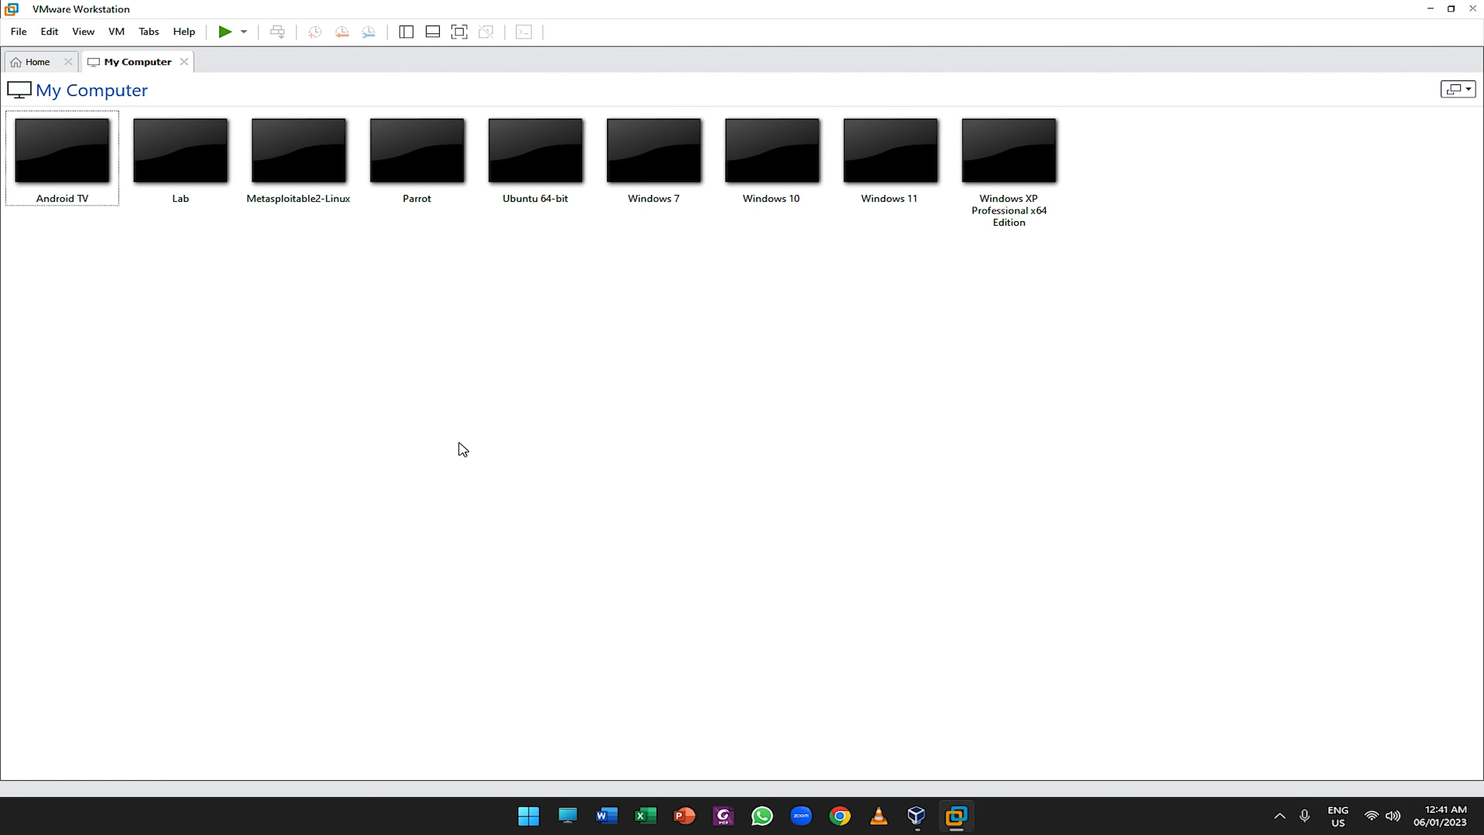
click(524, 159)
click(696, 152)
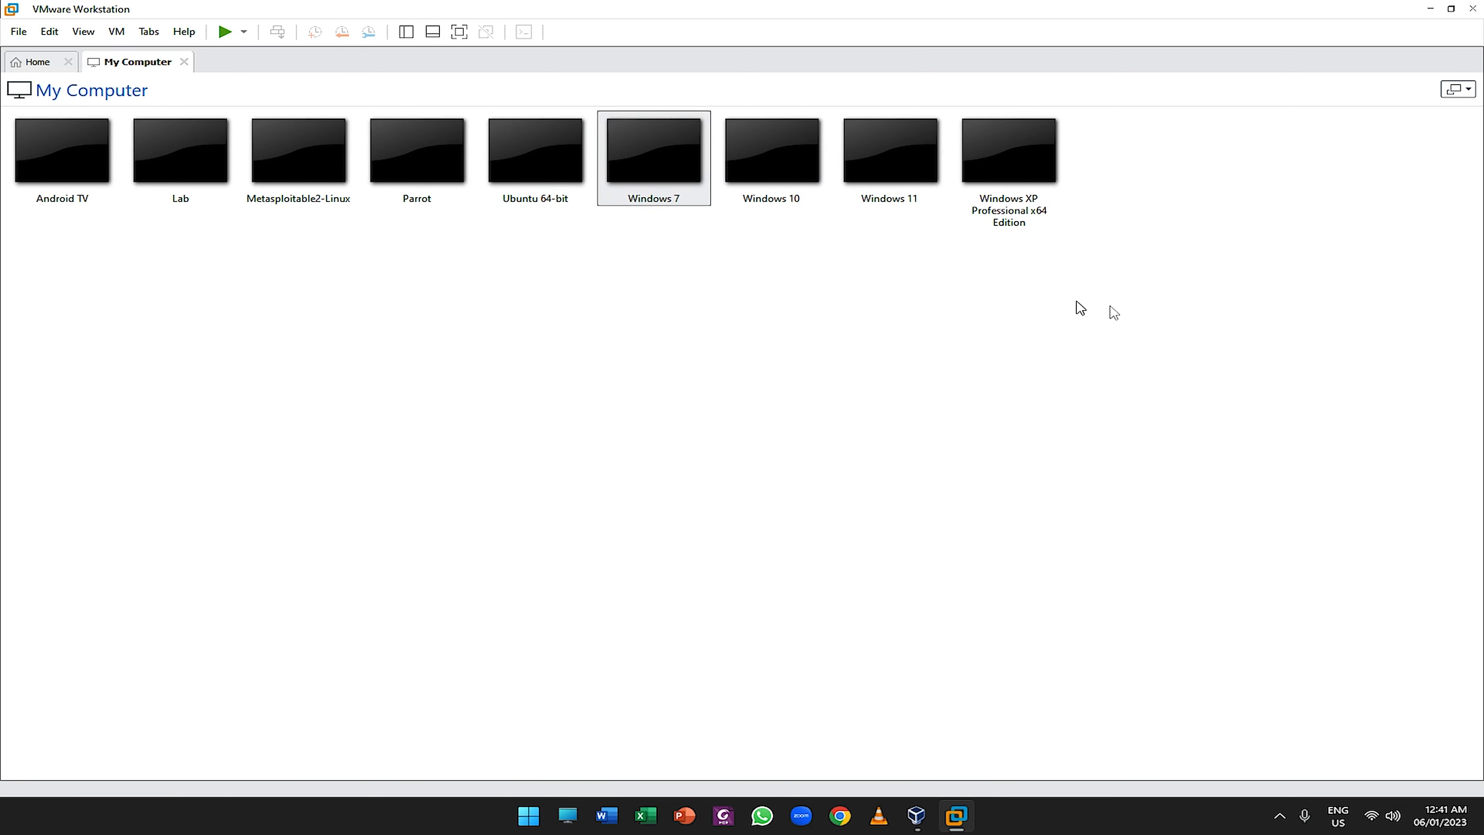
drag(1150, 308, 669, 159)
drag(525, 255, 408, 338)
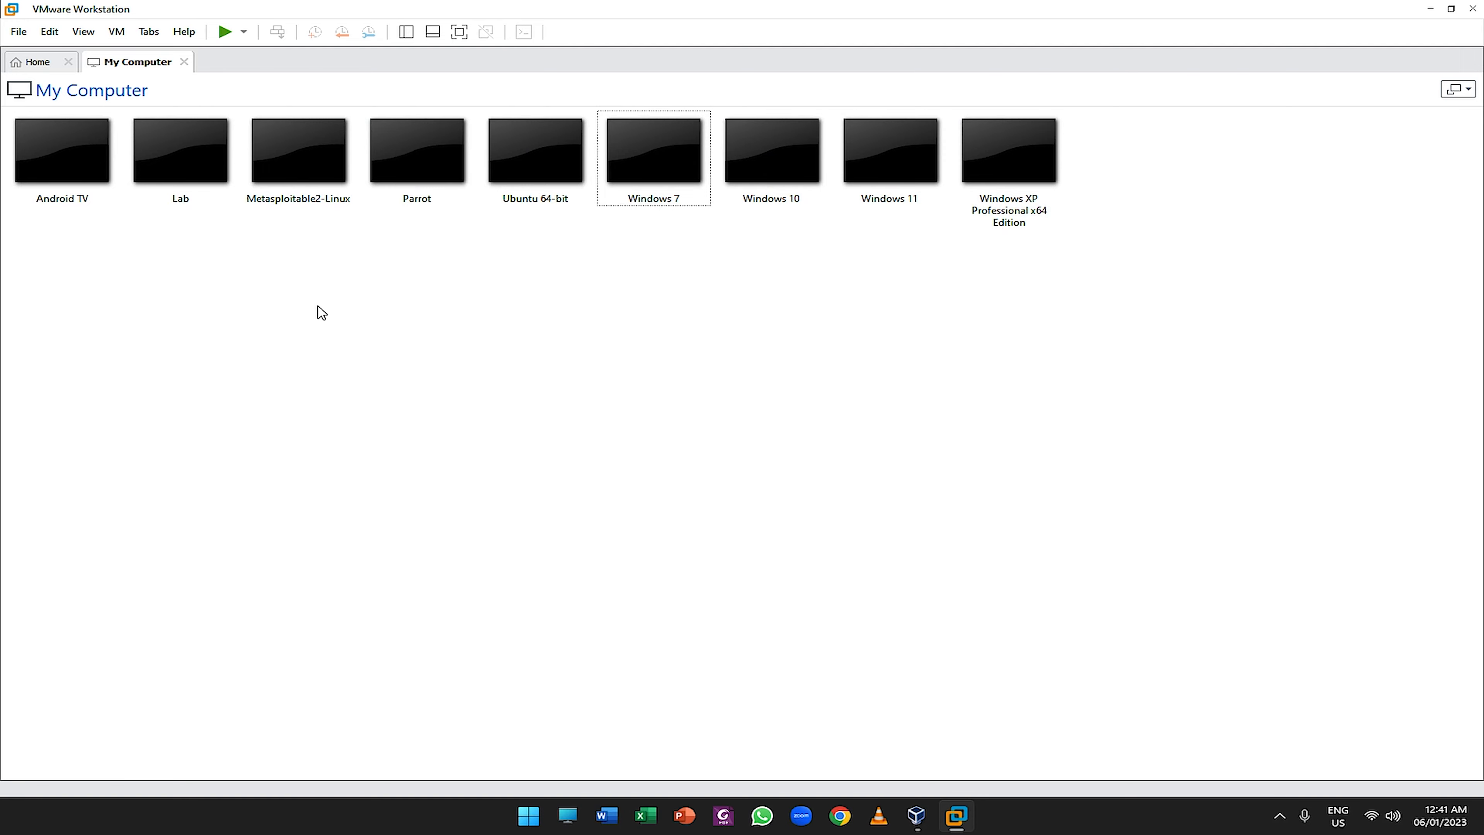